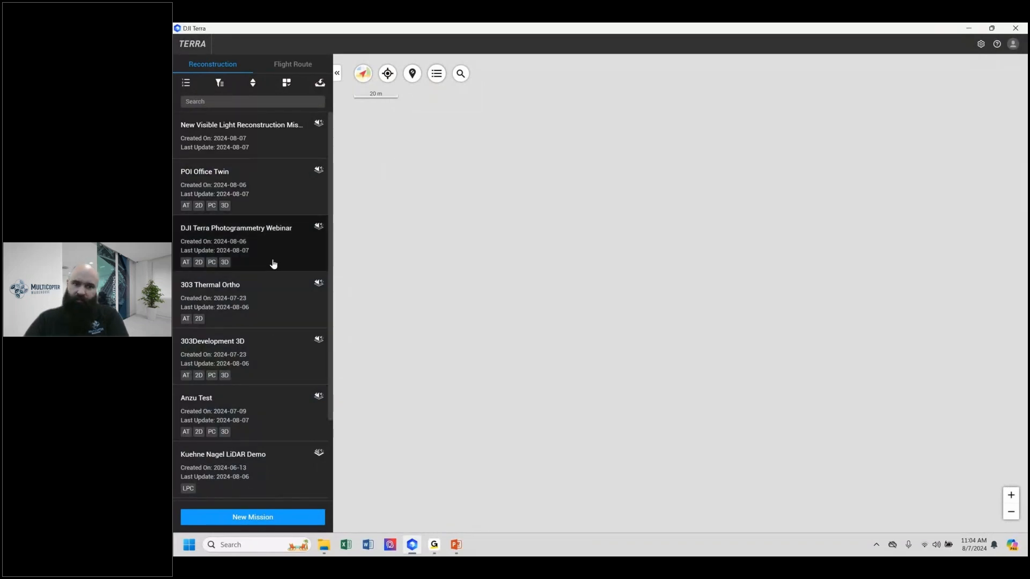
# - Create a new Visible Light reconstruction mission named "Terra Photogrammetry Webinar"
pyautogui.click(256, 519)
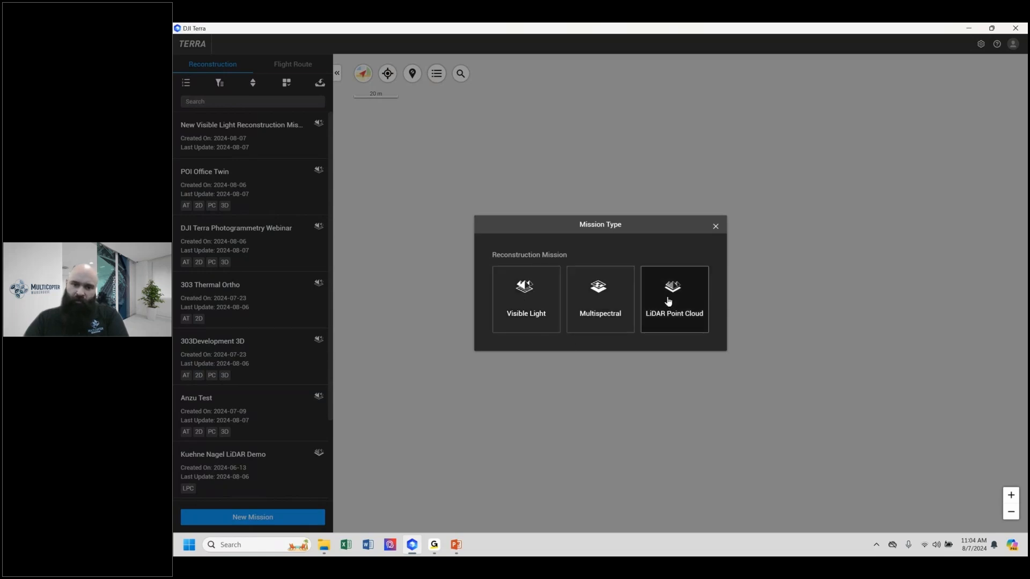
pyautogui.click(525, 298)
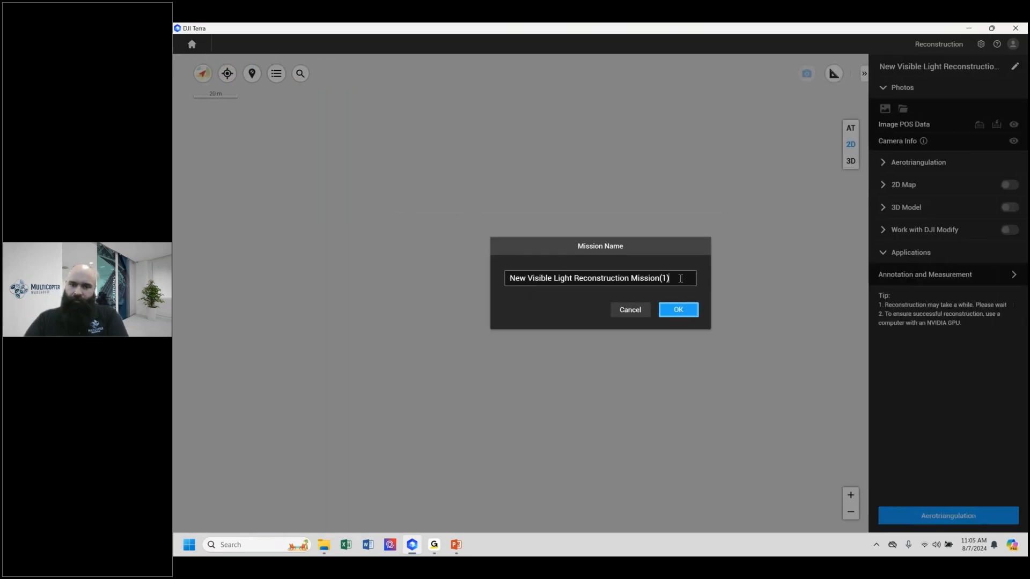
pyautogui.moveTo(677, 278); pyautogui.dragTo(501, 283)
pyautogui.write('Te')
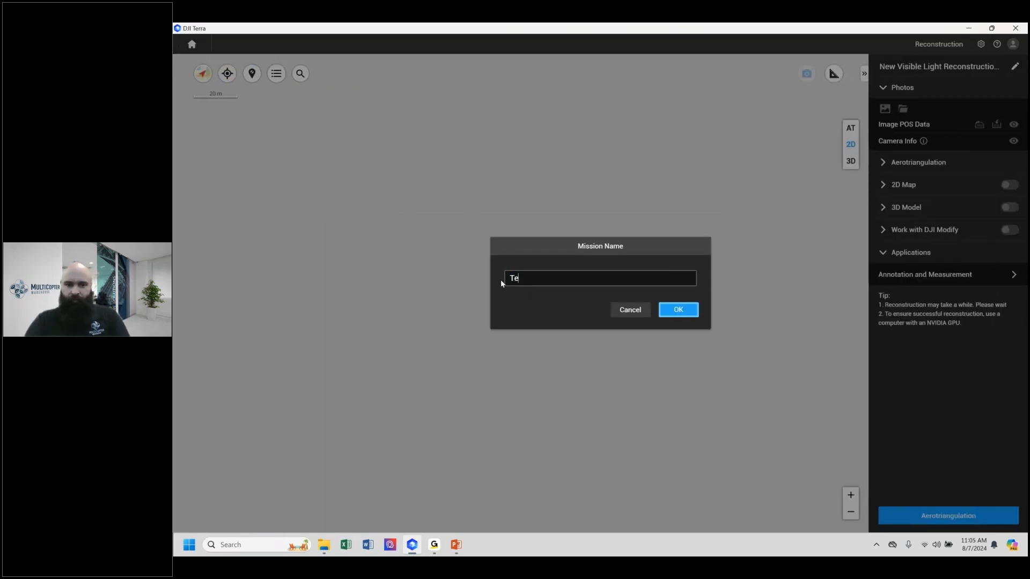
pyautogui.write('rra')
pyautogui.press('BackSpace')
pyautogui.write('ra Pho')
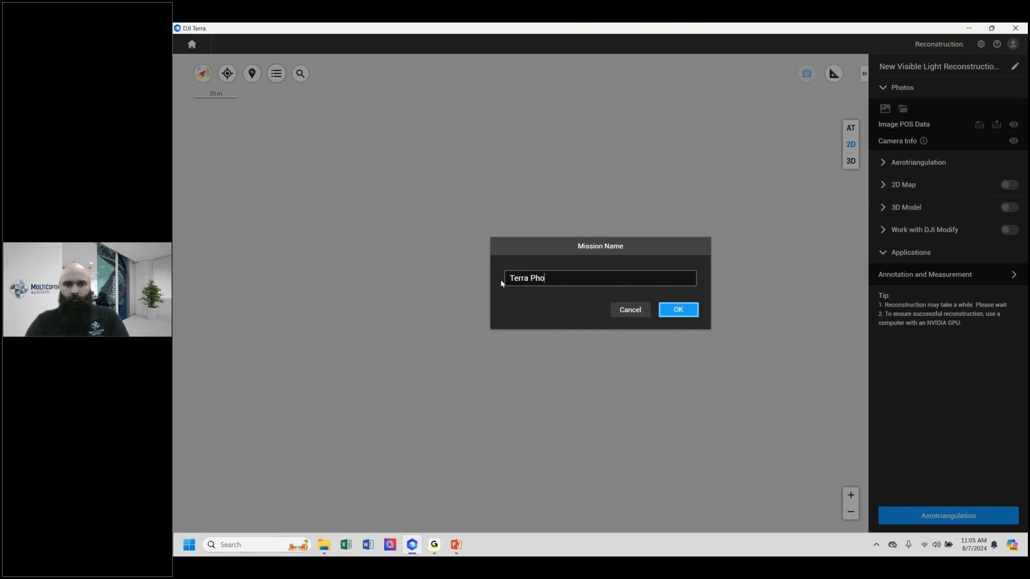
pyautogui.write('togrammetry Webinar')
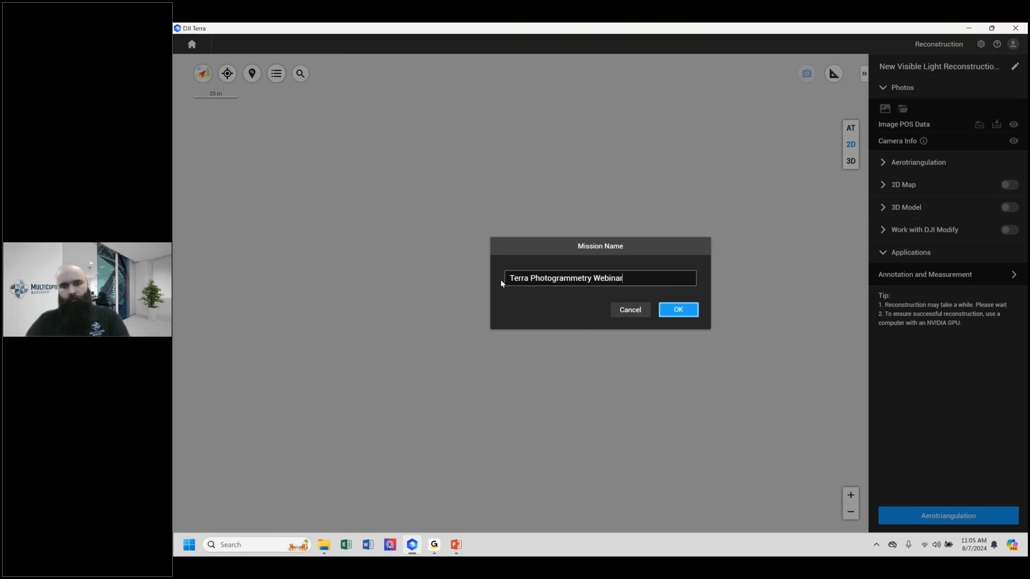
pyautogui.click(674, 312)
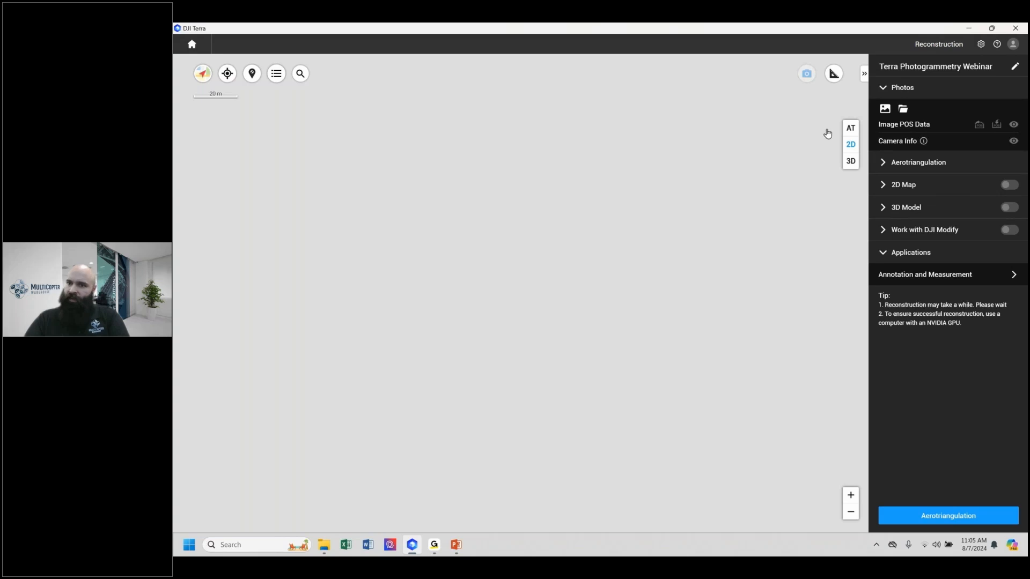
pyautogui.click(905, 112)
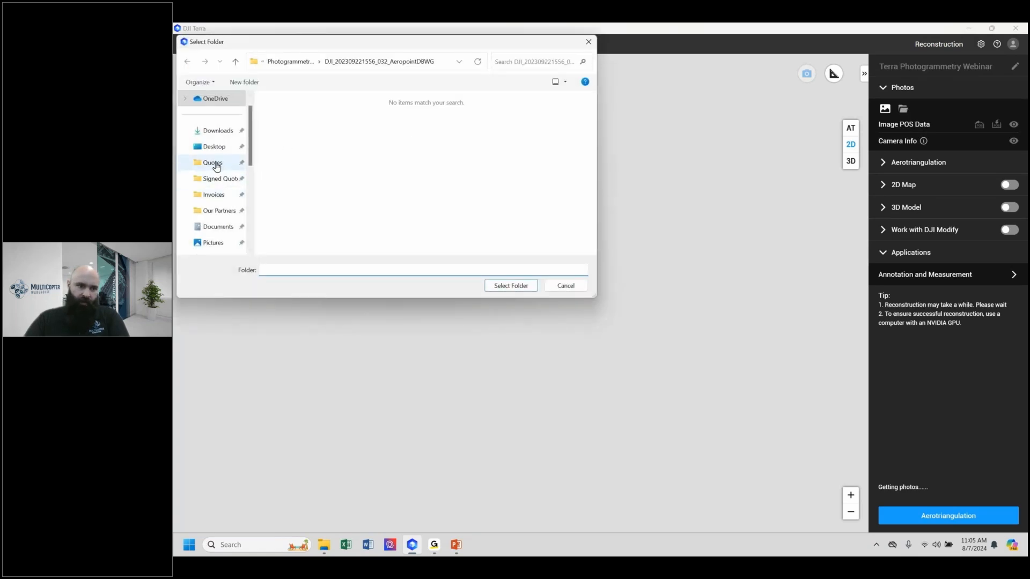
pyautogui.click(216, 167)
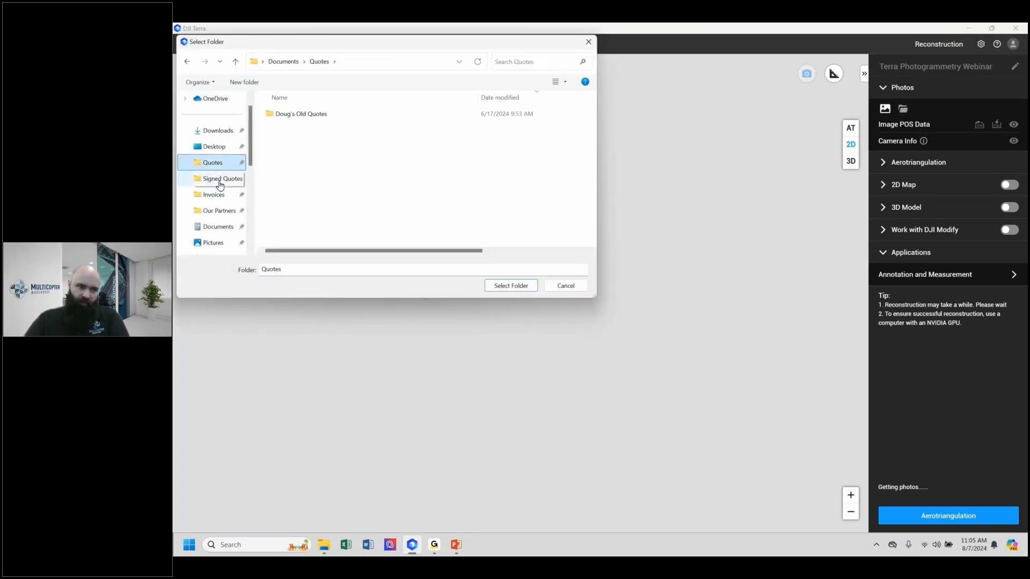
pyautogui.click(215, 179)
pyautogui.click(217, 148)
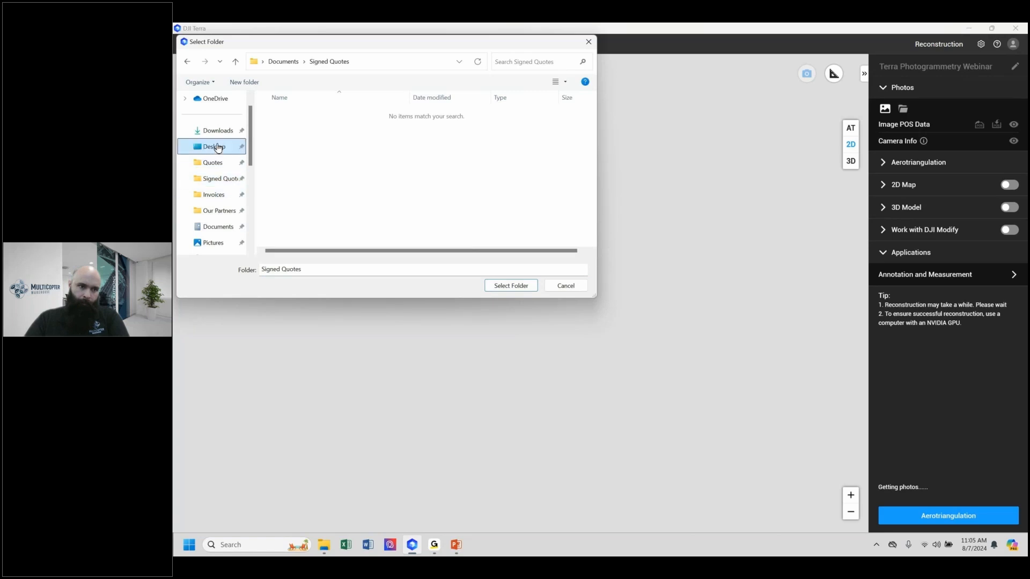
pyautogui.scroll(-1, 316, 149)
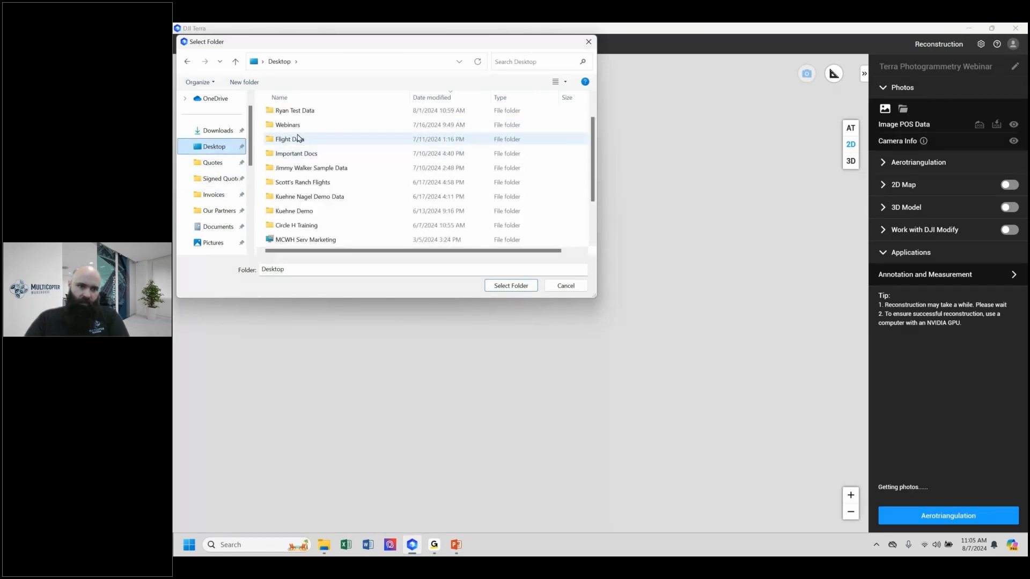
pyautogui.doubleClick(299, 139)
pyautogui.doubleClick(300, 125)
pyautogui.doubleClick(301, 114)
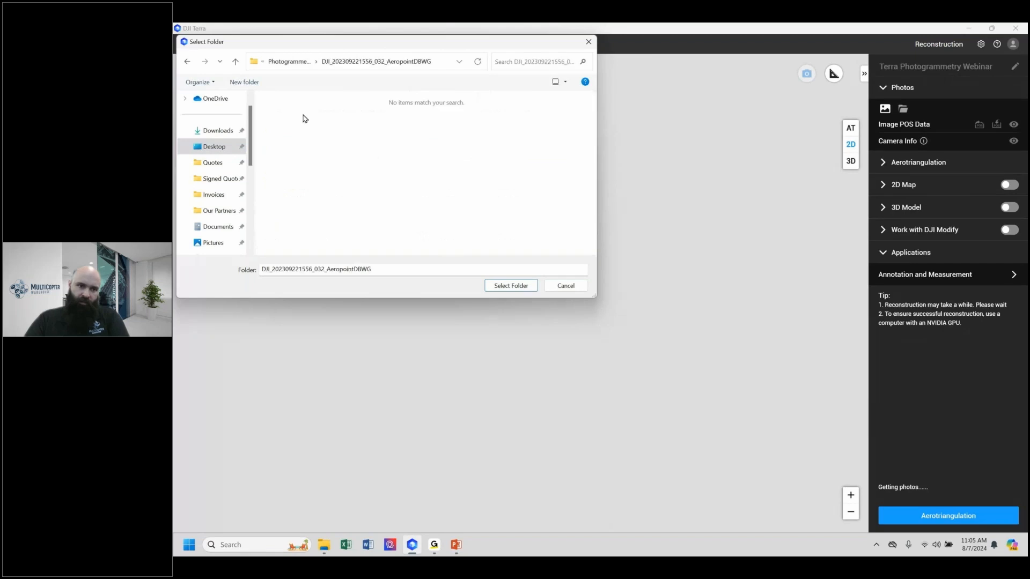
pyautogui.click(188, 62)
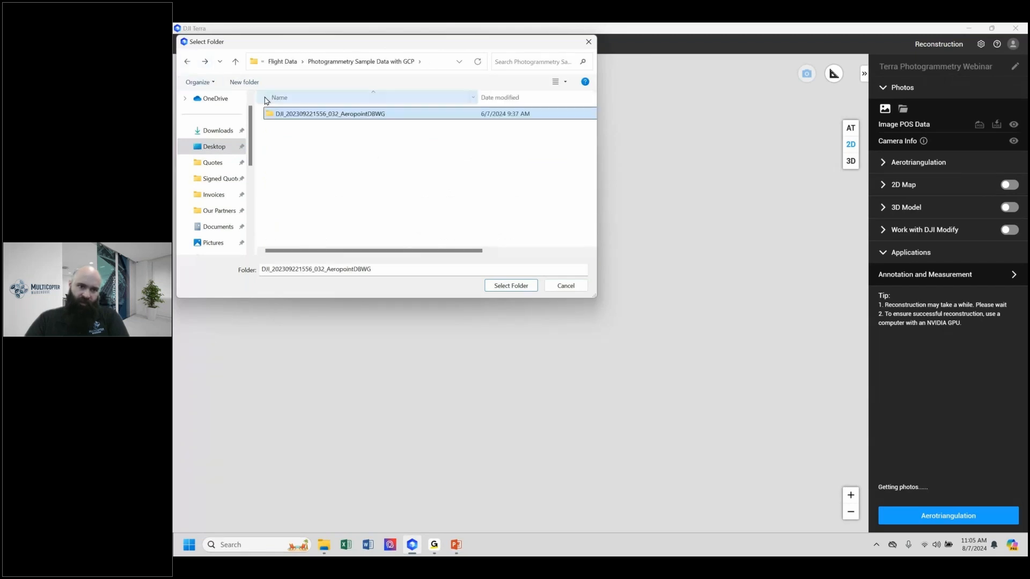
pyautogui.click(314, 114)
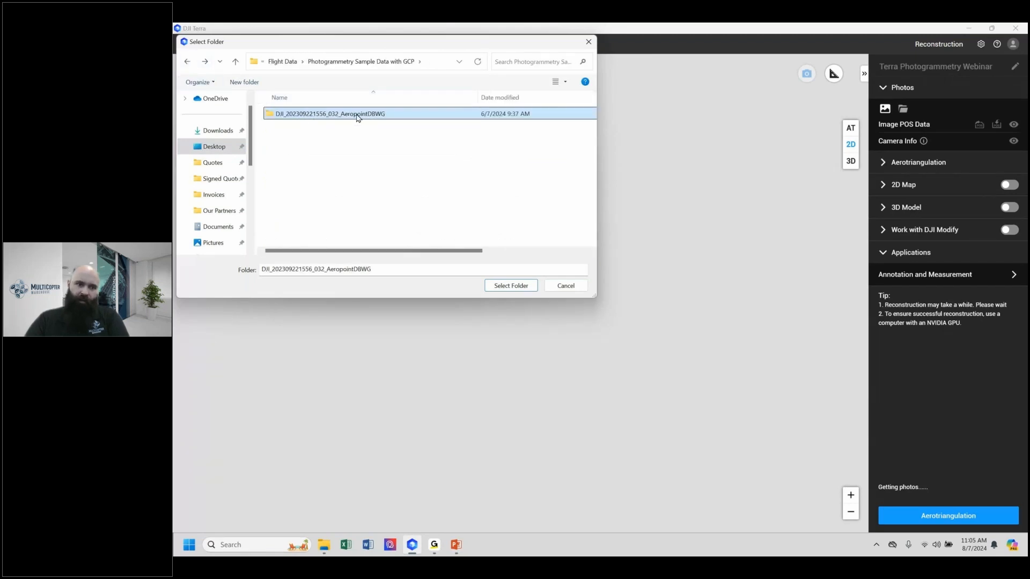
pyautogui.click(507, 287)
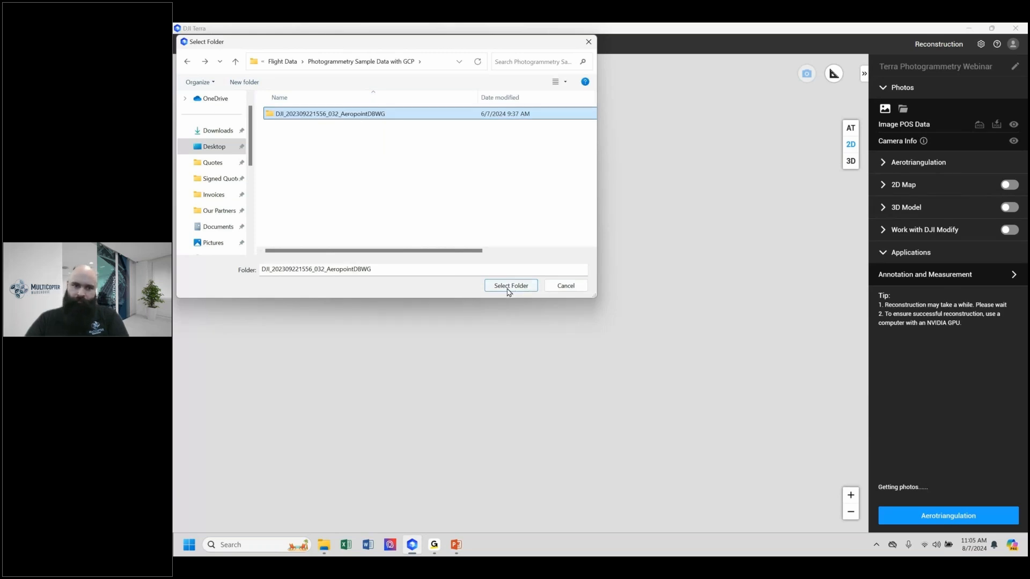
pyautogui.click(514, 290)
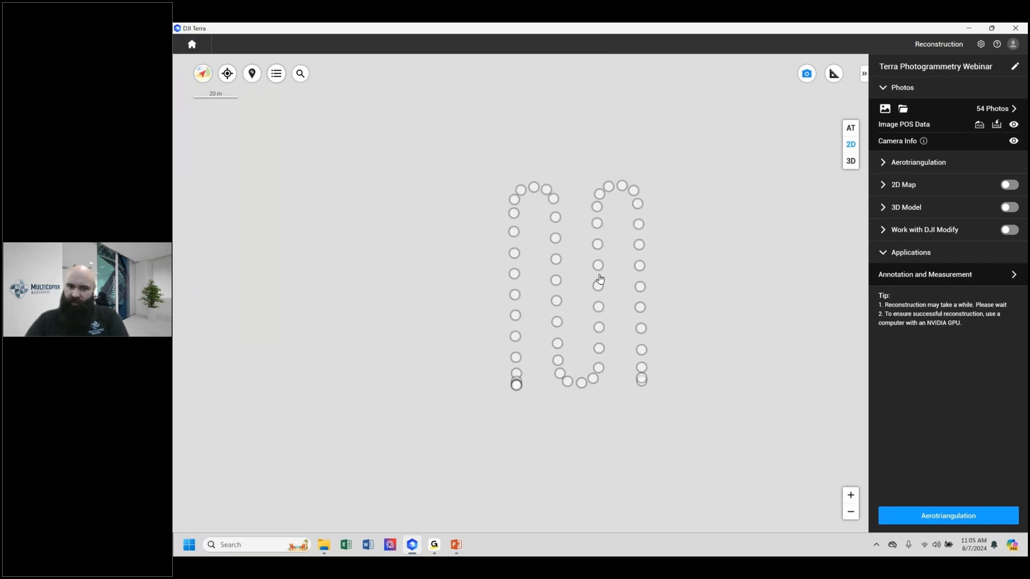
# - Open GCP Management from the advanced aerotriangulation settings
pyautogui.scroll(1, 596, 242)
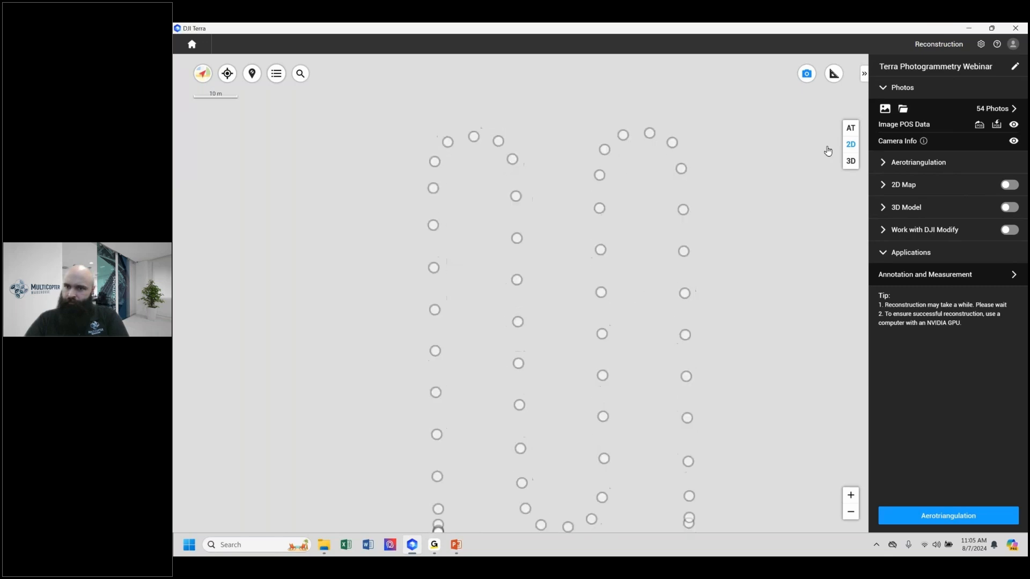
pyautogui.scroll(-1, 671, 252)
pyautogui.moveTo(645, 295); pyautogui.dragTo(646, 272)
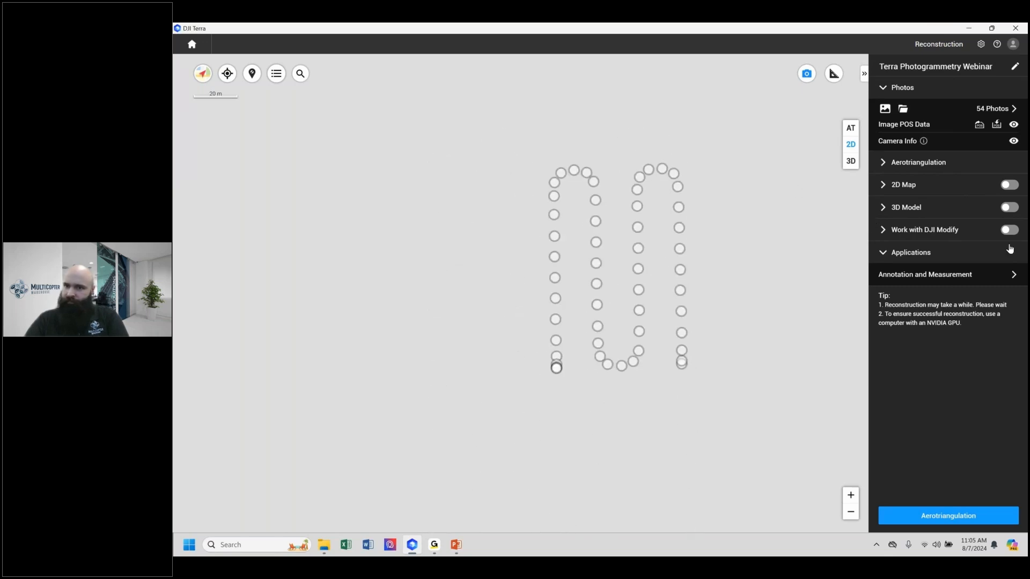
pyautogui.click(883, 163)
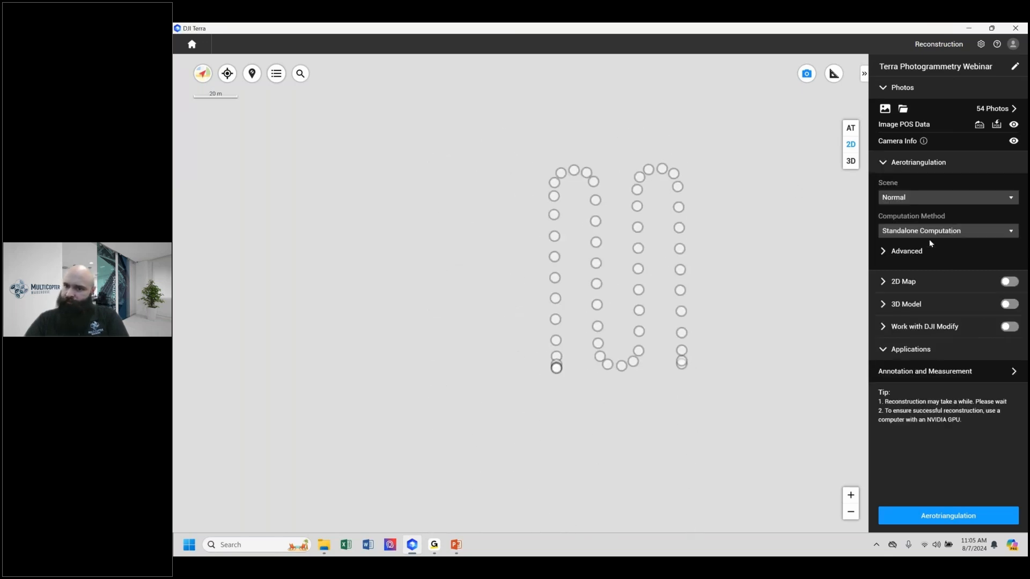
pyautogui.click(891, 253)
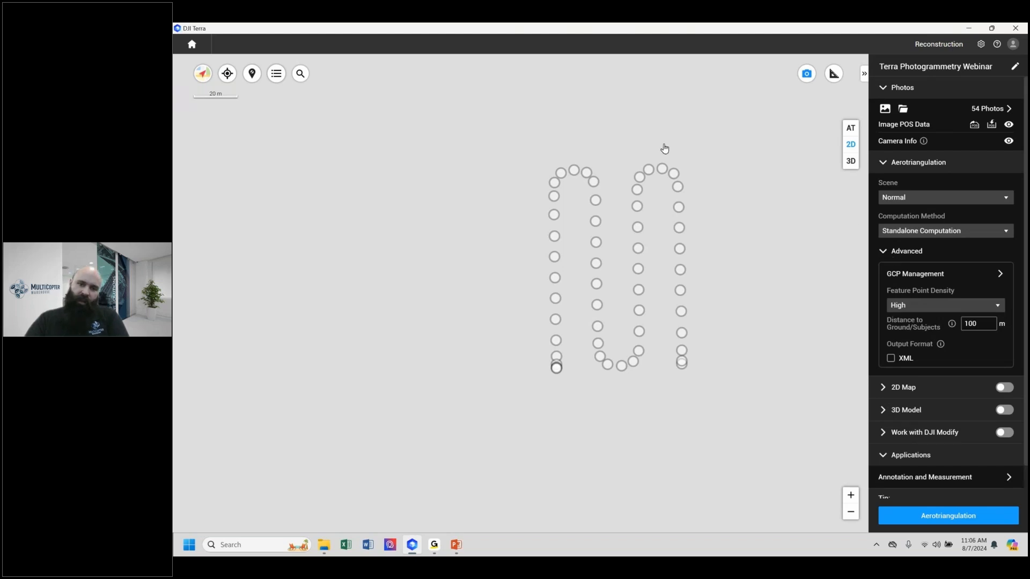
pyautogui.moveTo(697, 286); pyautogui.dragTo(632, 297)
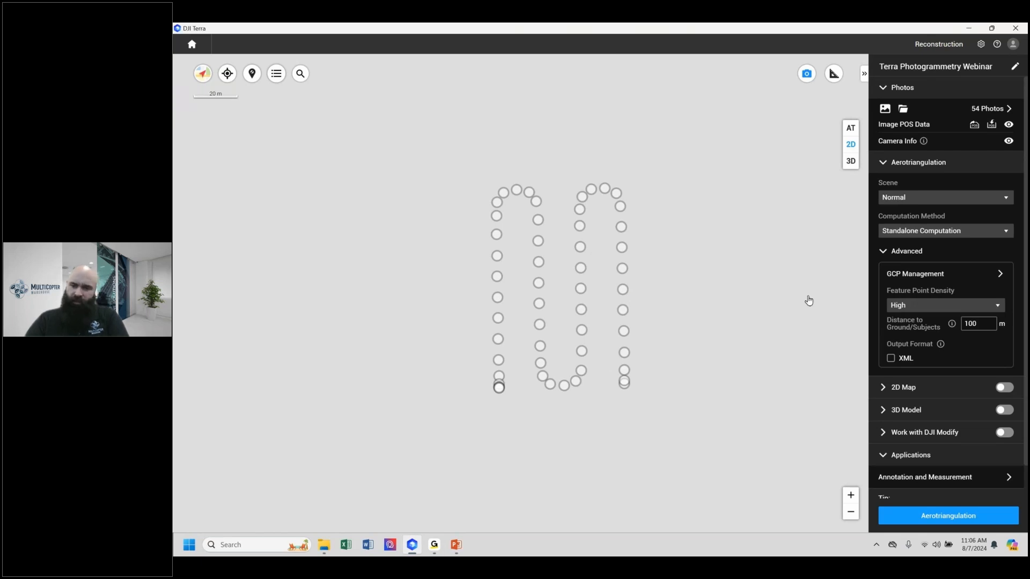
pyautogui.click(993, 277)
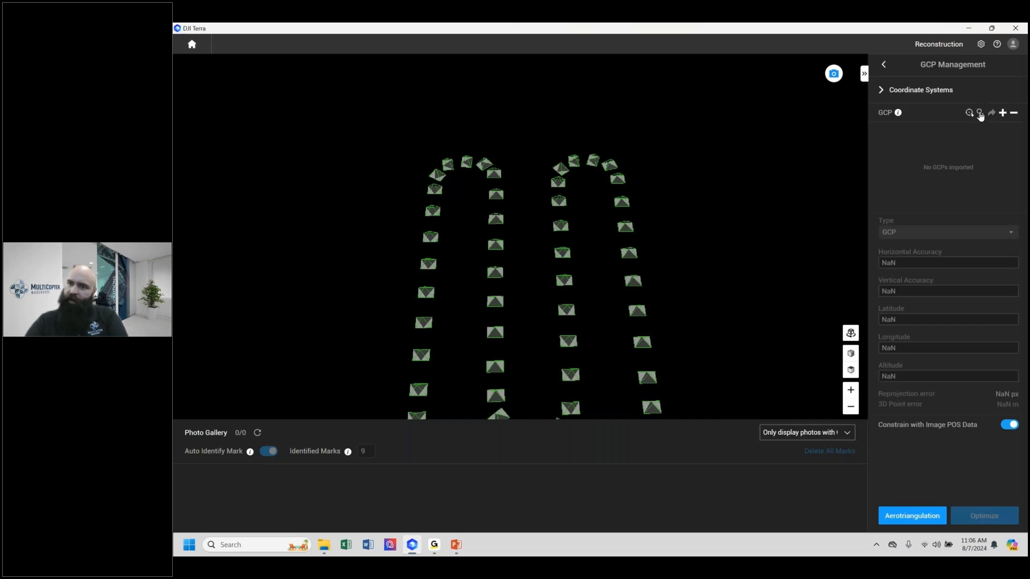
# - Start a GCP file import and select University Hills, CO in Desktop > Flight Data > Photogrammetry Sample Data with GCP
pyautogui.click(980, 113)
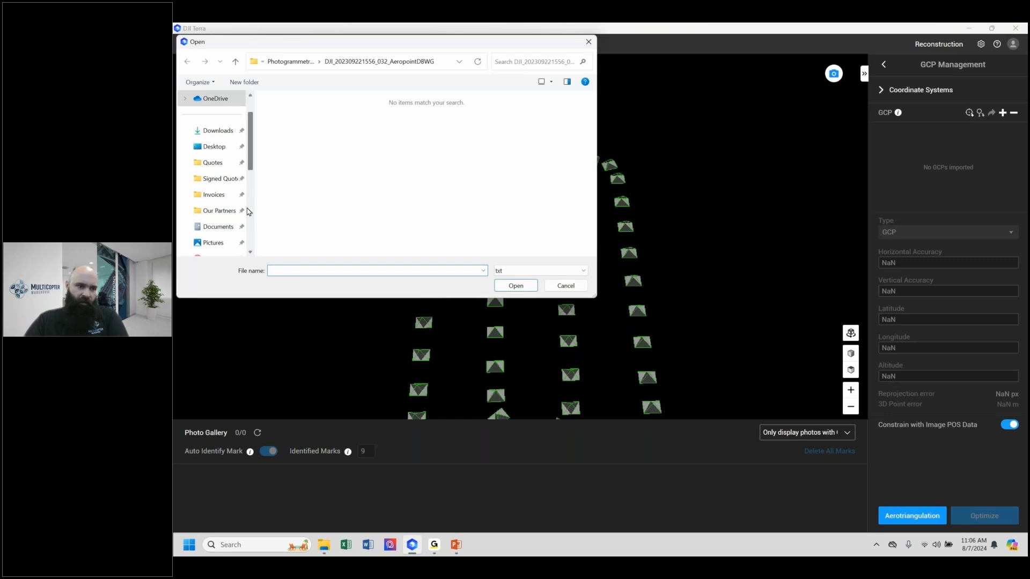
pyautogui.click(220, 151)
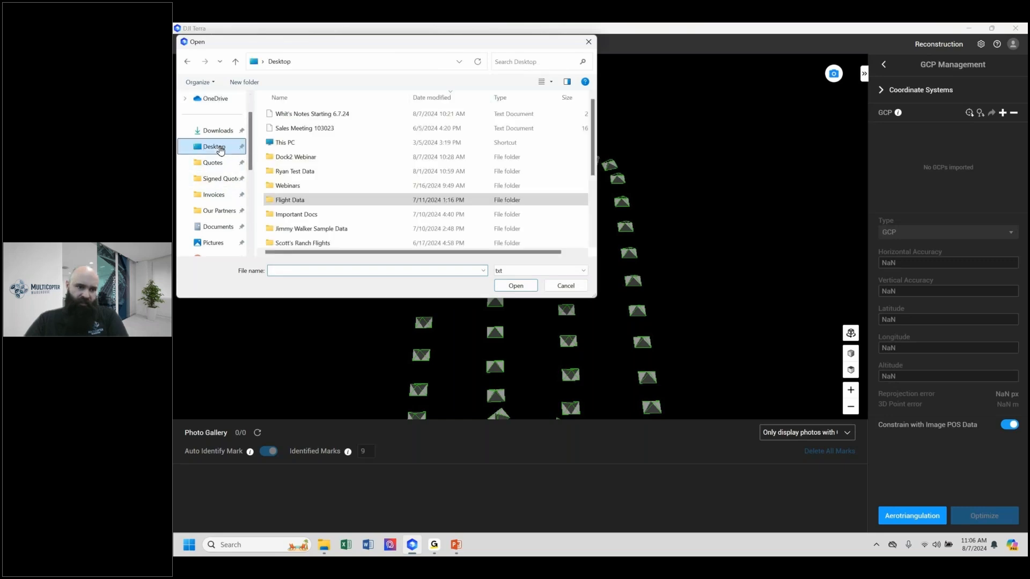
pyautogui.doubleClick(281, 198)
pyautogui.doubleClick(284, 200)
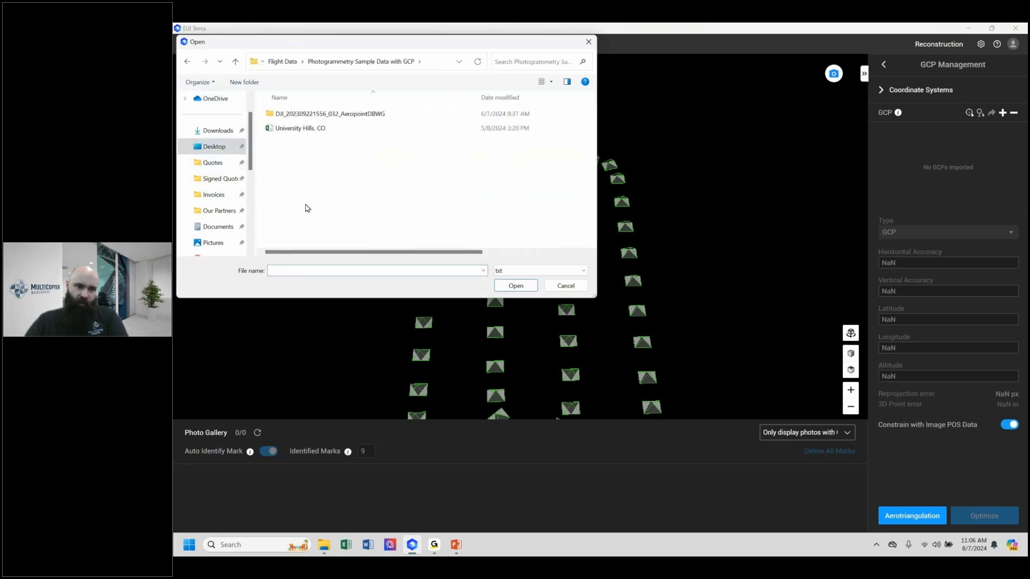
pyautogui.click(293, 132)
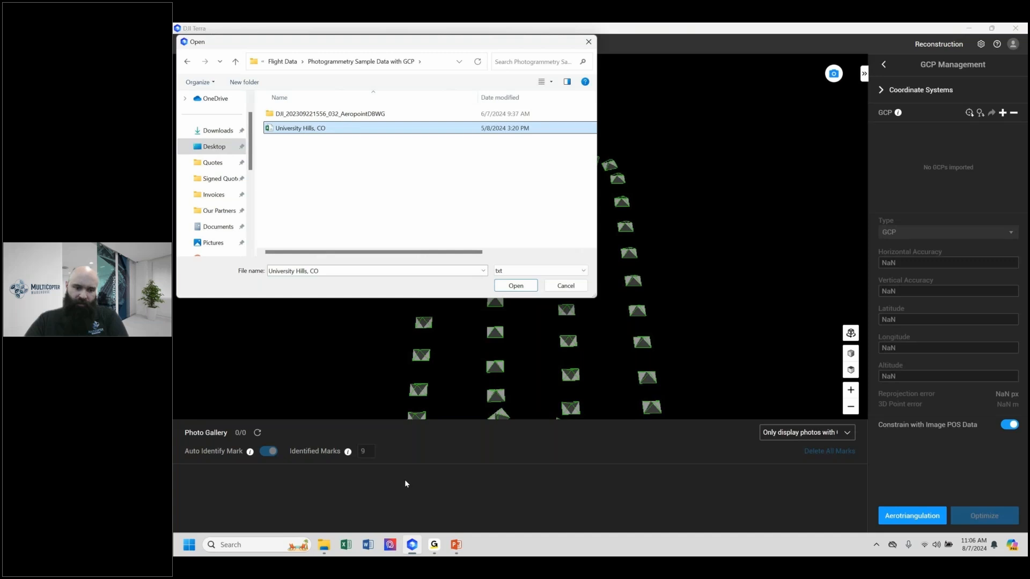
# - Switch to File Explorer and open the University Hills, CO file in Excel, bringing its window to the front
pyautogui.click(318, 545)
pyautogui.doubleClick(329, 206)
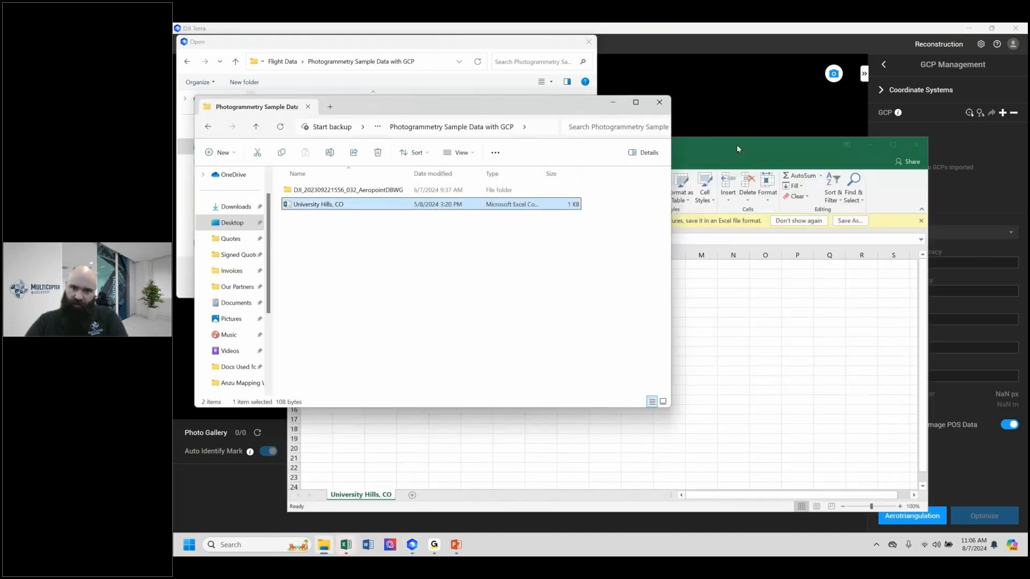
pyautogui.click(736, 144)
pyautogui.moveTo(741, 149); pyautogui.dragTo(701, 84)
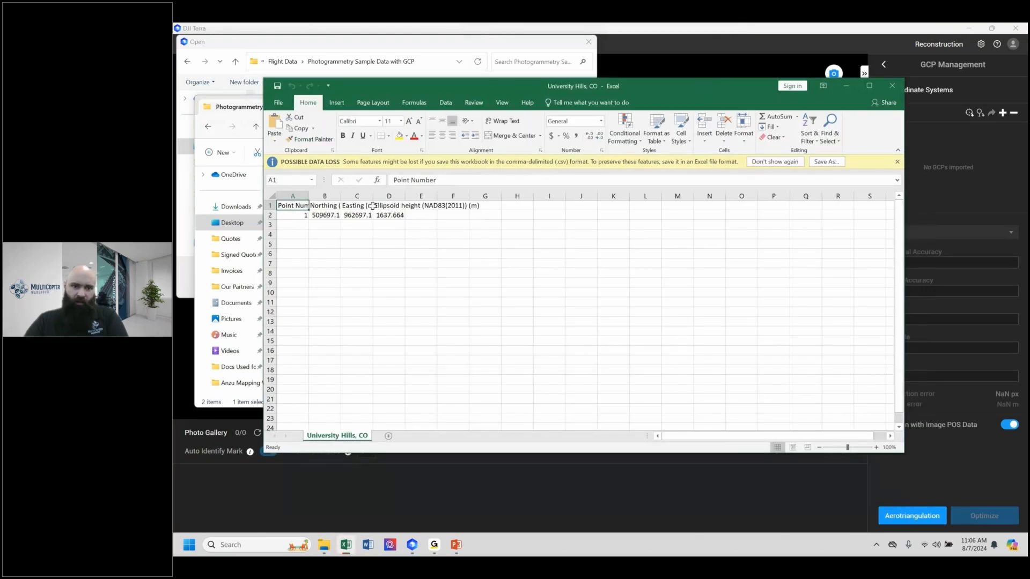
# - Examine the northing, easting and ellipsoid height headers and the point row, then close the Excel and File Explorer windows
pyautogui.click(325, 207)
pyautogui.click(356, 207)
pyautogui.click(383, 207)
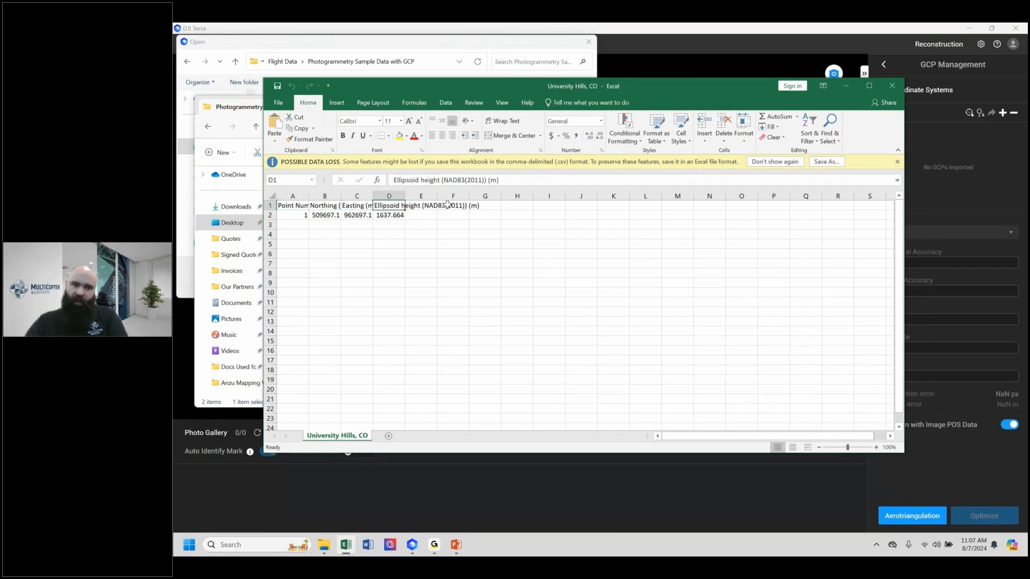
pyautogui.click(425, 207)
pyautogui.click(452, 206)
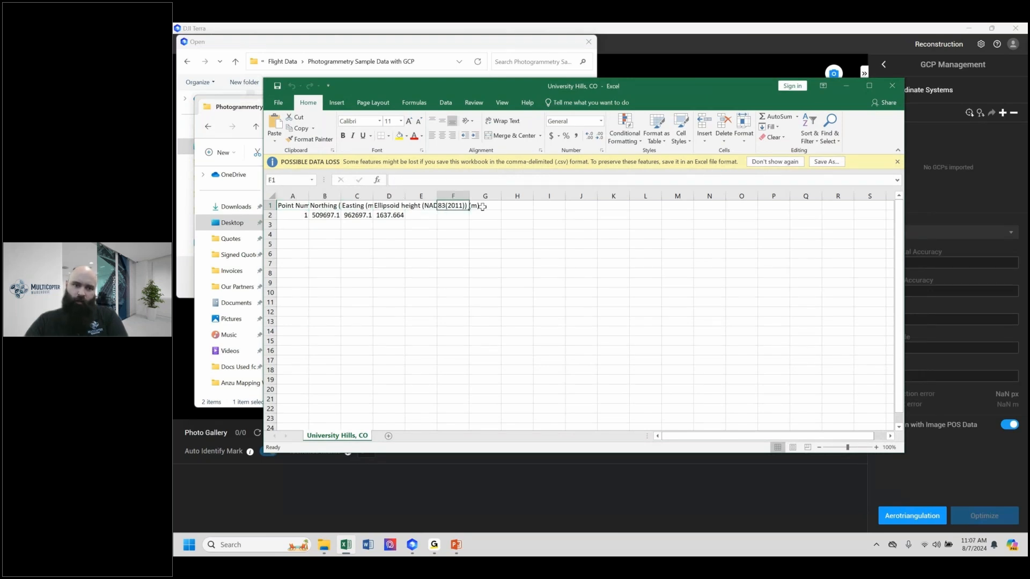
pyautogui.moveTo(482, 206); pyautogui.dragTo(396, 217)
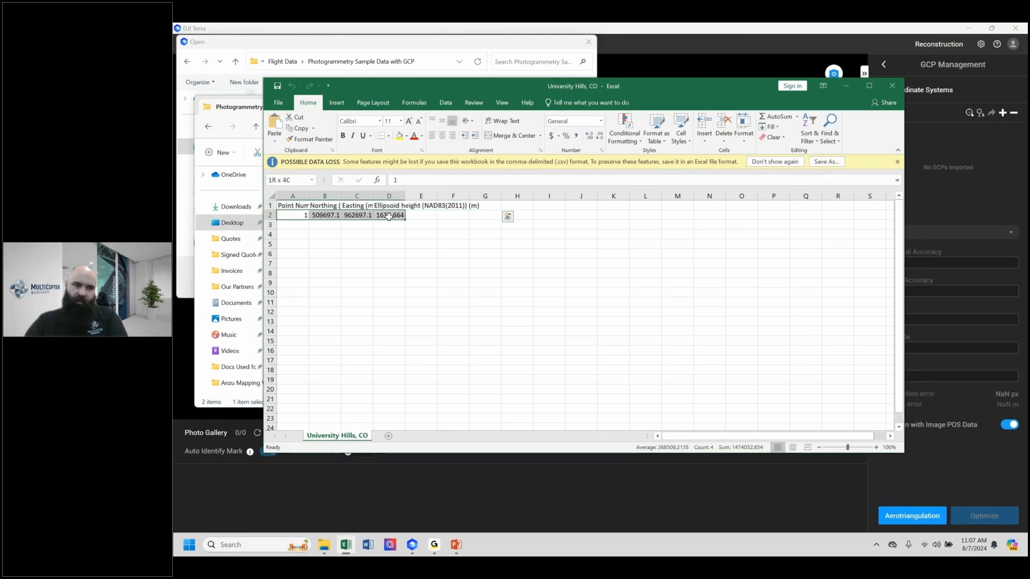
pyautogui.click(393, 243)
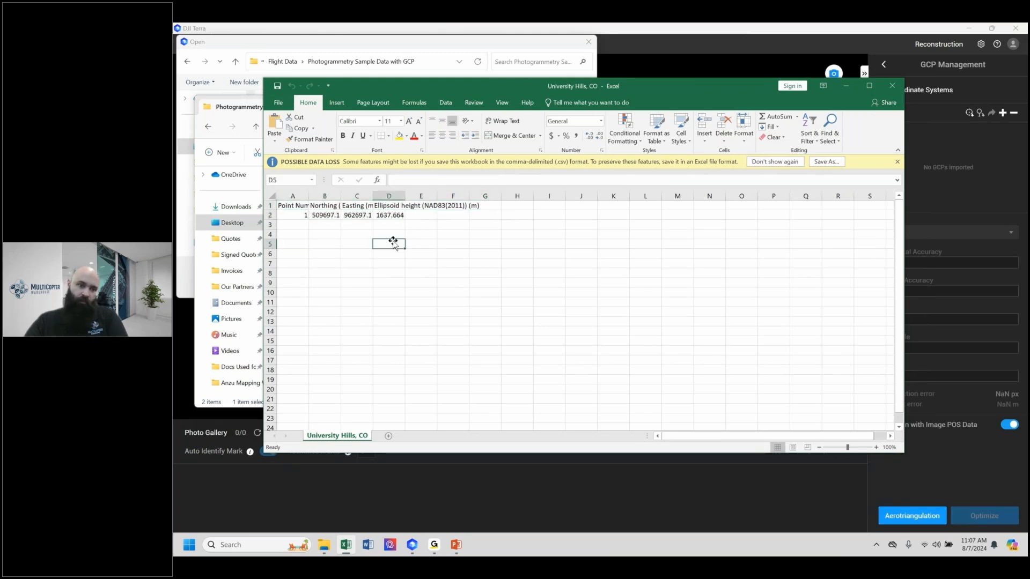
pyautogui.click(892, 86)
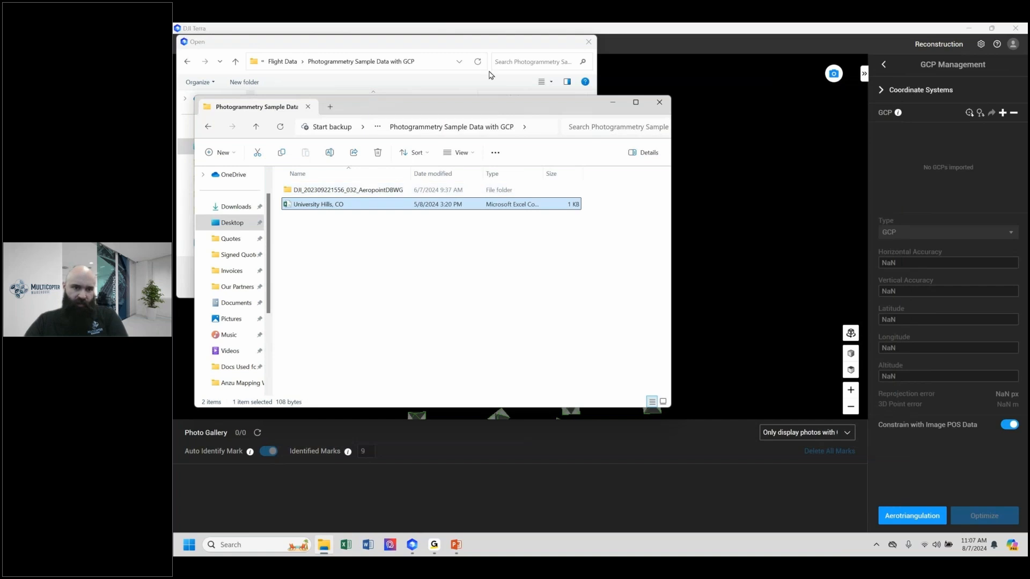
pyautogui.click(660, 102)
# - Load the University Hills, CO file for GCP import, try skipping 1 line from the top, and set it back to 0
pyautogui.doubleClick(314, 128)
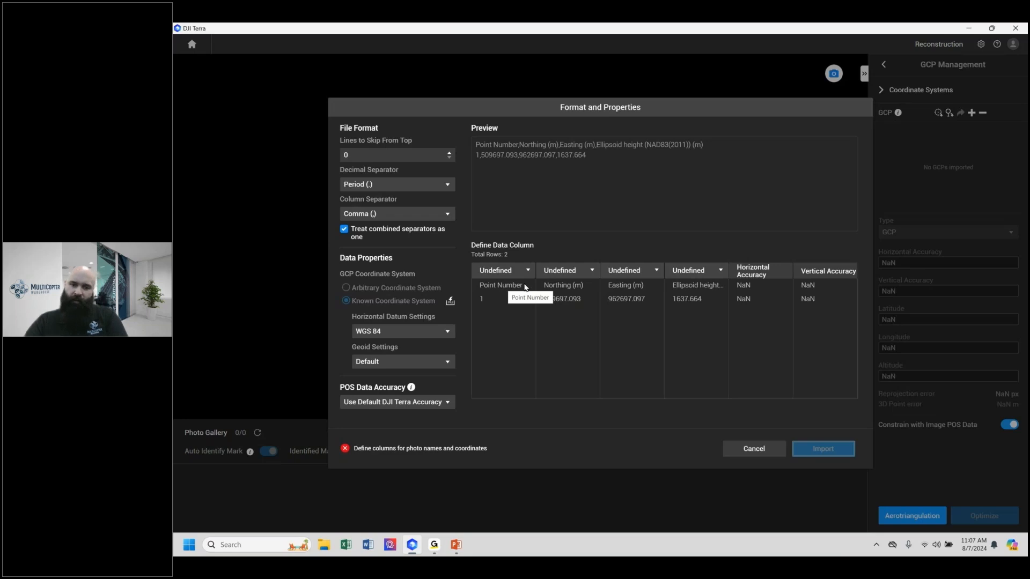
pyautogui.click(451, 153)
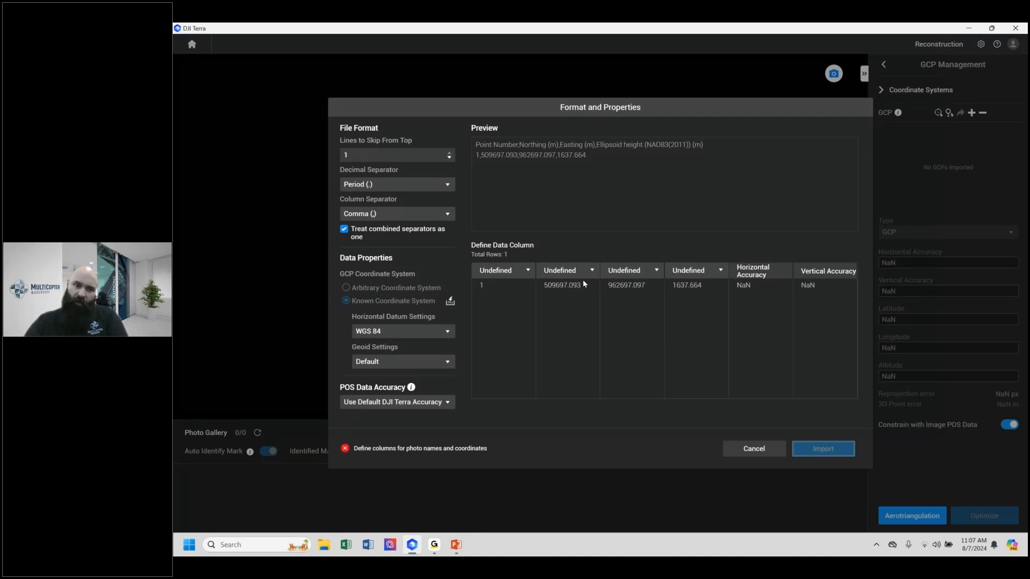
pyautogui.click(450, 158)
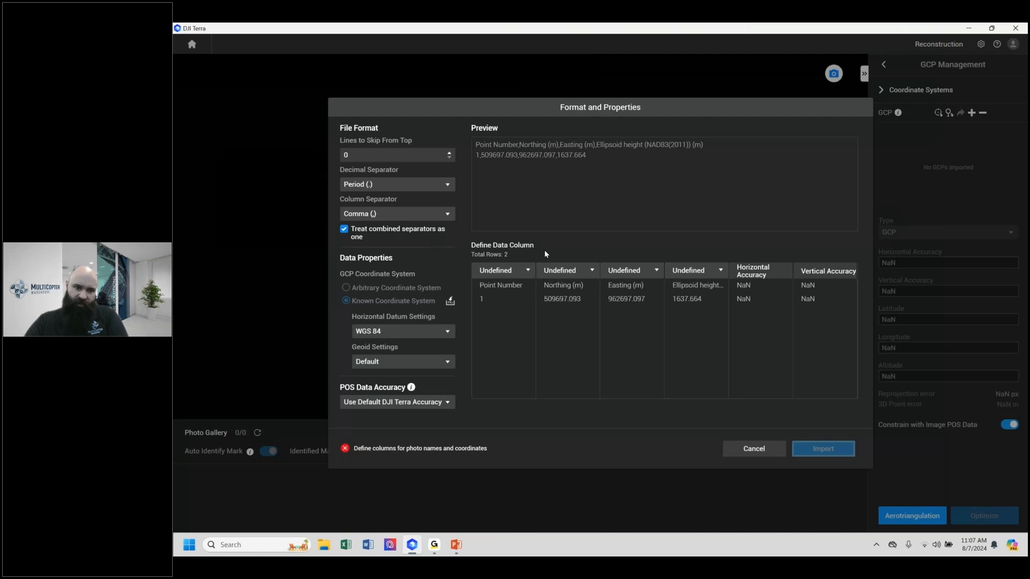
# - Define the four data columns as Name, Latitude, Longitude and Altitude, and skip 1 line from the top
pyautogui.click(527, 271)
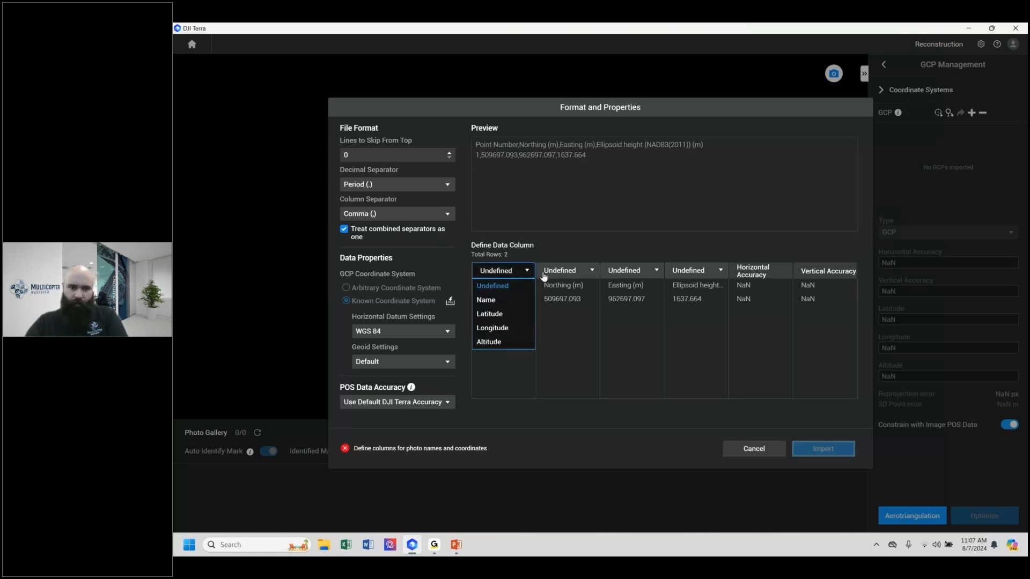
pyautogui.click(490, 300)
pyautogui.click(593, 271)
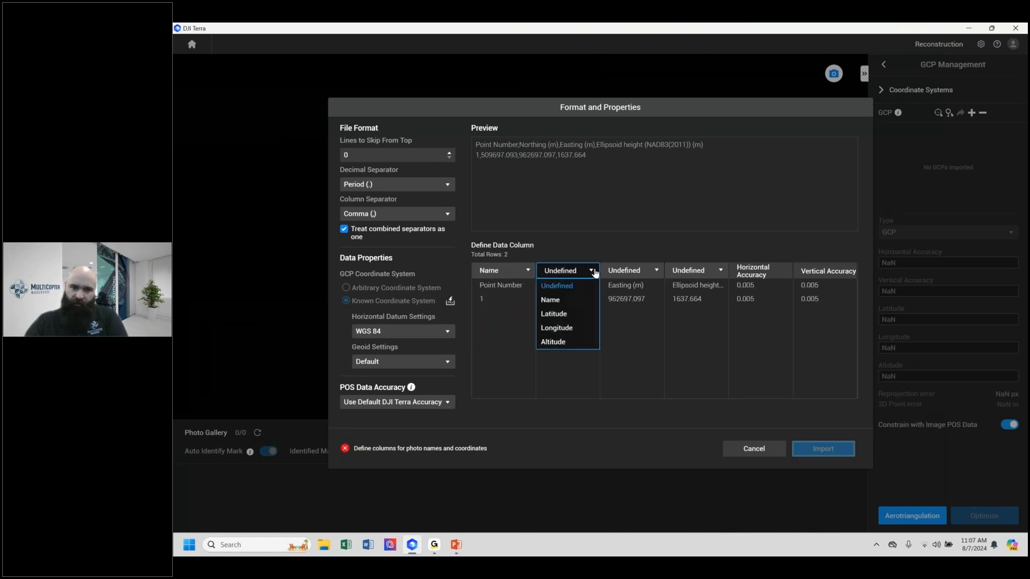
pyautogui.click(564, 313)
pyautogui.click(641, 271)
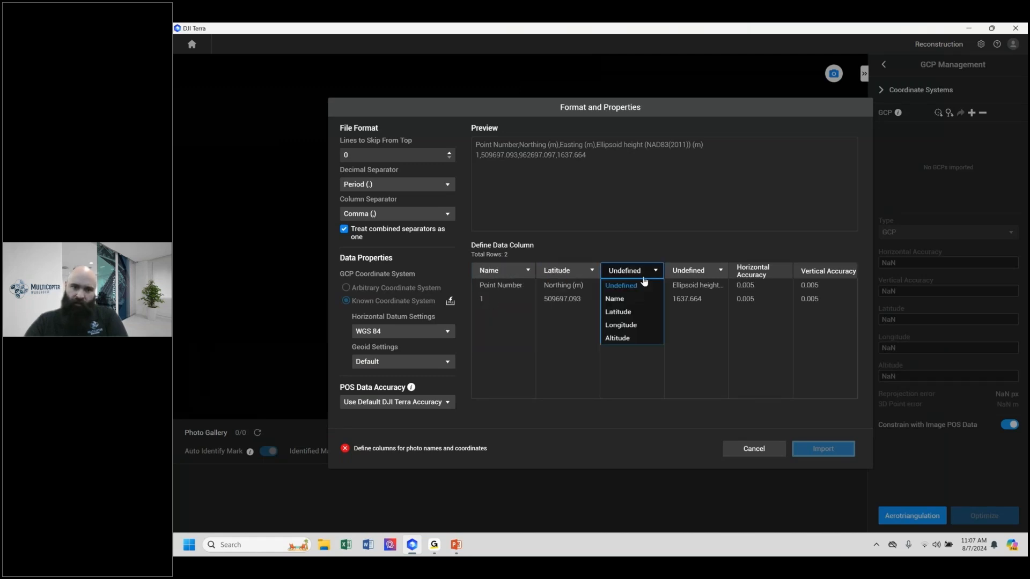
pyautogui.click(641, 327)
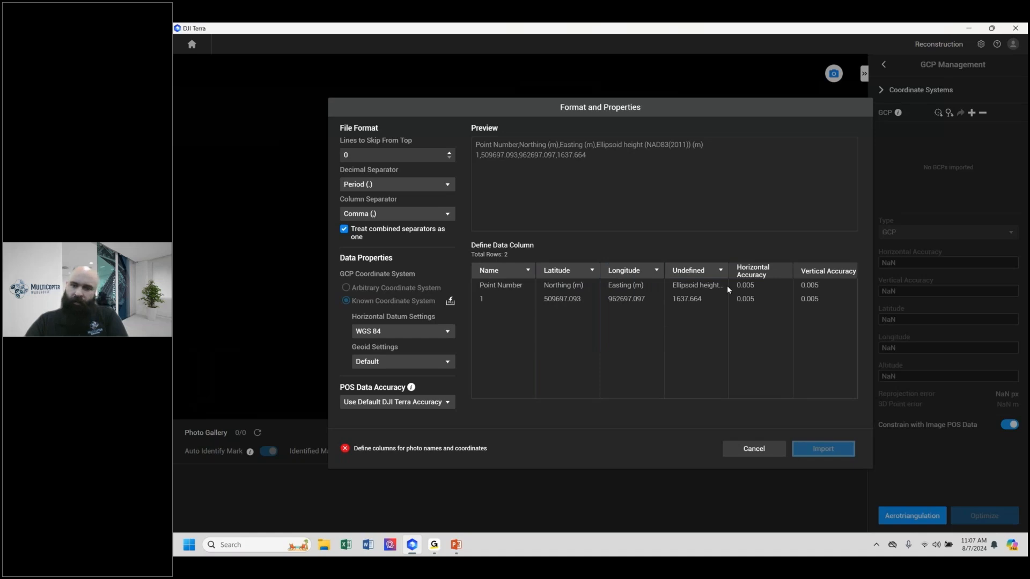
pyautogui.click(714, 271)
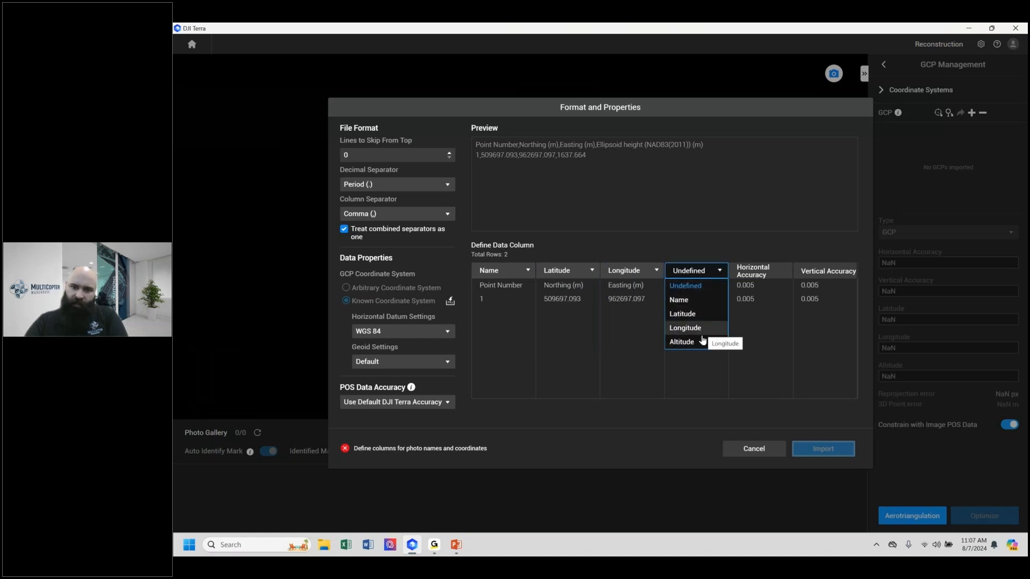
pyautogui.click(702, 341)
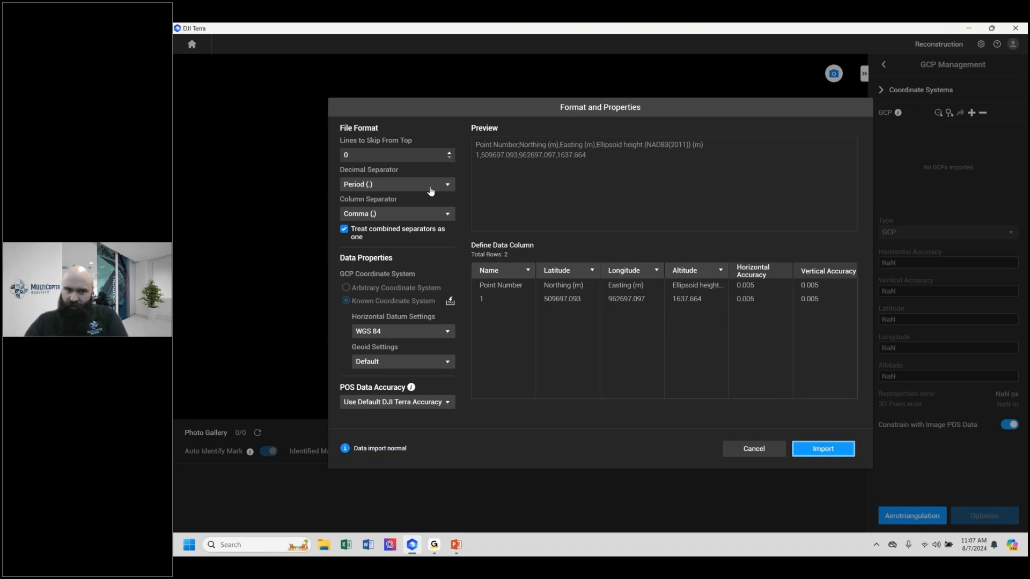
pyautogui.click(450, 152)
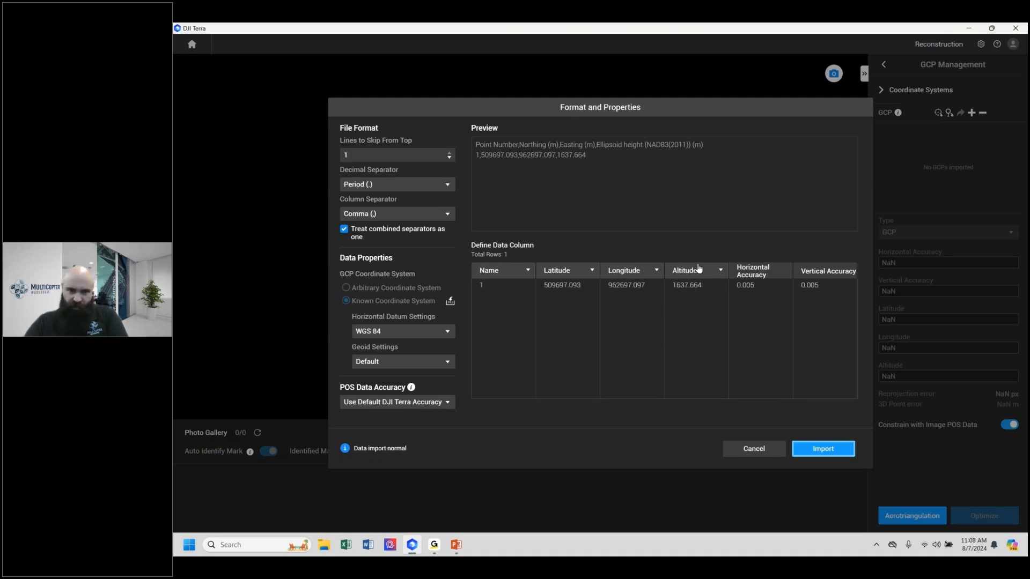
# - Set the horizontal datum to NAD83(2011), found by authorization code 6319, and import the GCP file
pyautogui.click(447, 333)
pyautogui.click(447, 332)
pyautogui.click(451, 332)
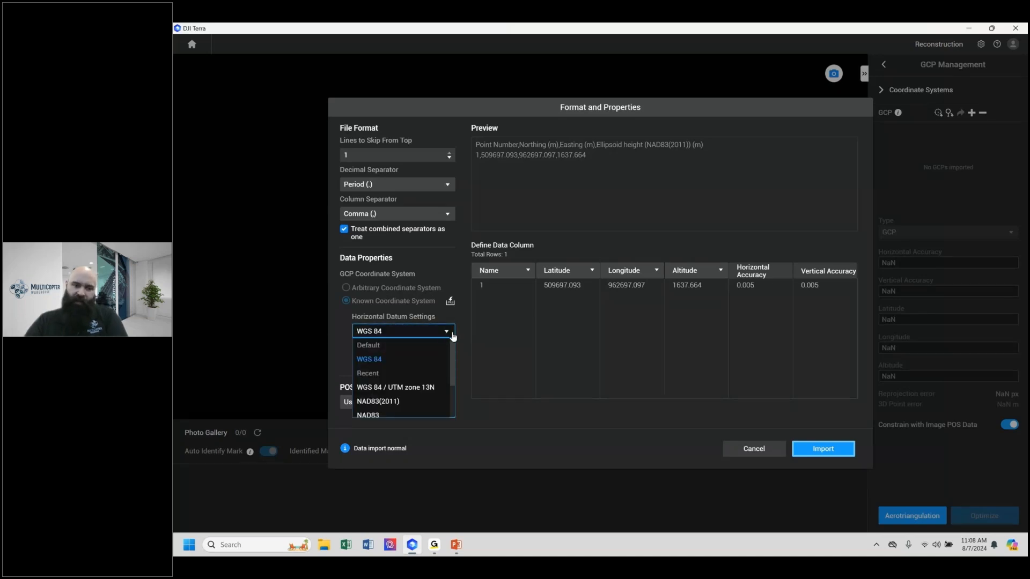
pyautogui.scroll(-3, 400, 370)
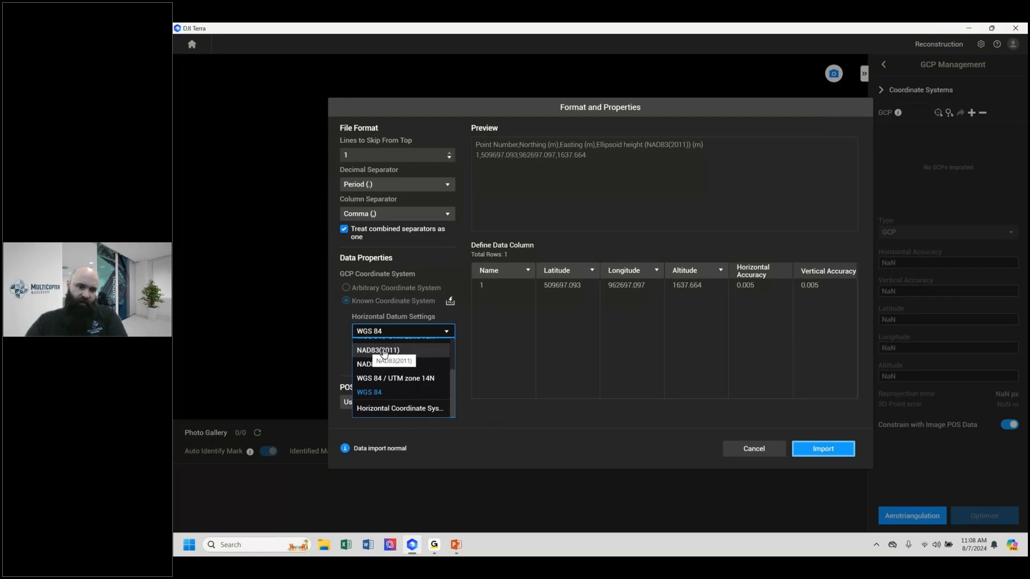
pyautogui.click(398, 409)
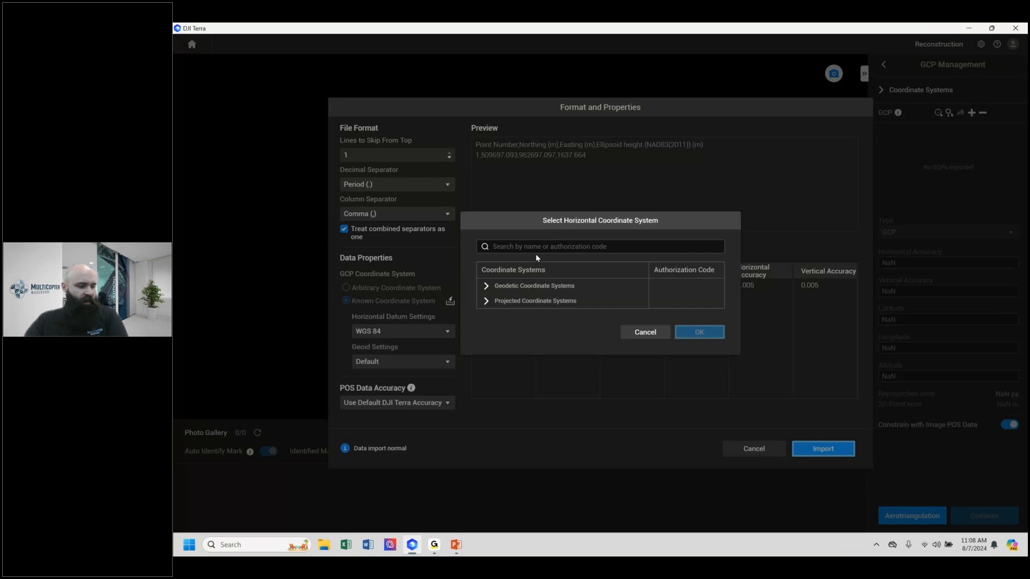
pyautogui.write('63')
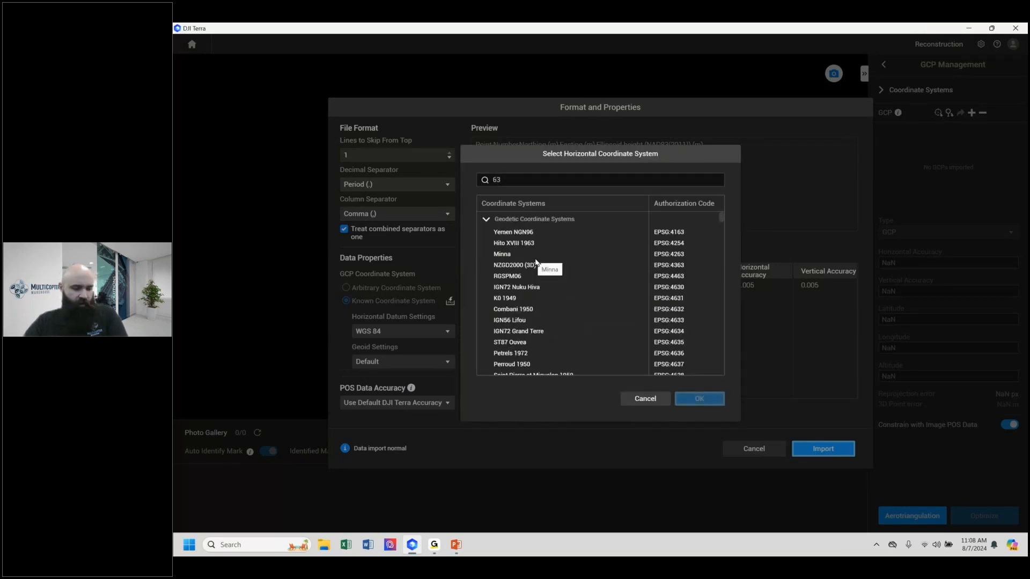
pyautogui.write('19')
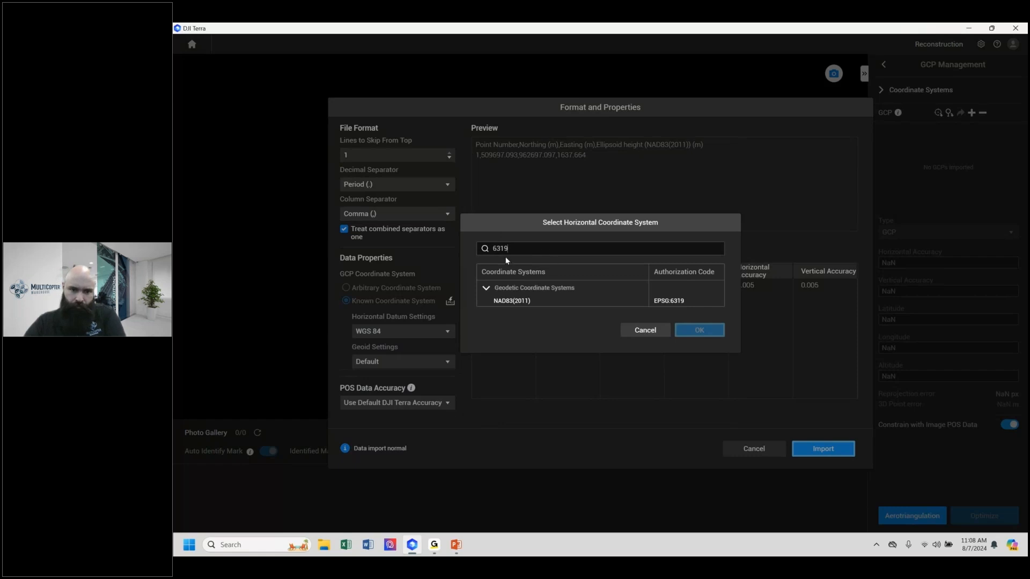
pyautogui.click(505, 301)
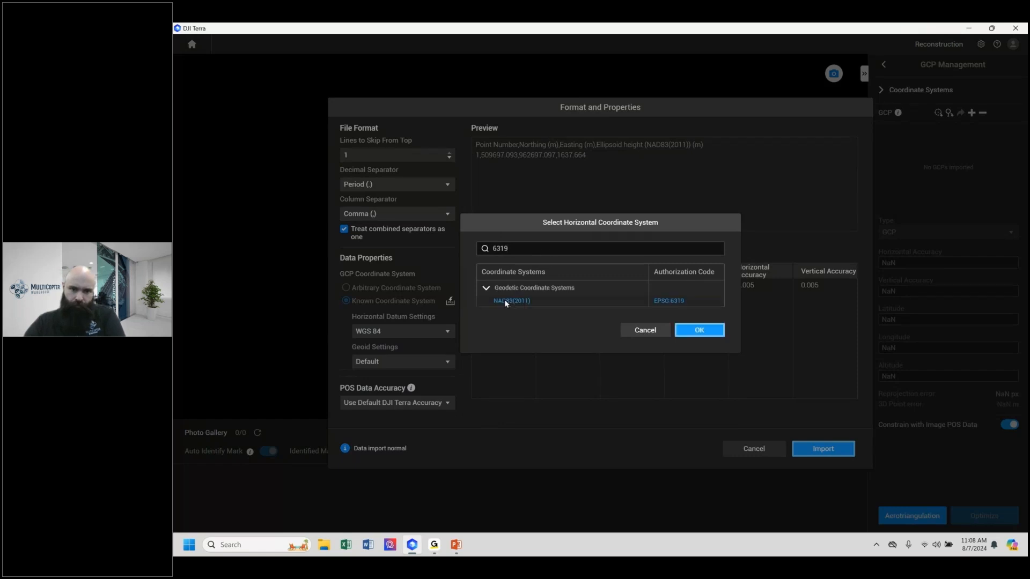
pyautogui.click(691, 334)
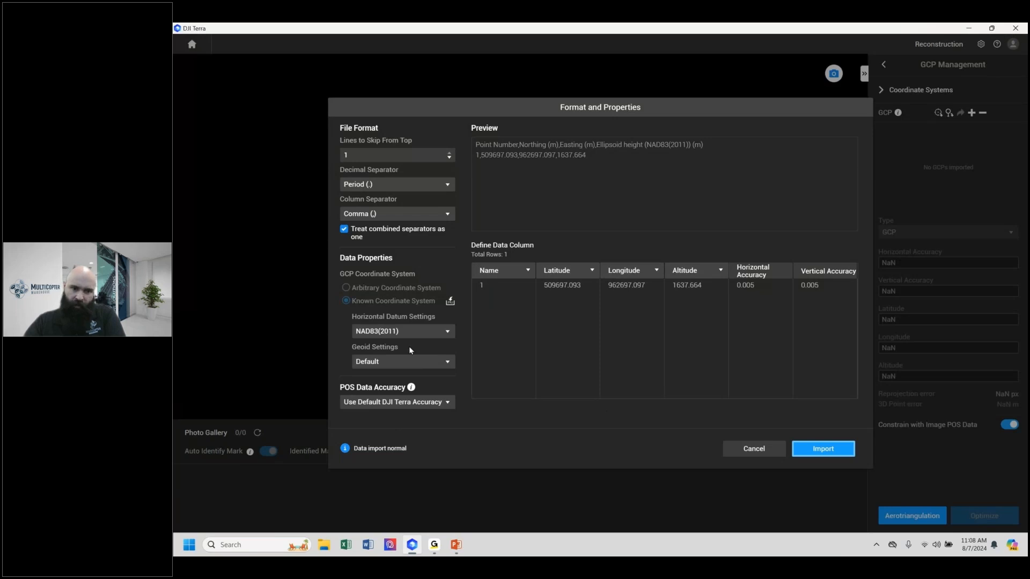
pyautogui.click(804, 452)
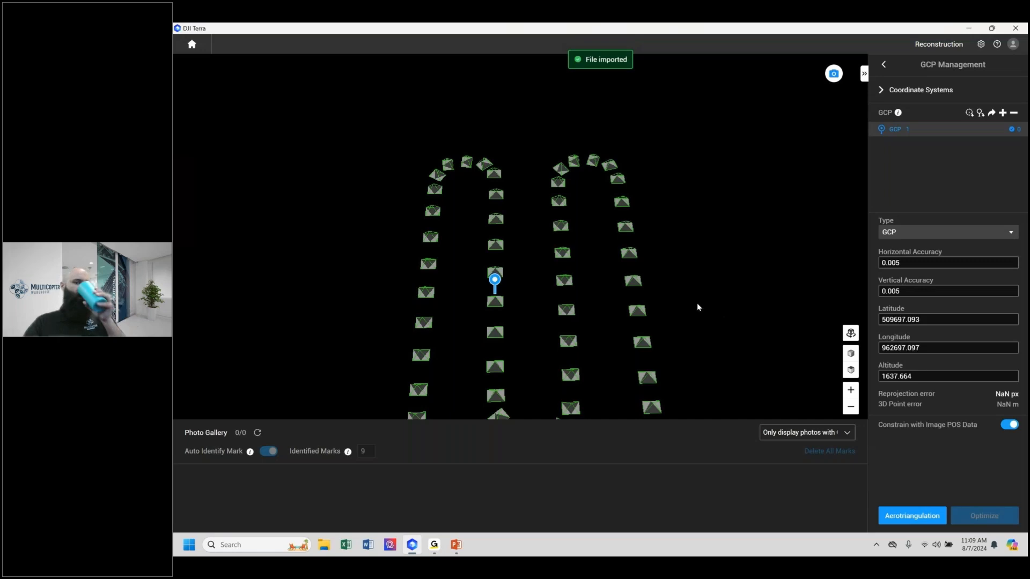
# - Check the imported GCP's position among the camera positions and set the Photo Gallery to display all photos
pyautogui.moveTo(697, 304); pyautogui.dragTo(692, 251)
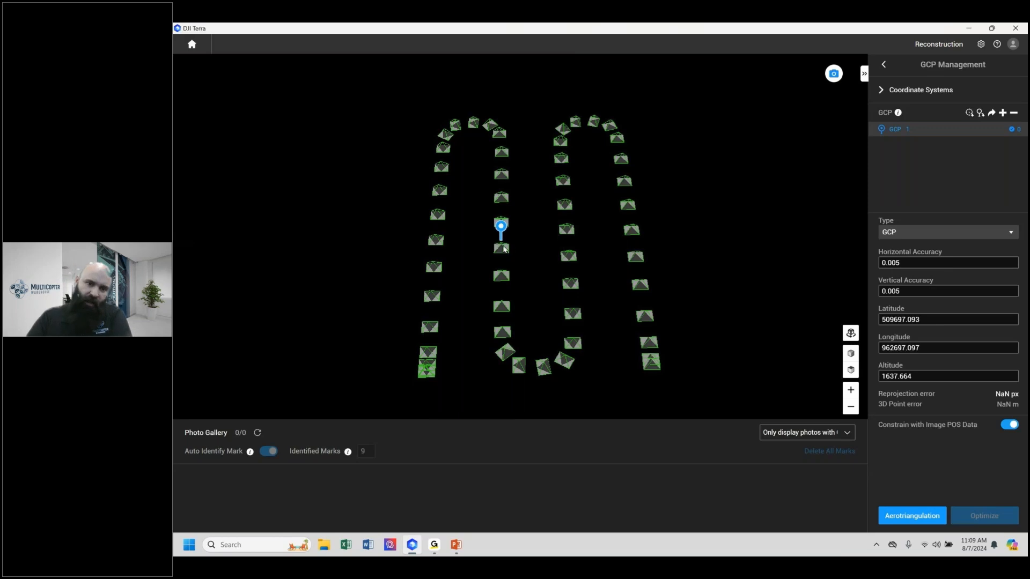
pyautogui.moveTo(526, 281); pyautogui.dragTo(530, 228, button='middle')
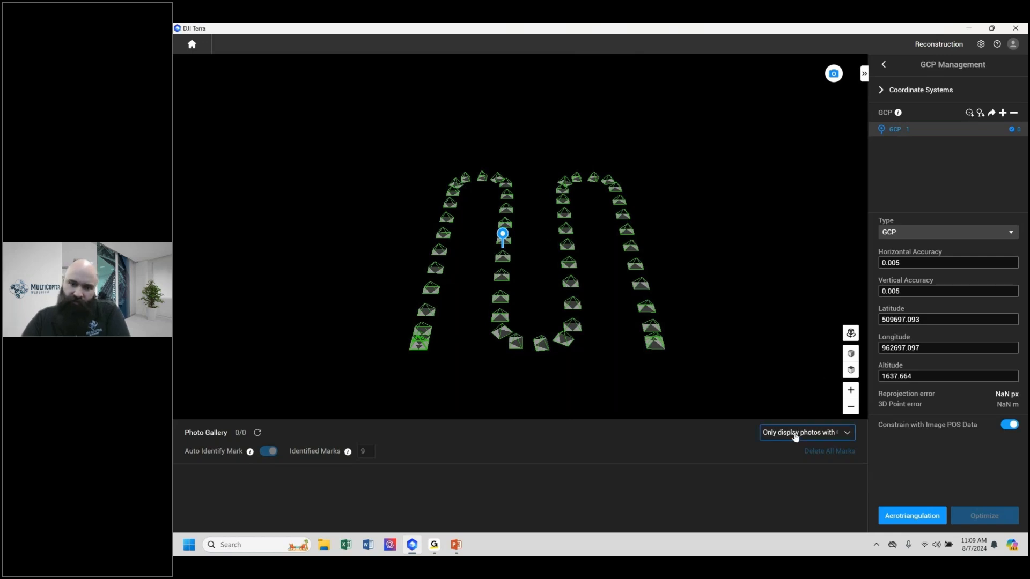
pyautogui.click(797, 435)
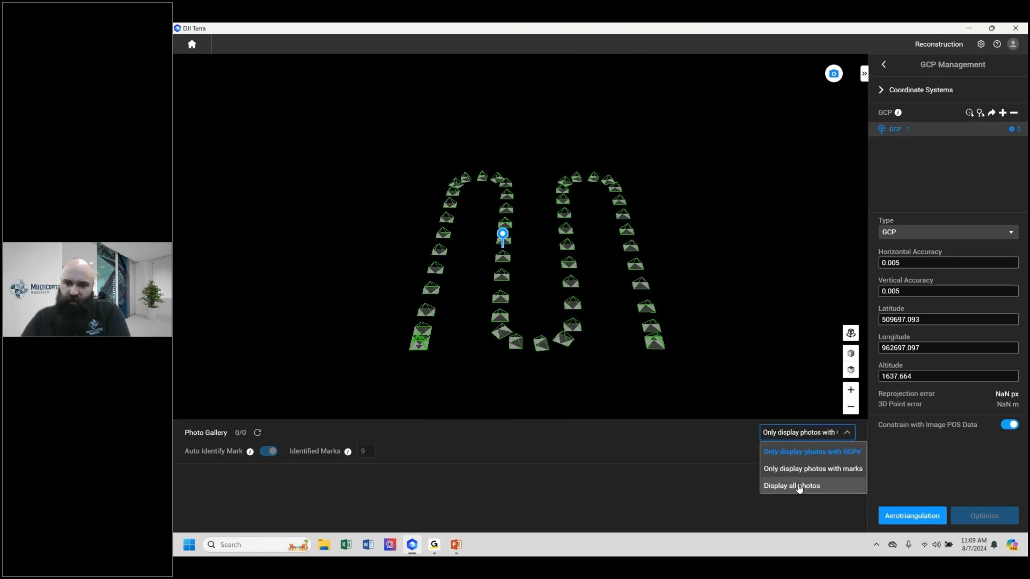
pyautogui.click(799, 488)
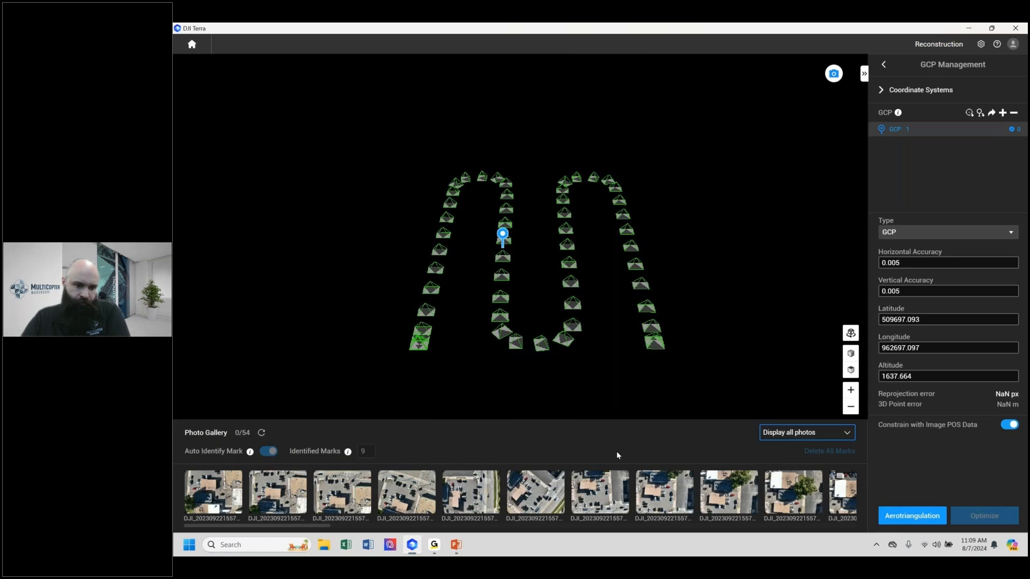
pyautogui.scroll(-1, 560, 370)
pyautogui.moveTo(556, 214); pyautogui.dragTo(548, 268, button='middle')
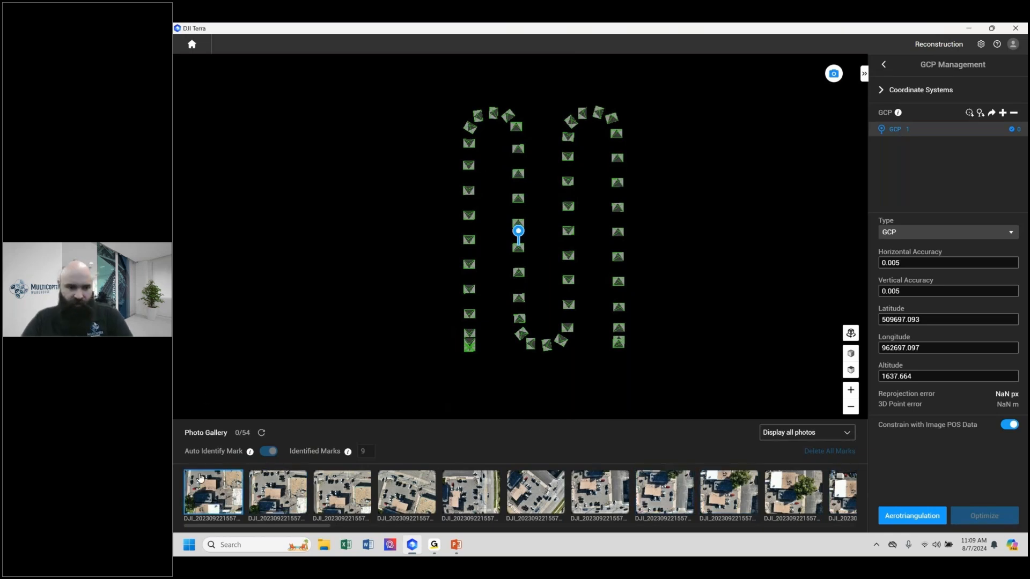
# - Preview the first three gallery photos in turn to look for the ground control target
pyautogui.click(213, 492)
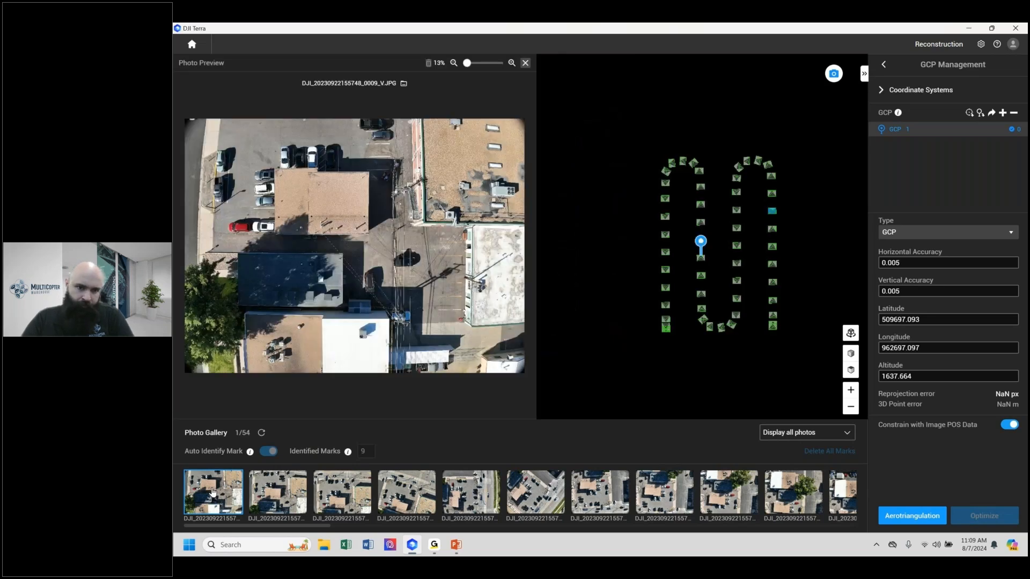
pyautogui.click(288, 489)
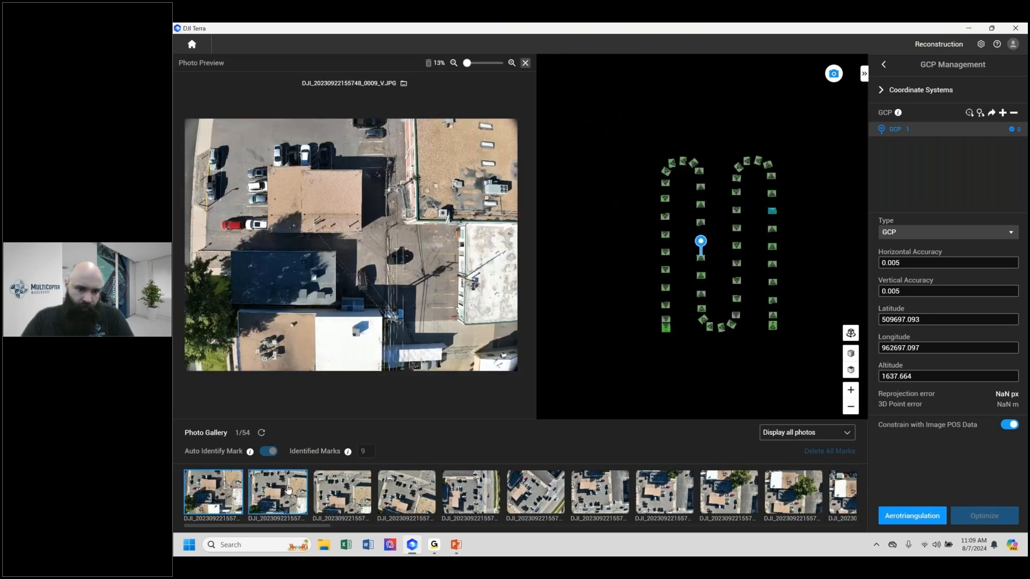
pyautogui.click(279, 492)
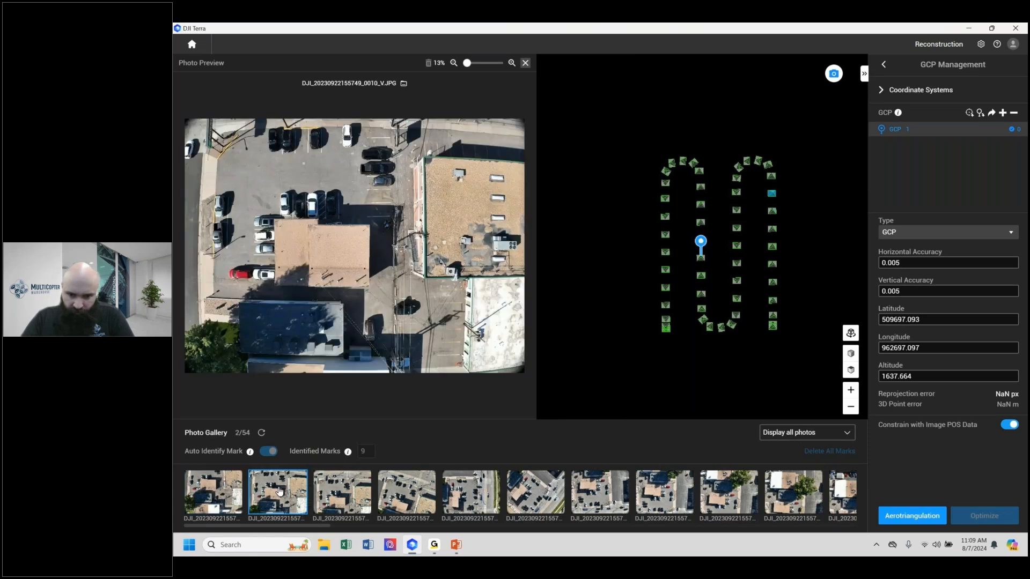
pyautogui.click(342, 492)
pyautogui.scroll(-4, 583, 494)
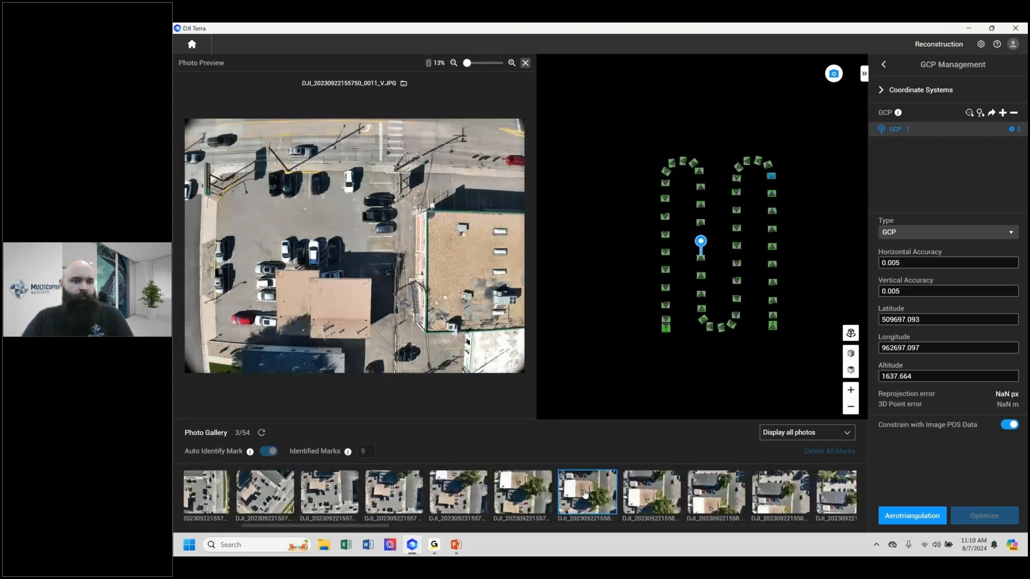
pyautogui.click(585, 494)
pyautogui.scroll(2, 307, 157)
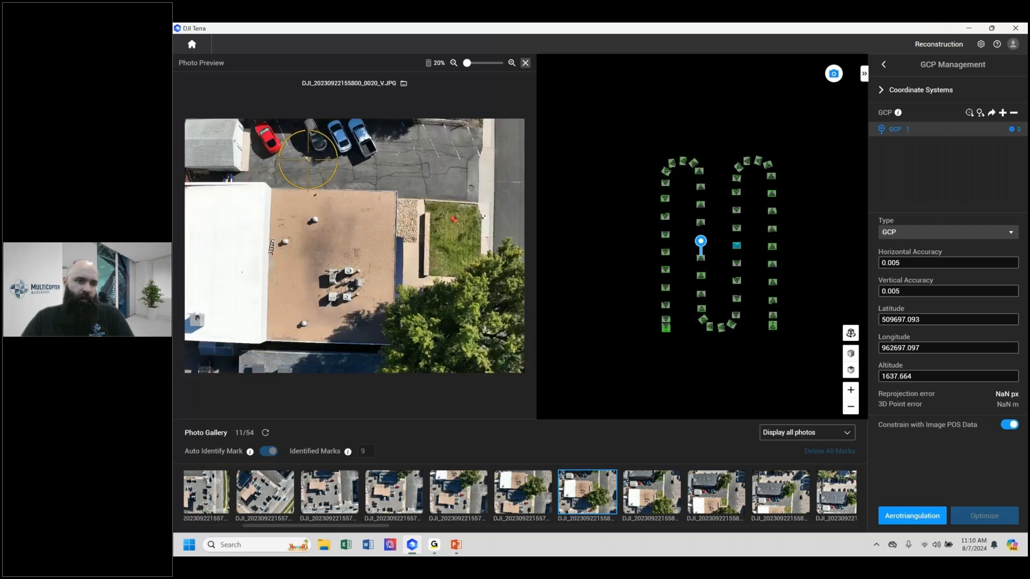
pyautogui.click(307, 157)
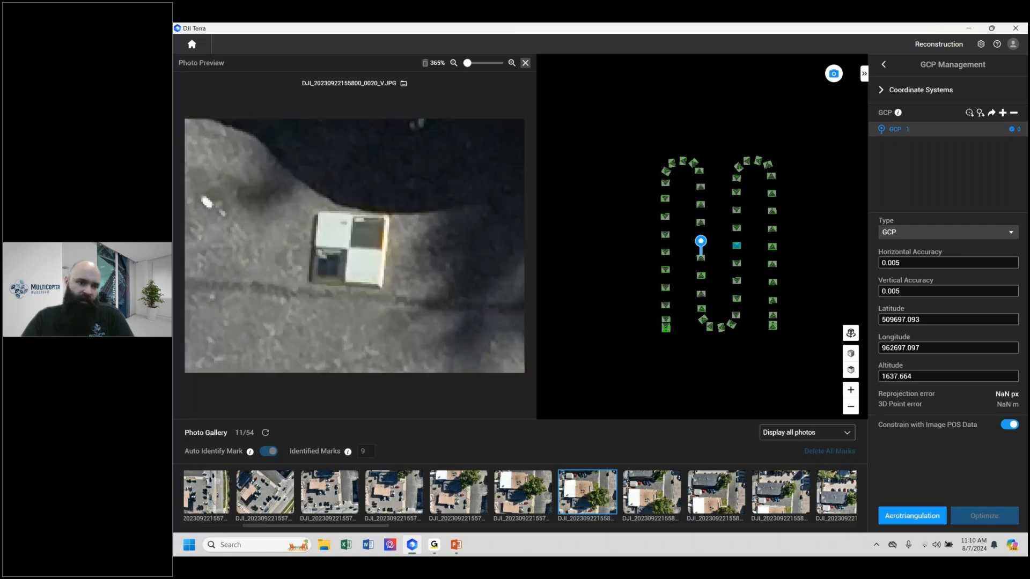
pyautogui.scroll(2, 359, 265)
pyautogui.click(344, 232)
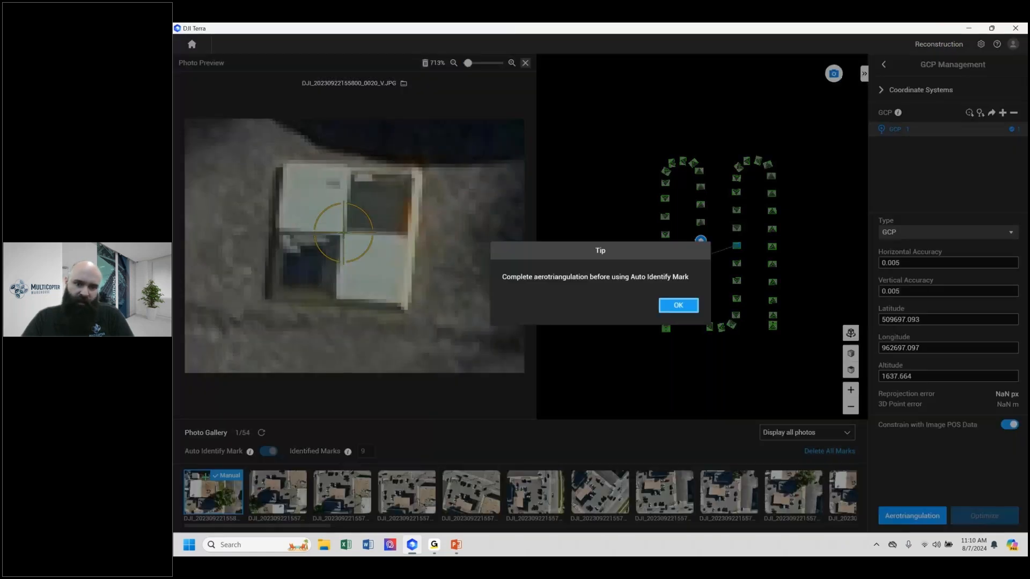
pyautogui.click(672, 306)
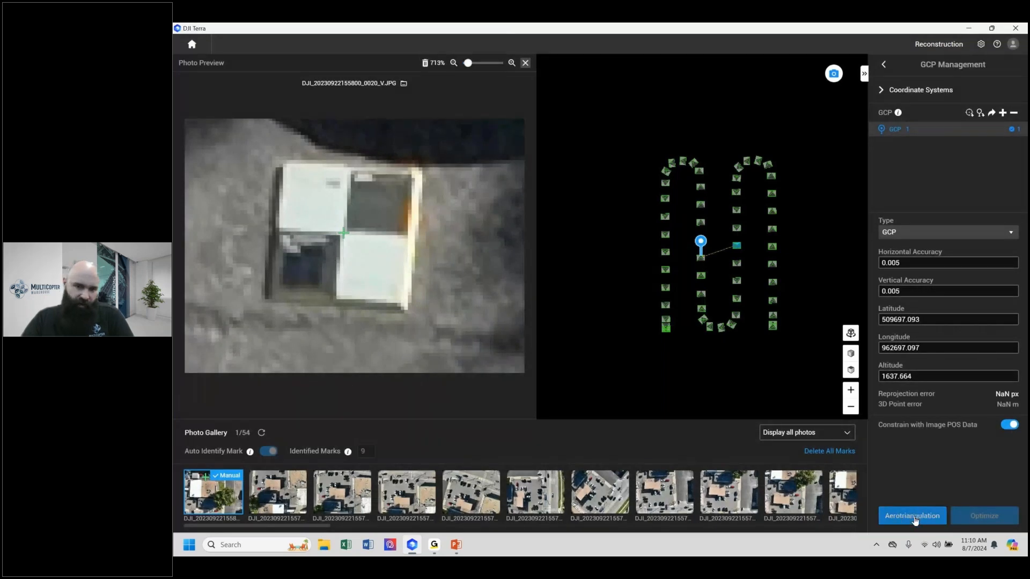
pyautogui.click(912, 516)
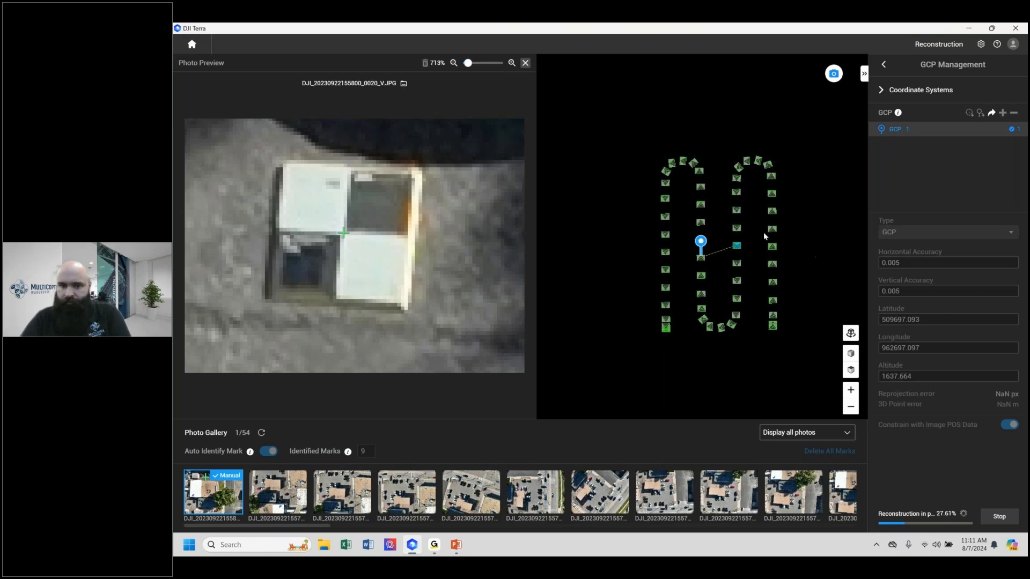
pyautogui.moveTo(685, 143); pyautogui.dragTo(681, 138)
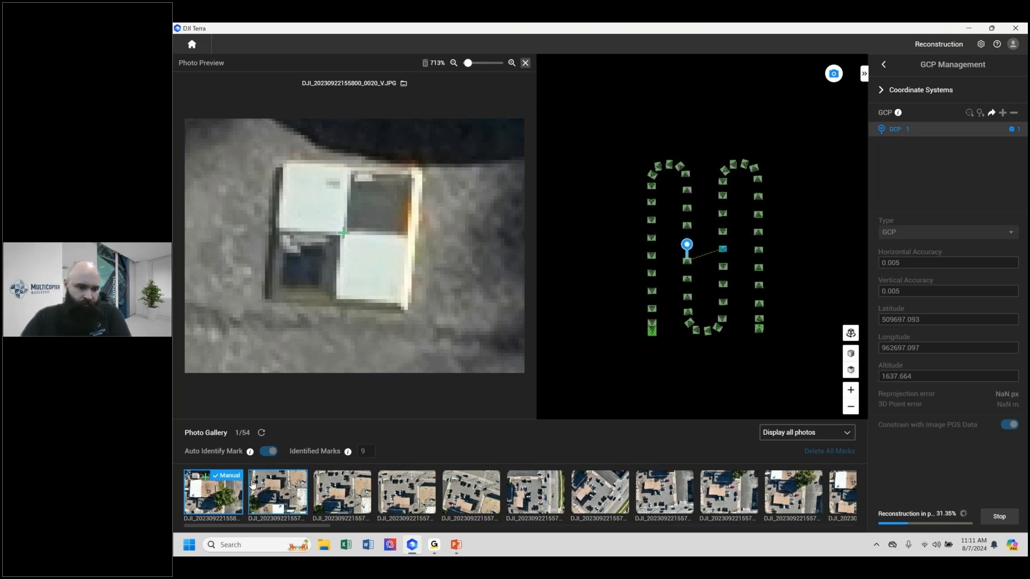
pyautogui.click(280, 494)
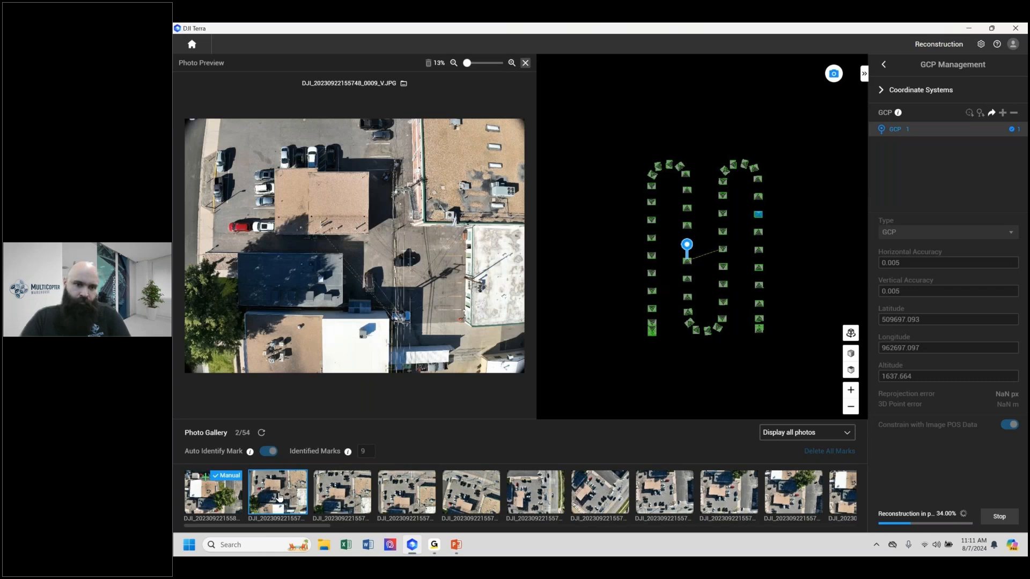
pyautogui.press('Right')
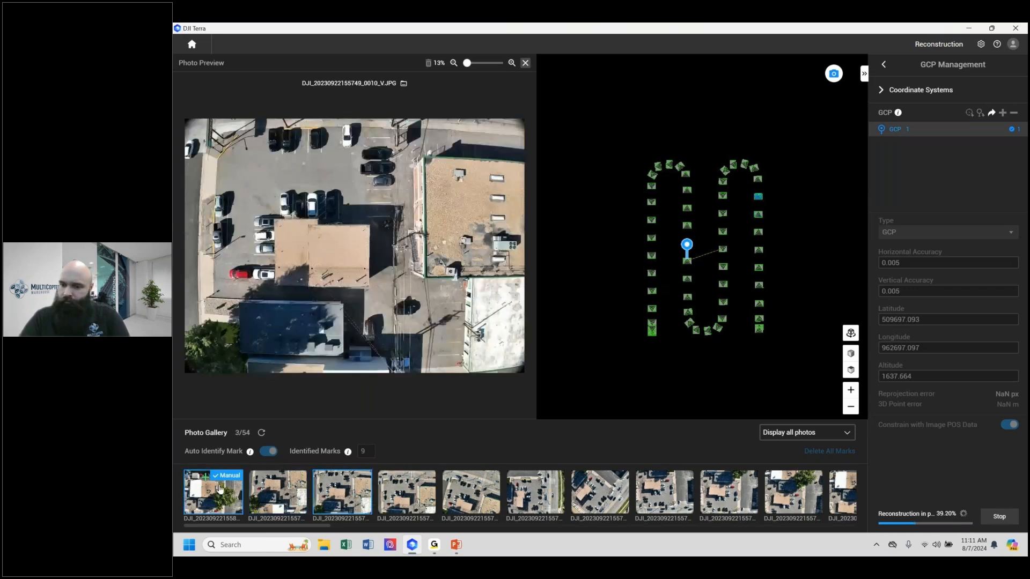
pyautogui.click(220, 489)
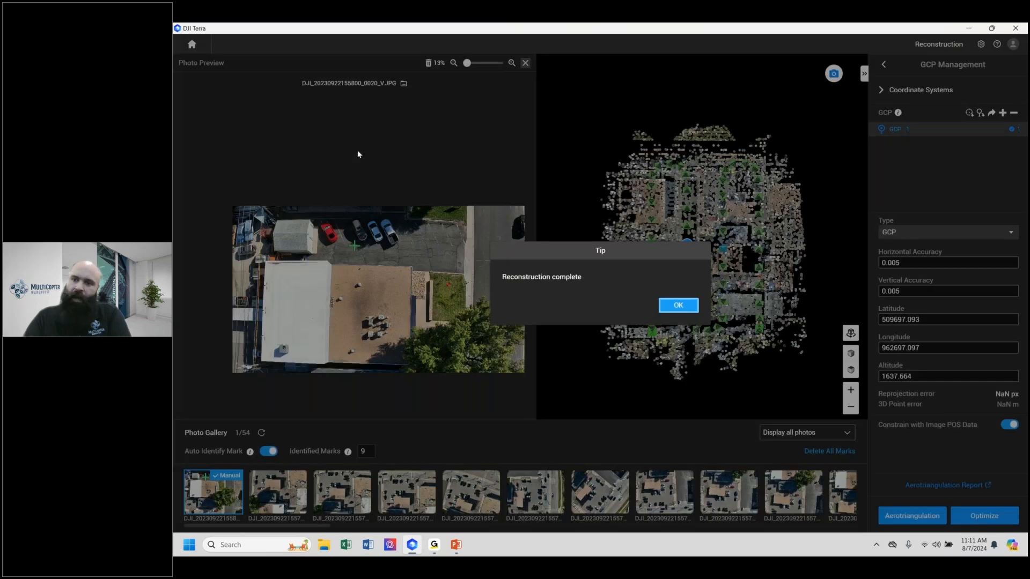
pyautogui.click(670, 308)
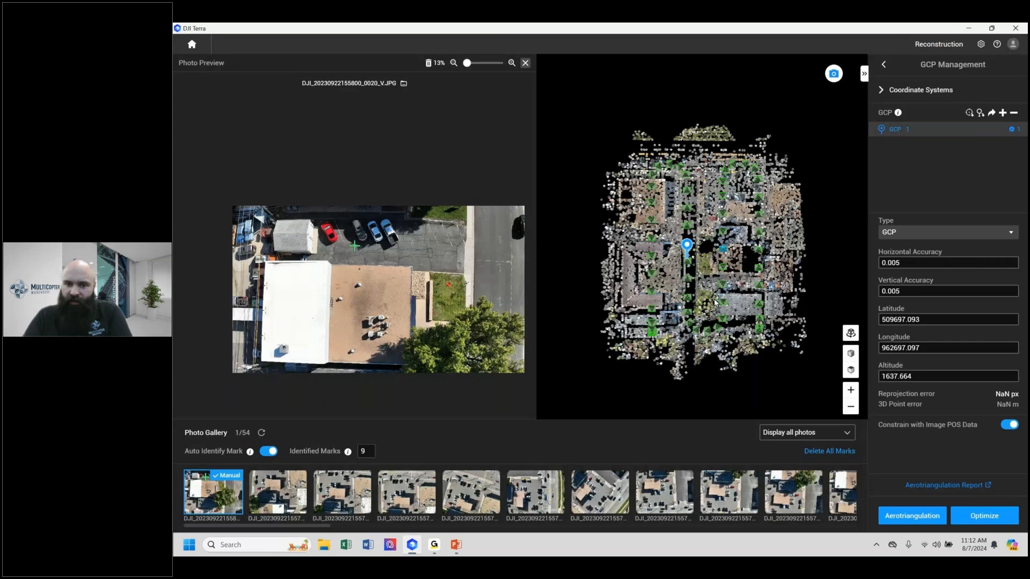
pyautogui.moveTo(707, 280); pyautogui.dragTo(713, 185)
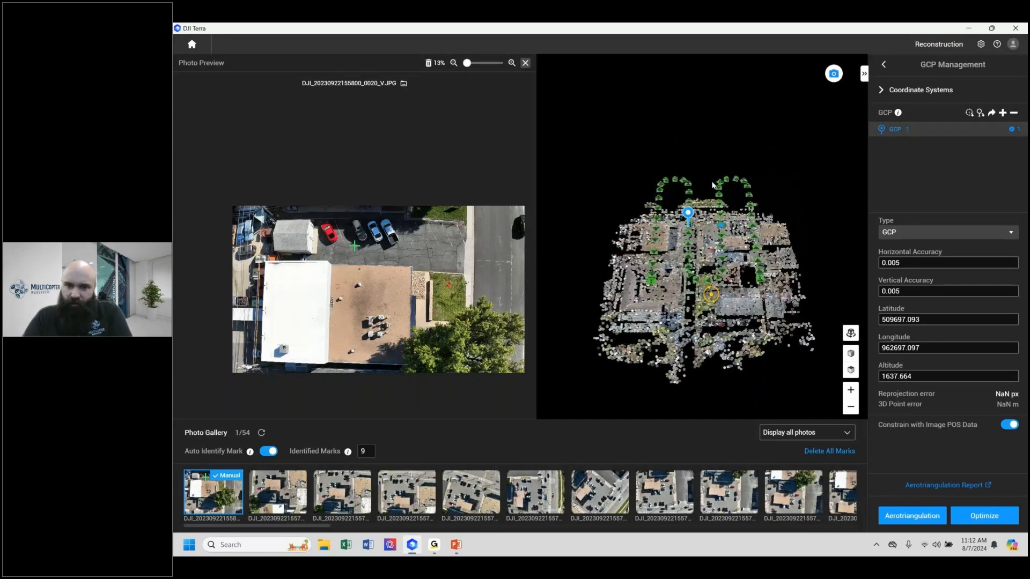
# - Inspect the aerotriangulated sparse point cloud and camera positions around the GCP up close, from an oblique angle and from above
pyautogui.scroll(5, 694, 275)
pyautogui.scroll(3, 694, 276)
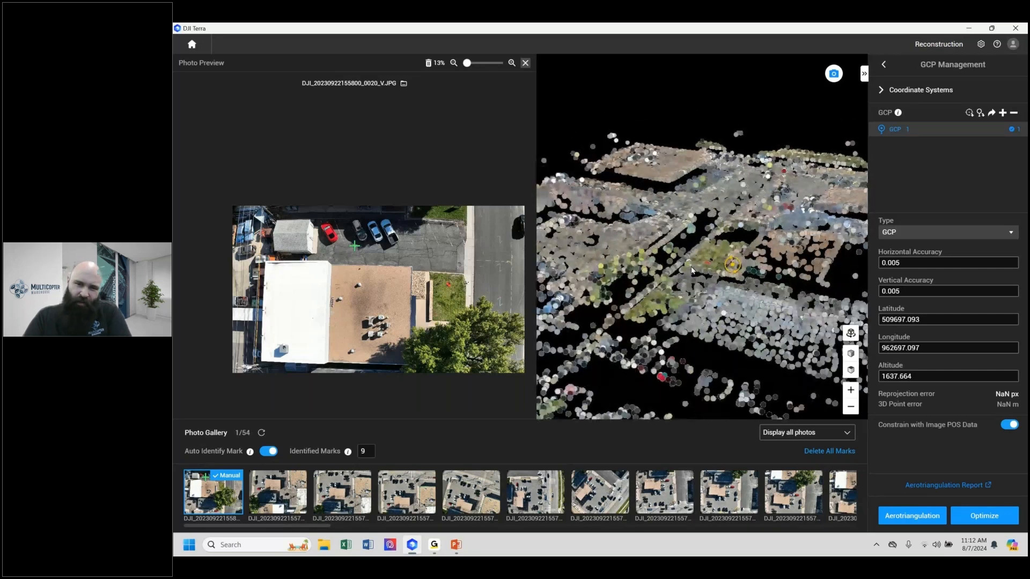
pyautogui.moveTo(691, 271); pyautogui.dragTo(722, 308)
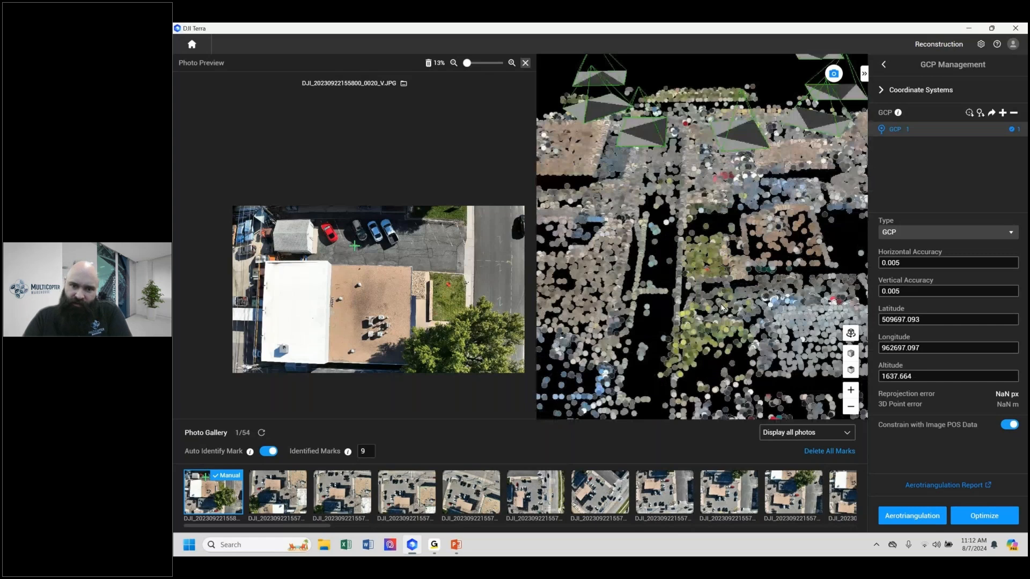
pyautogui.moveTo(723, 308); pyautogui.dragTo(691, 213)
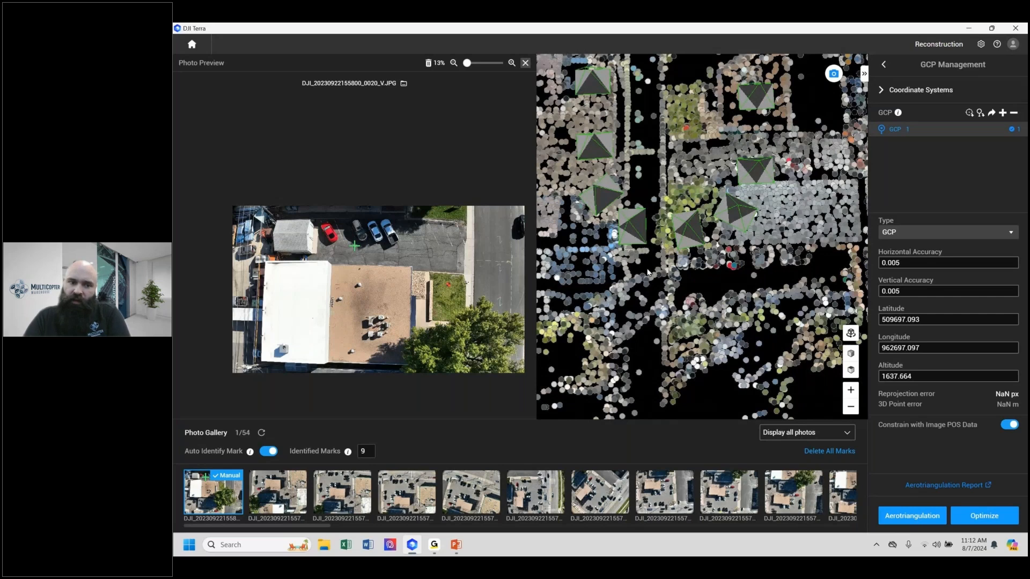
pyautogui.scroll(-5, 648, 272)
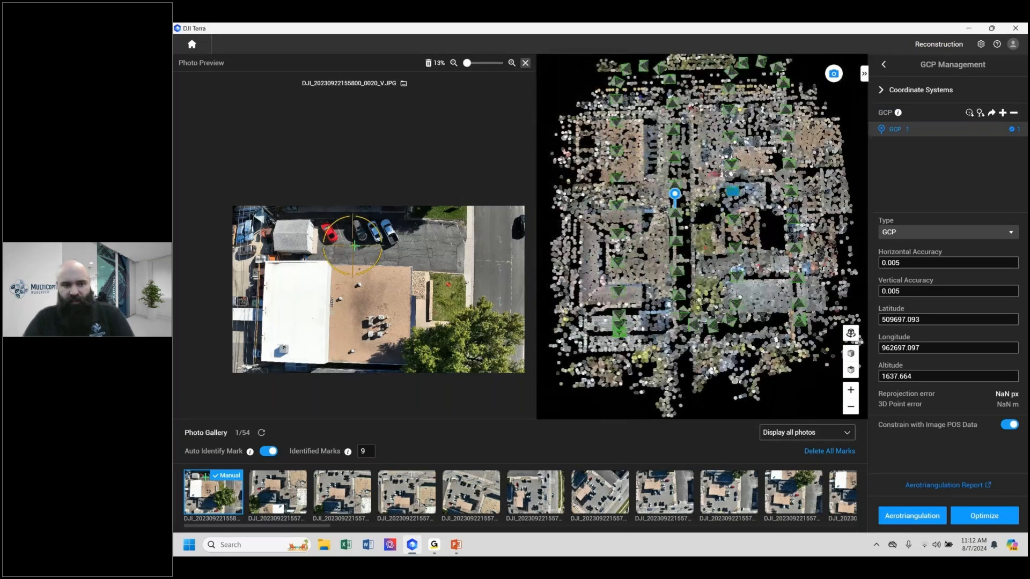
pyautogui.scroll(10, 353, 246)
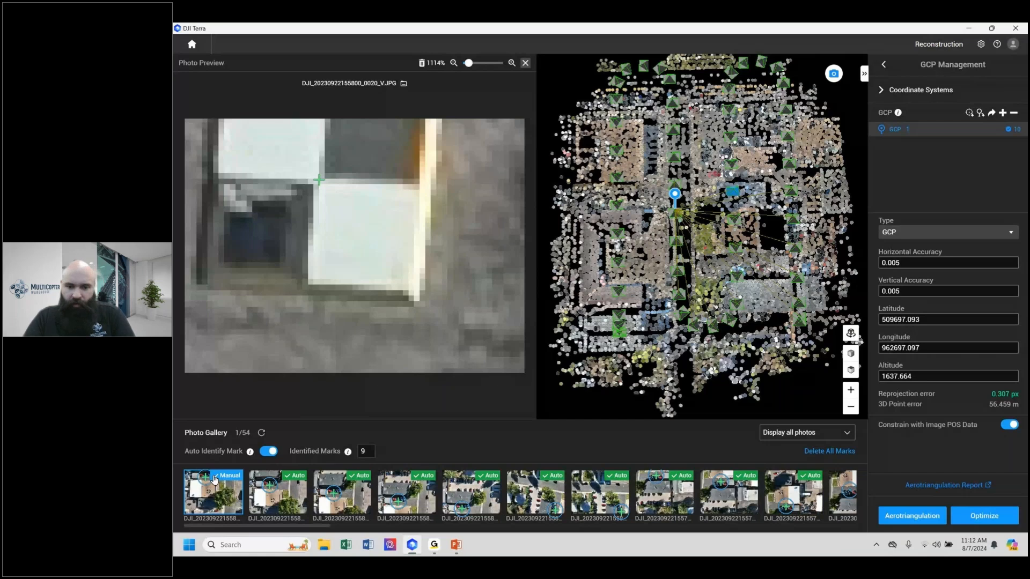
pyautogui.click(303, 497)
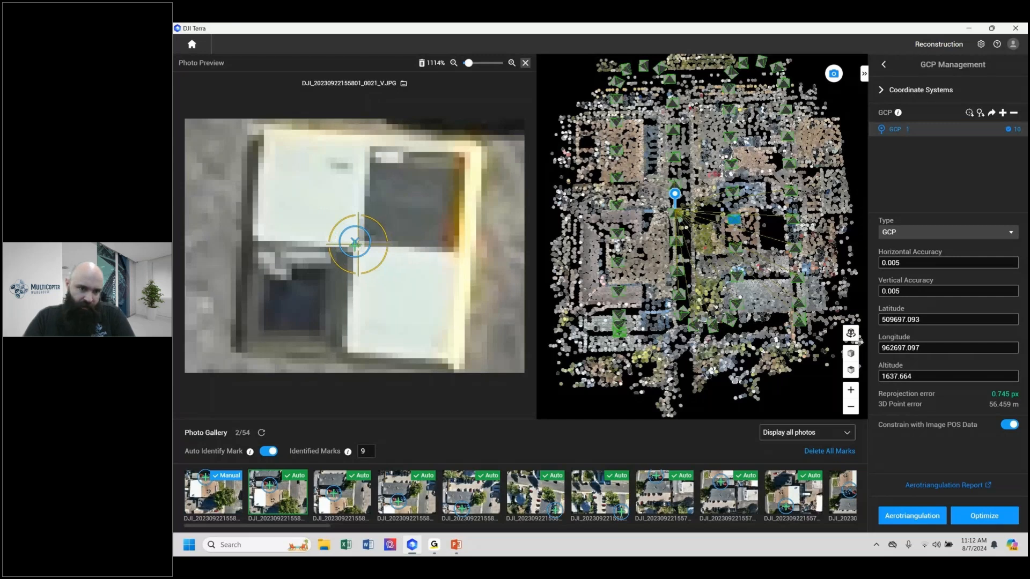
pyautogui.click(356, 243)
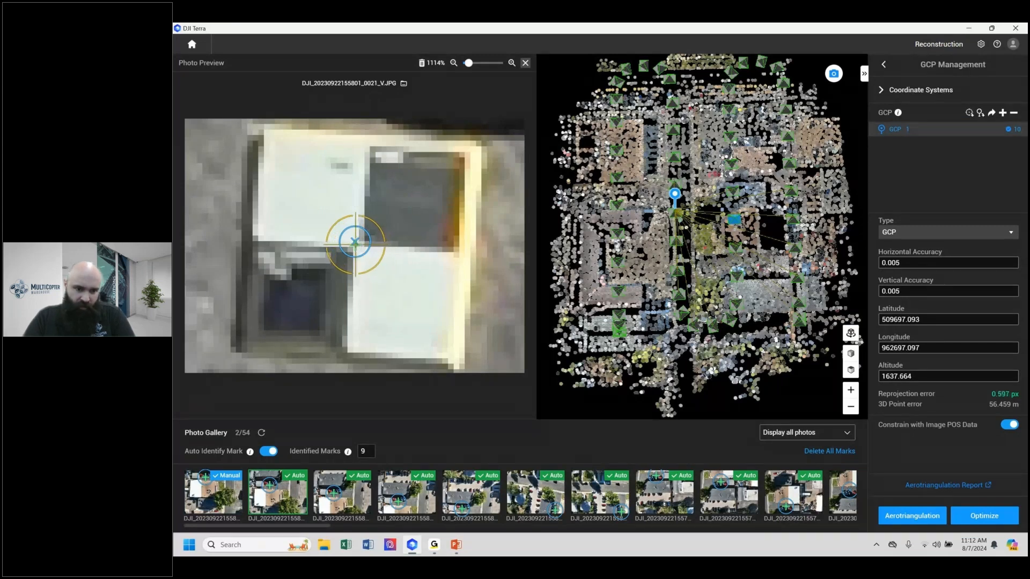
pyautogui.click(342, 498)
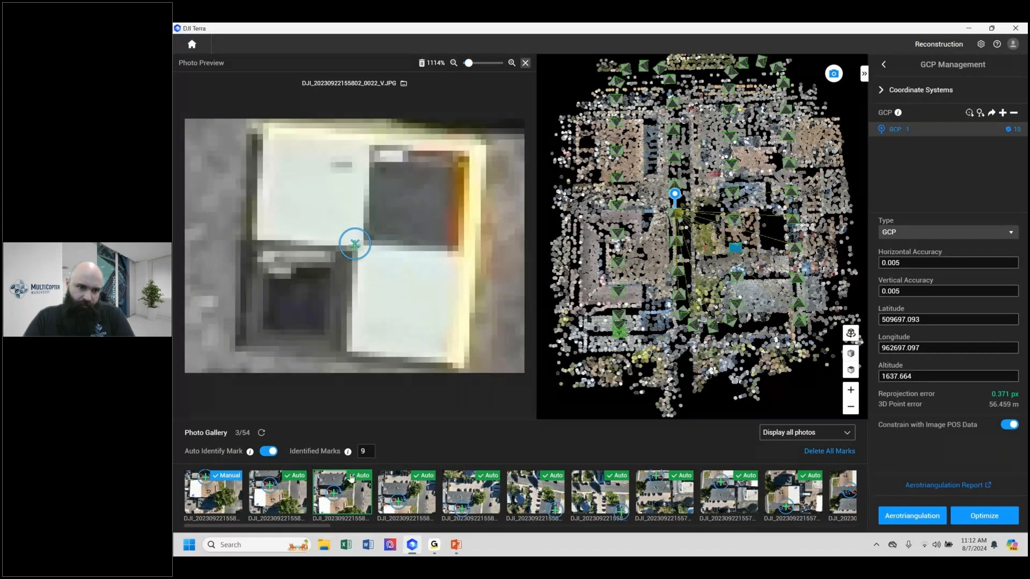
pyautogui.click(360, 244)
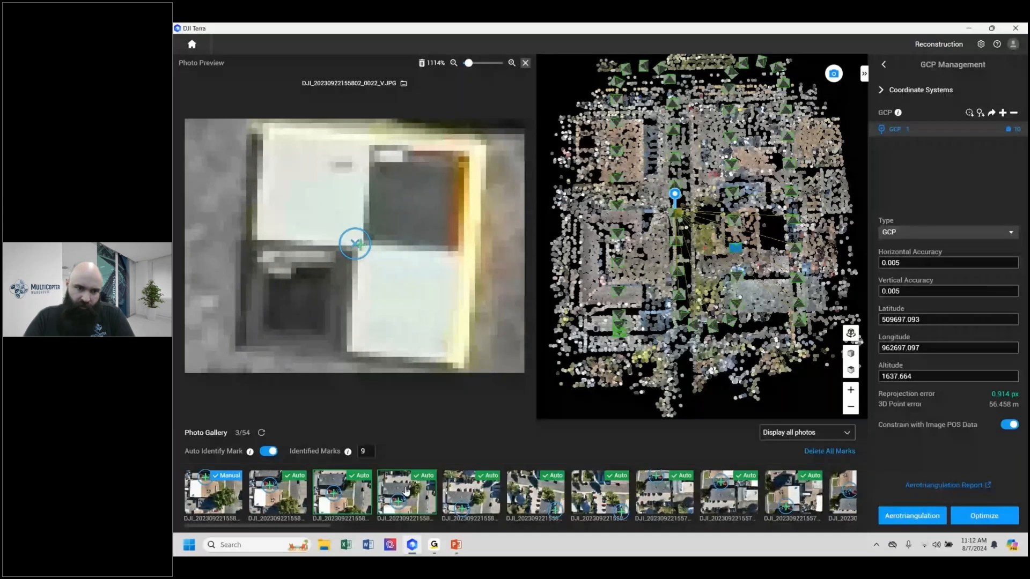
pyautogui.click(475, 494)
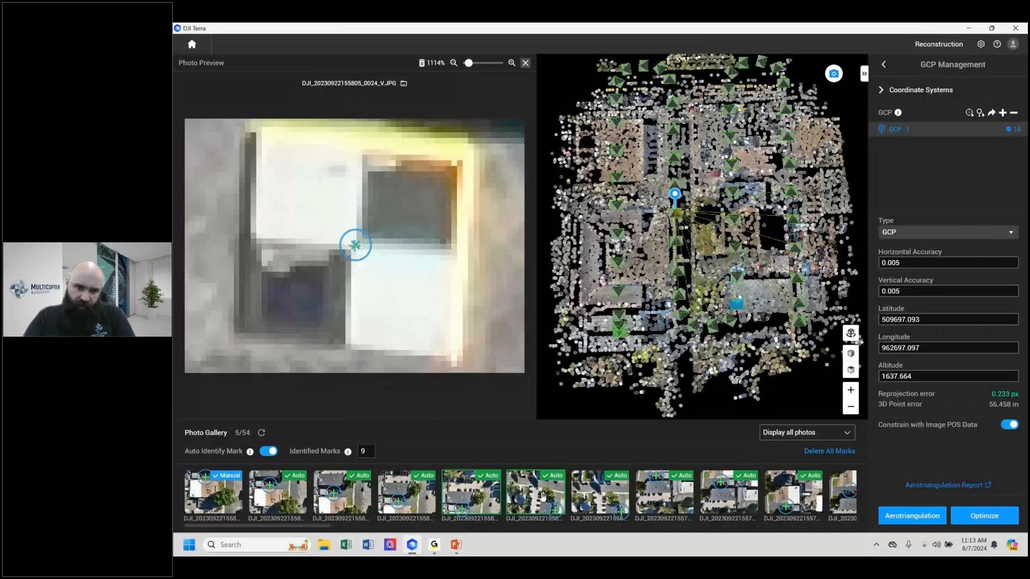
pyautogui.click(594, 494)
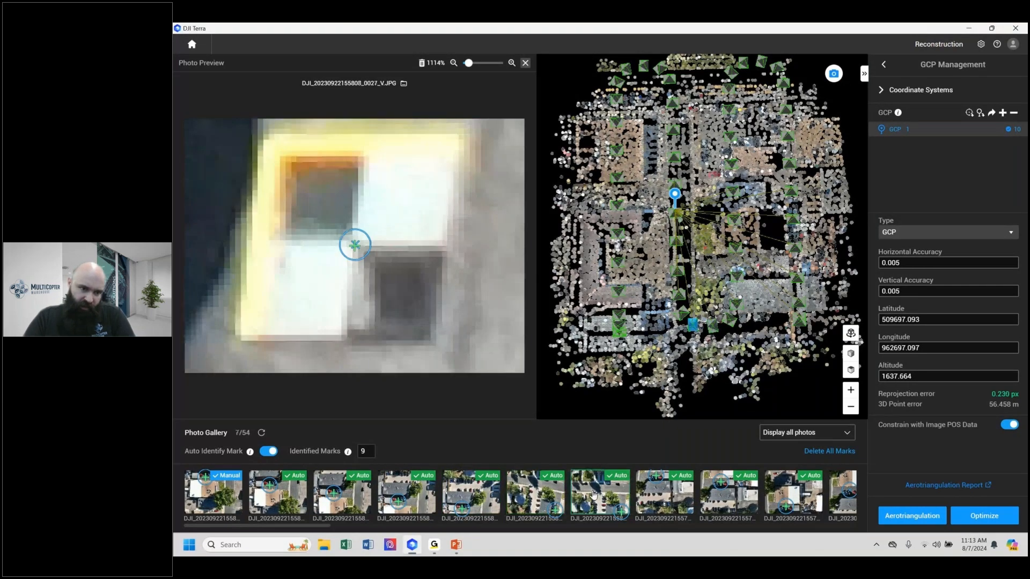
pyautogui.click(664, 493)
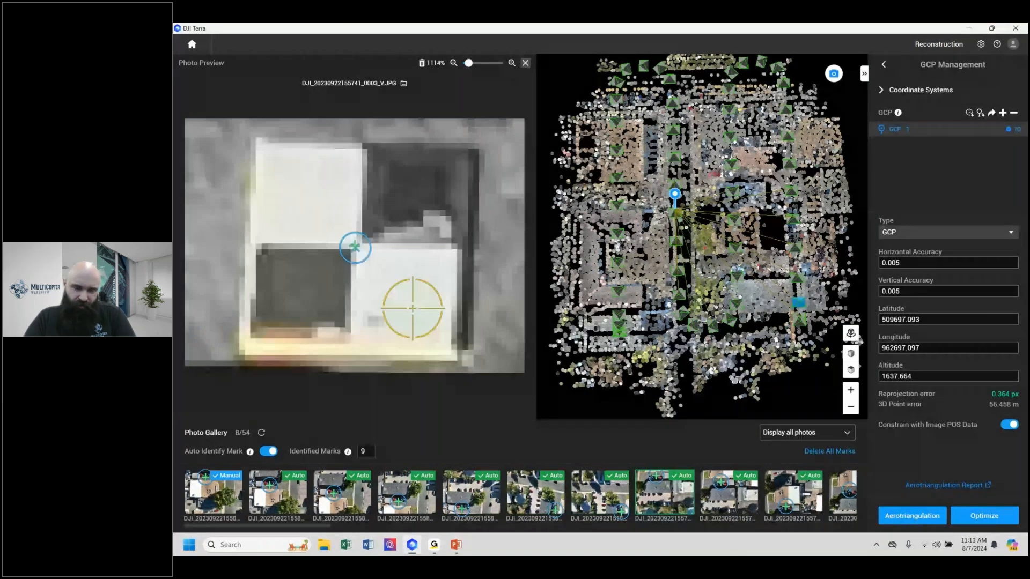
pyautogui.click(356, 247)
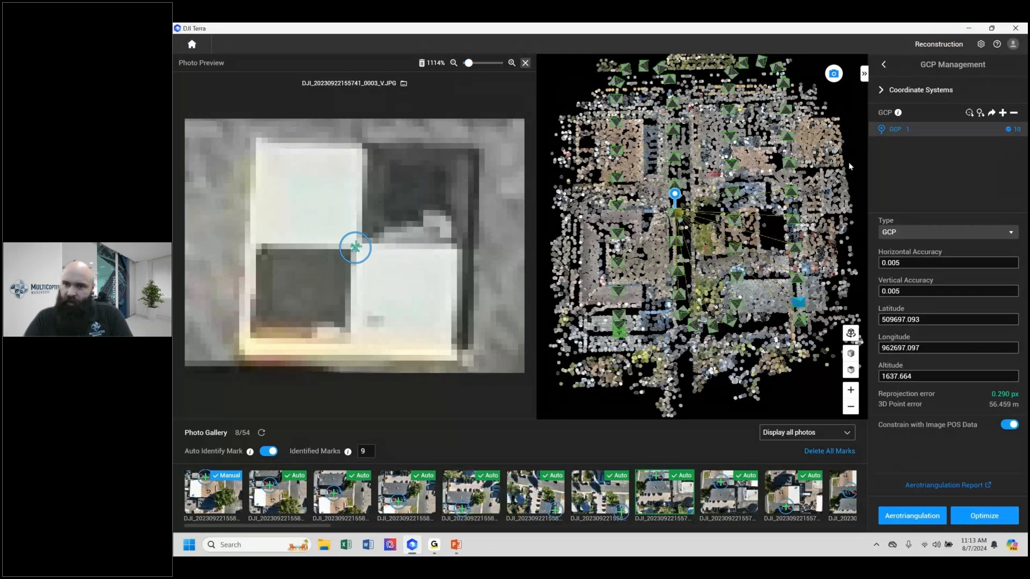
# - Leave GCP Management and enable the 2D Map reconstruction with High resolution
pyautogui.click(864, 74)
pyautogui.click(1023, 75)
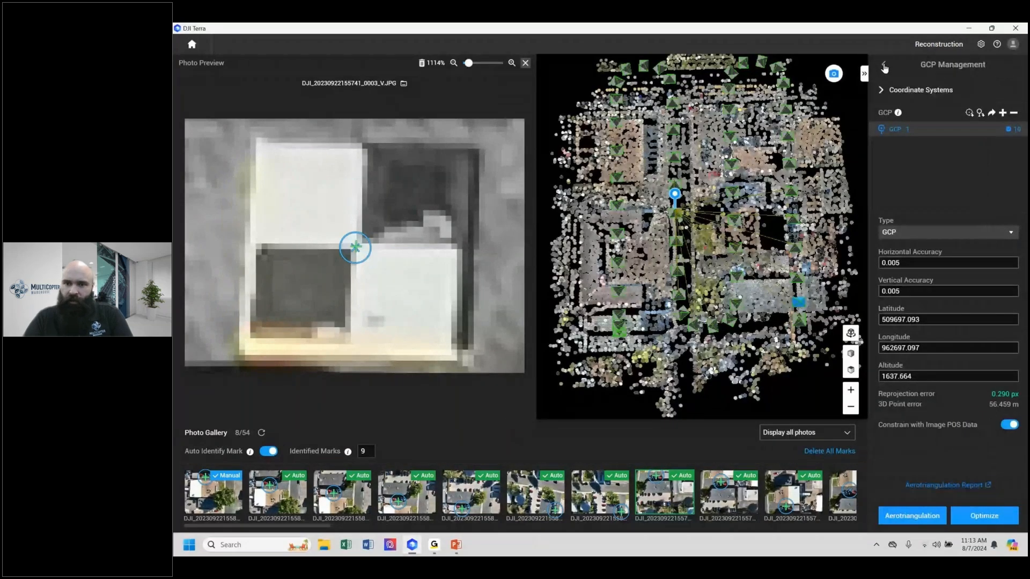
pyautogui.click(884, 65)
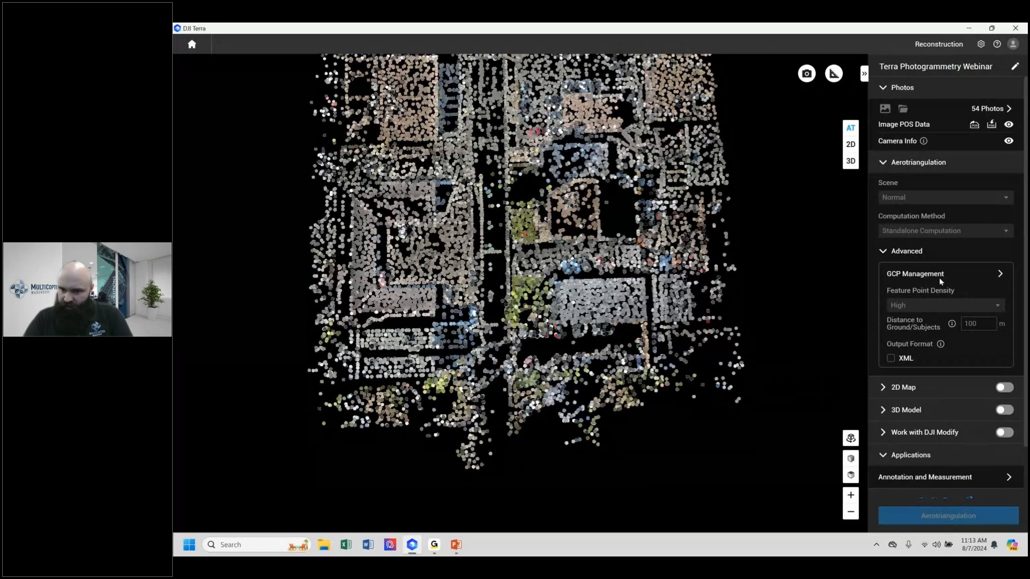
pyautogui.scroll(-1, 947, 311)
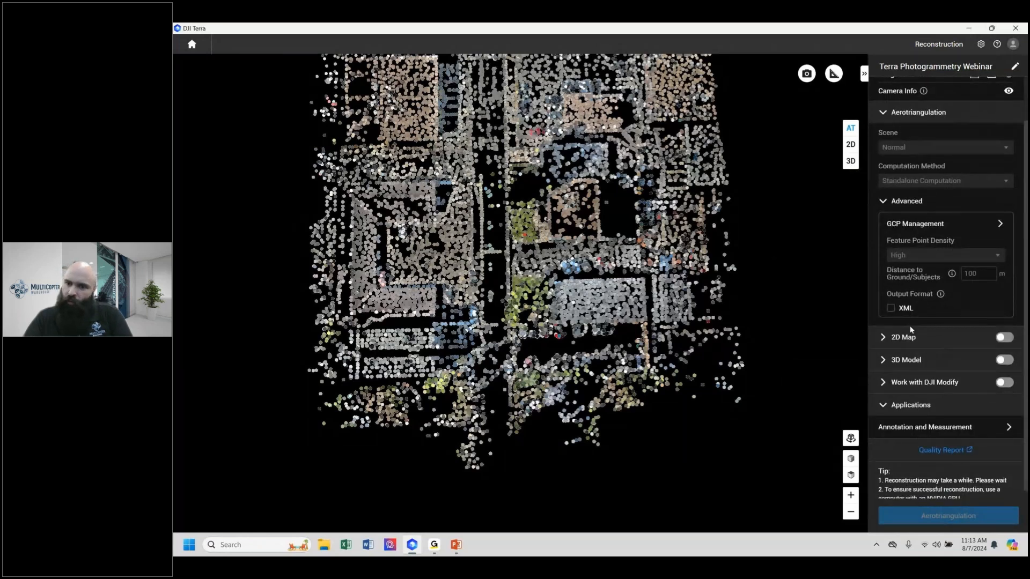
pyautogui.click(1005, 338)
pyautogui.scroll(-2, 963, 325)
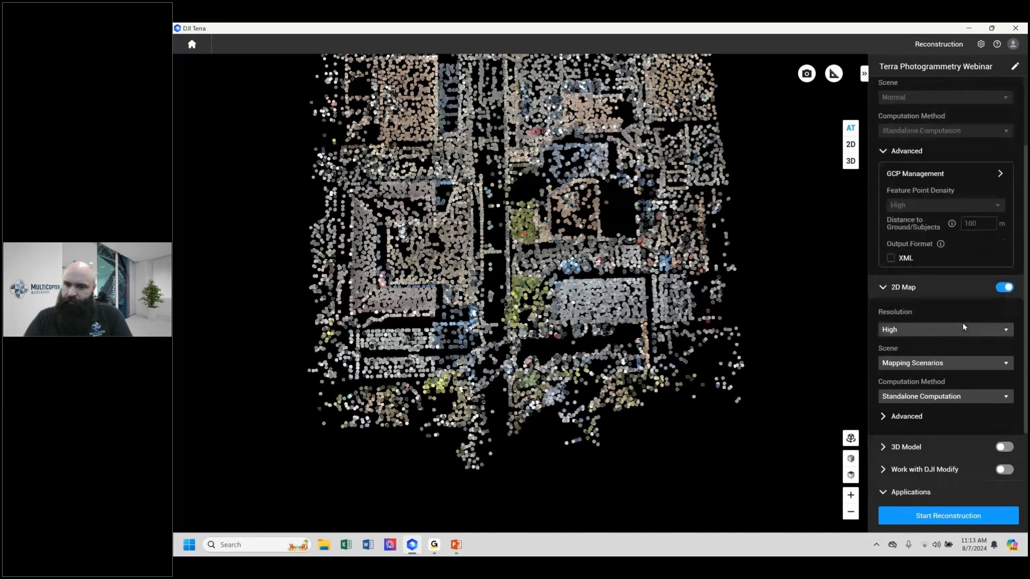
pyautogui.click(943, 280)
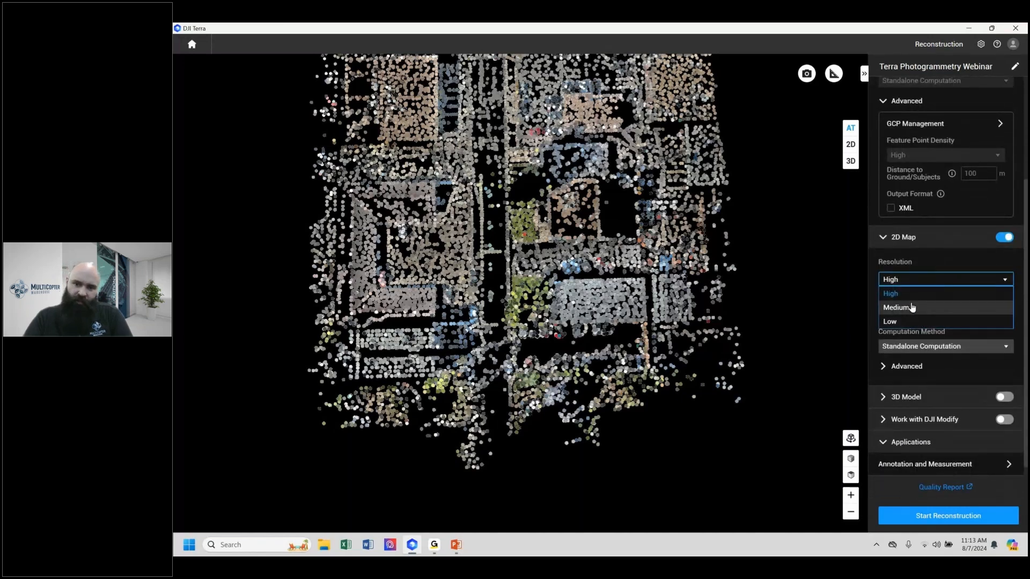
pyautogui.moveTo(913, 310)
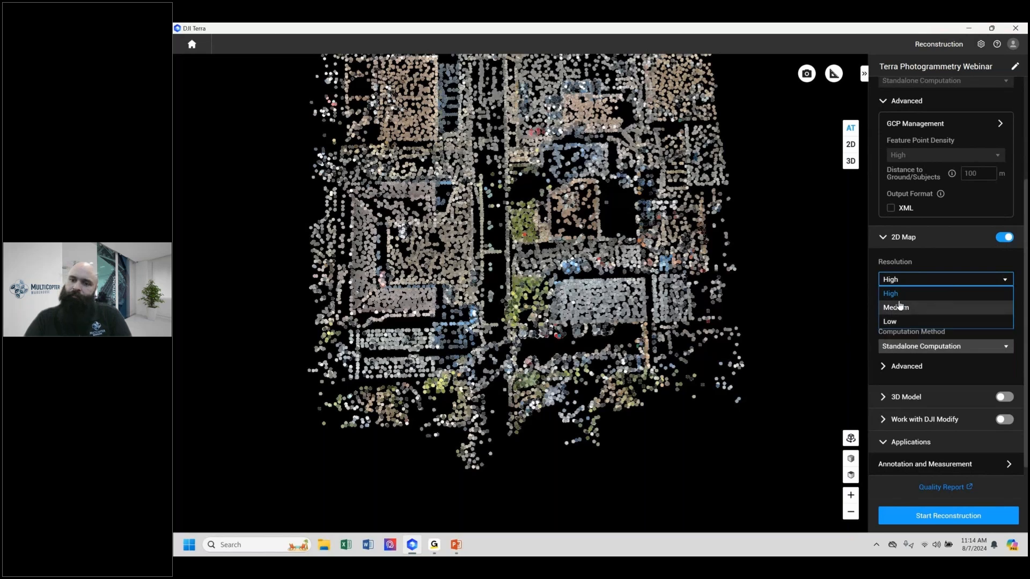
pyautogui.click(902, 300)
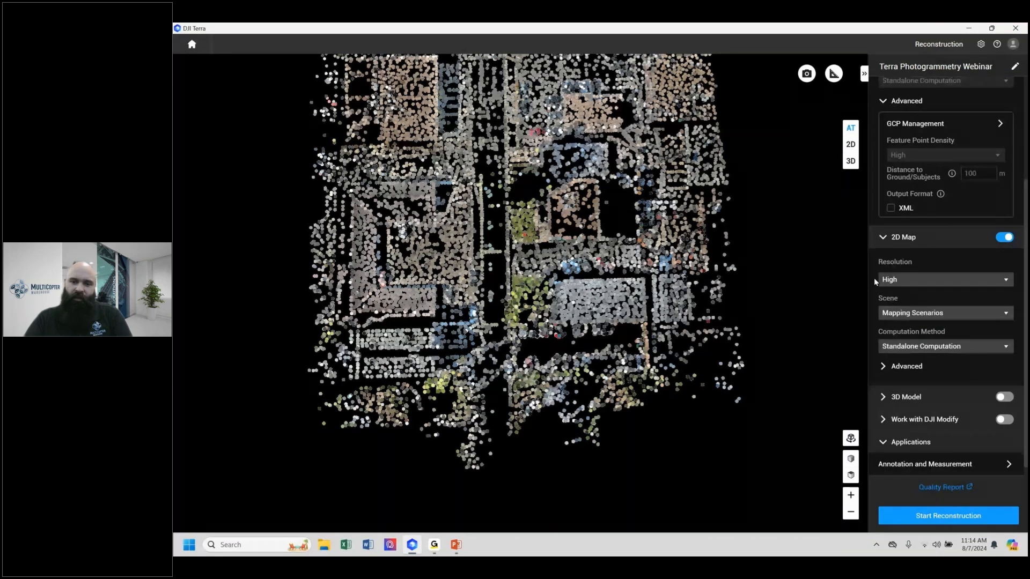
# - Choose Mapping Scenarios as the 2D map's scene and Standalone Computation as its computation method
pyautogui.scroll(-1, 874, 278)
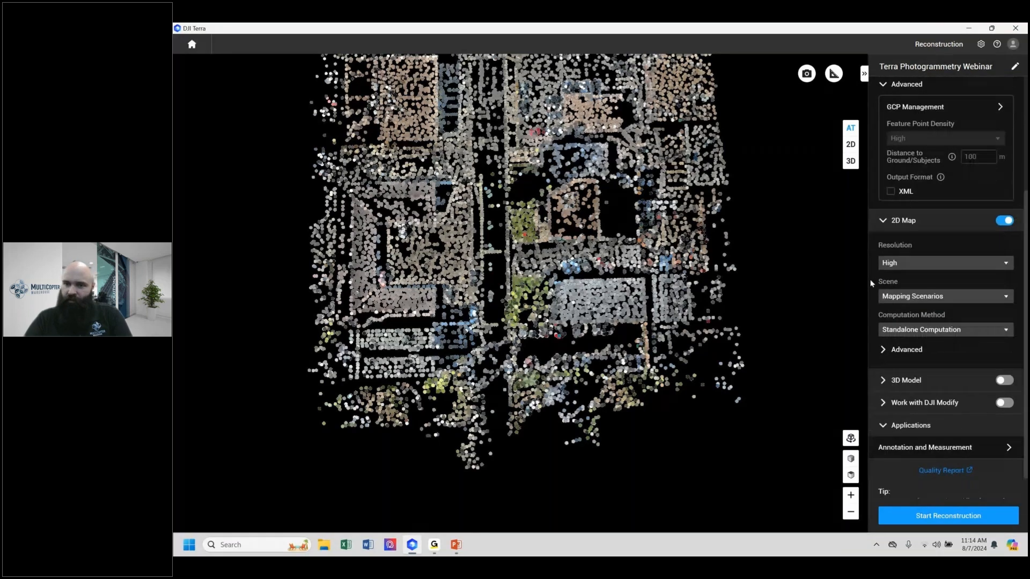
pyautogui.scroll(-1, 871, 283)
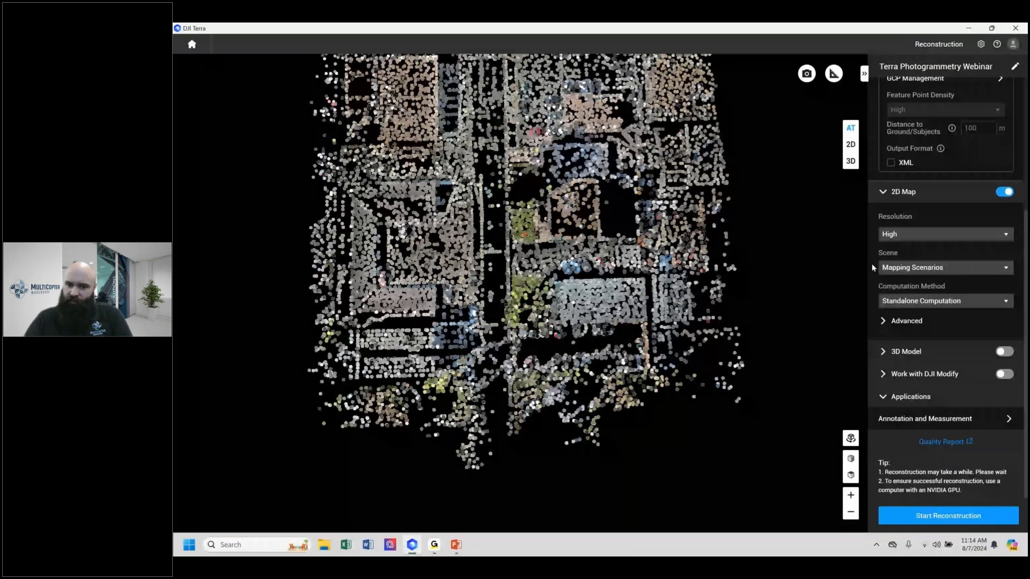
pyautogui.click(907, 267)
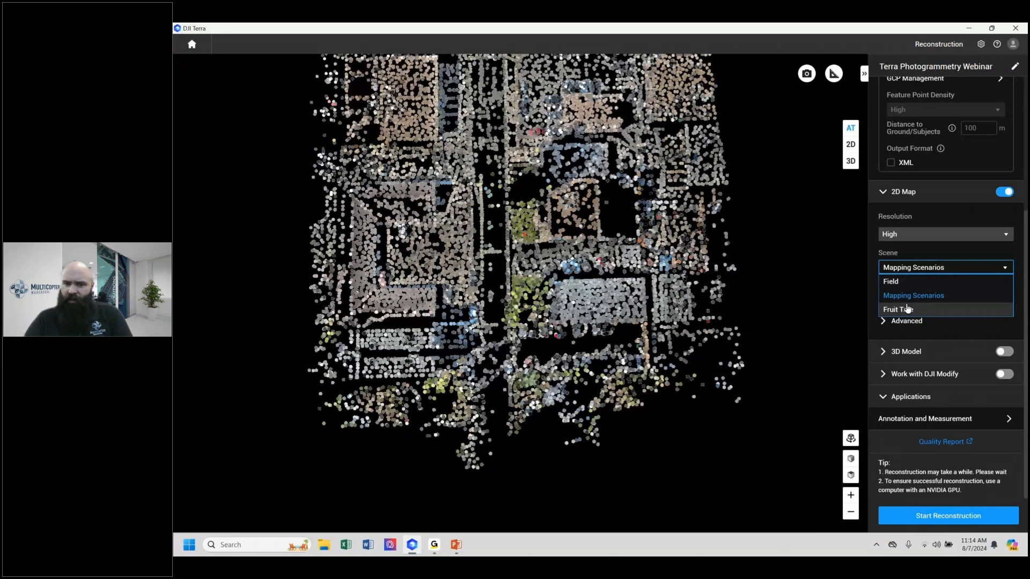
pyautogui.moveTo(900, 314)
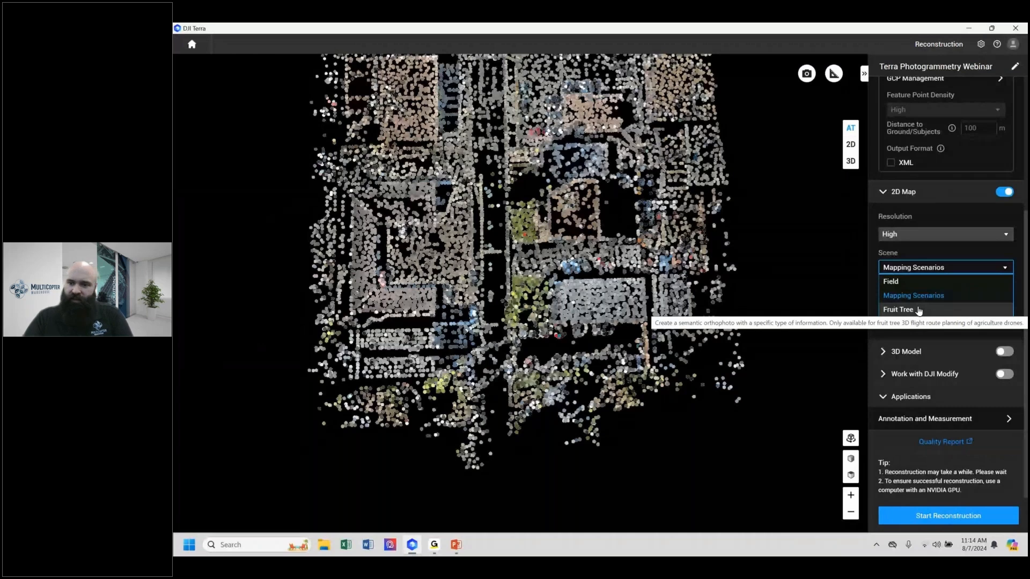
pyautogui.click(914, 296)
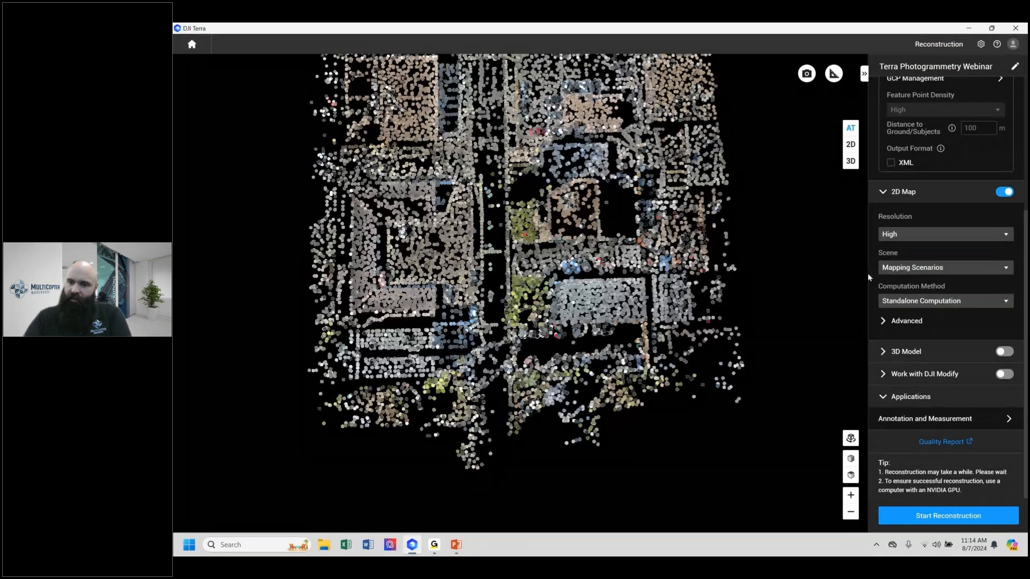
pyautogui.click(954, 302)
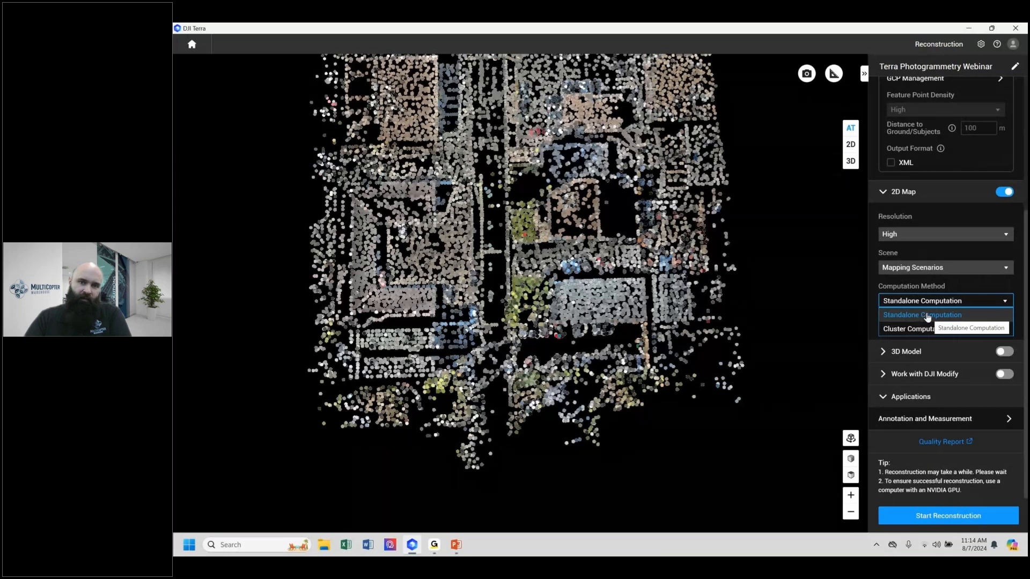
pyautogui.click(883, 315)
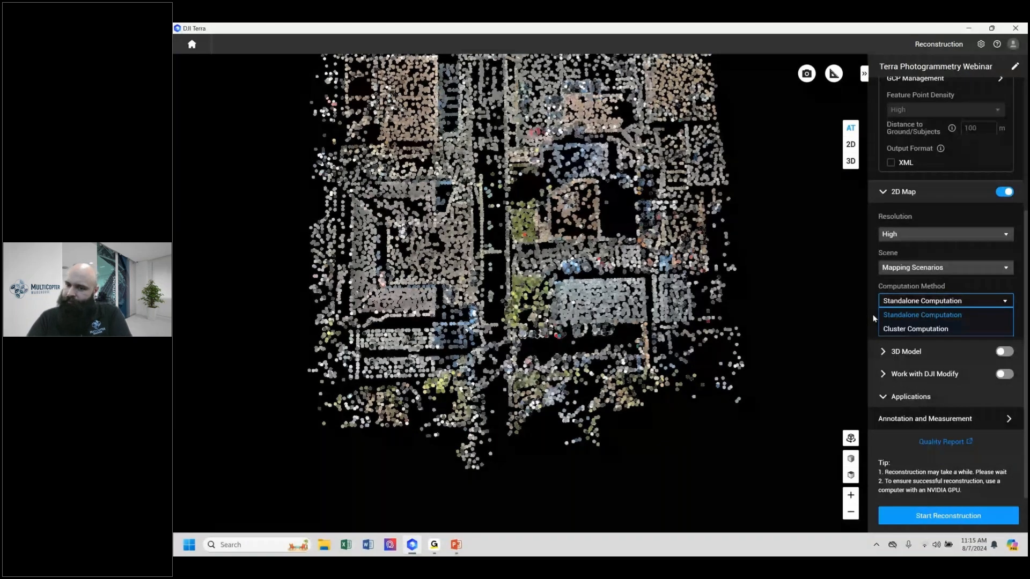
pyautogui.click(914, 316)
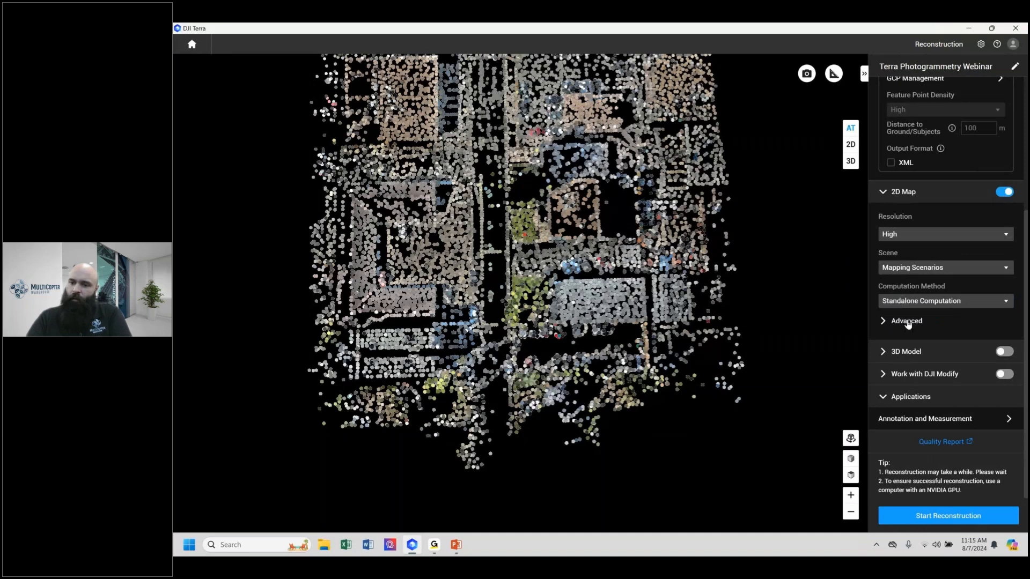
# - Review the 2D map's advanced settings, including the Map Grid description, and enable Map Grid
pyautogui.click(907, 321)
pyautogui.scroll(-1, 908, 371)
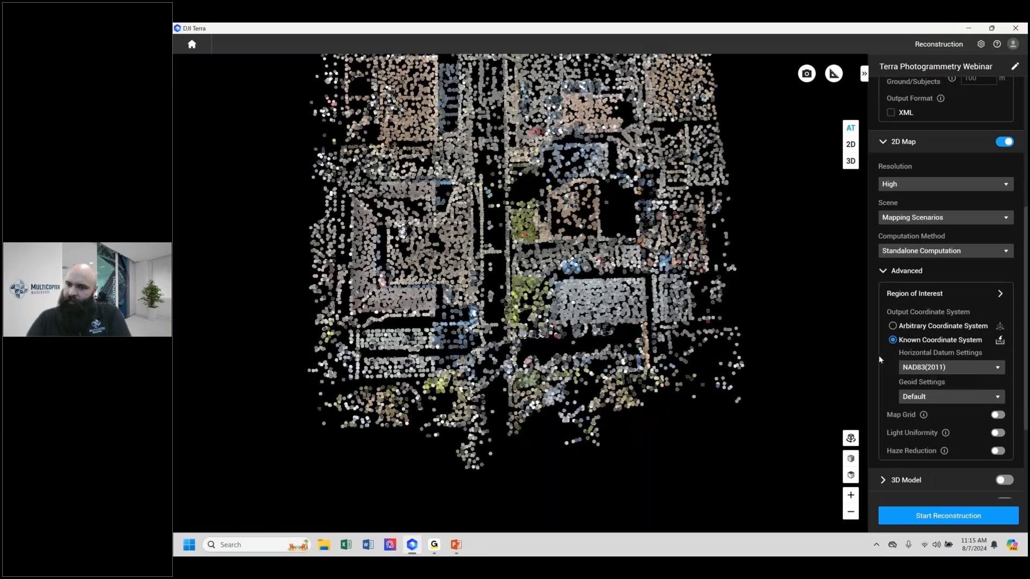
pyautogui.scroll(-1, 905, 406)
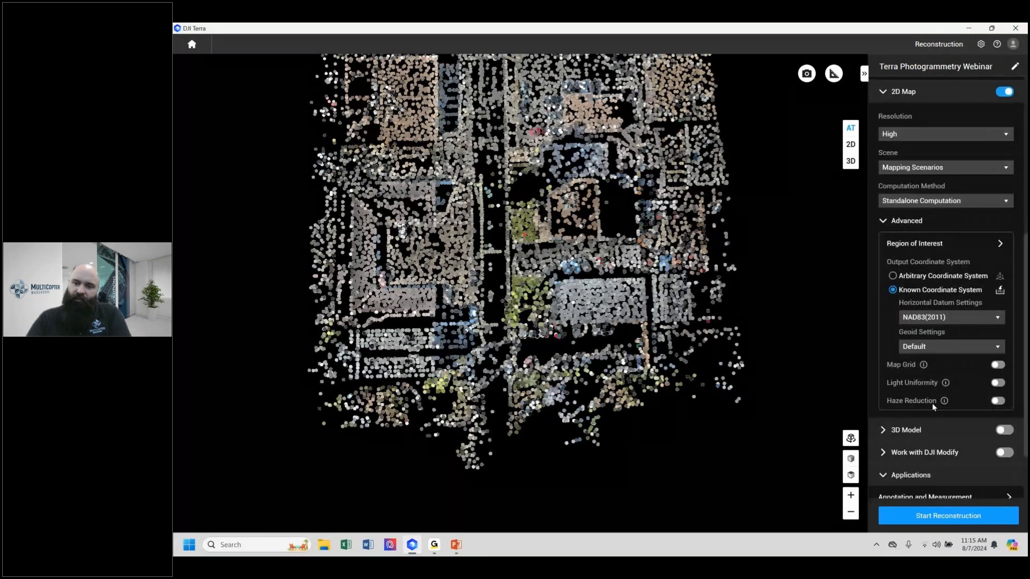
pyautogui.moveTo(946, 403)
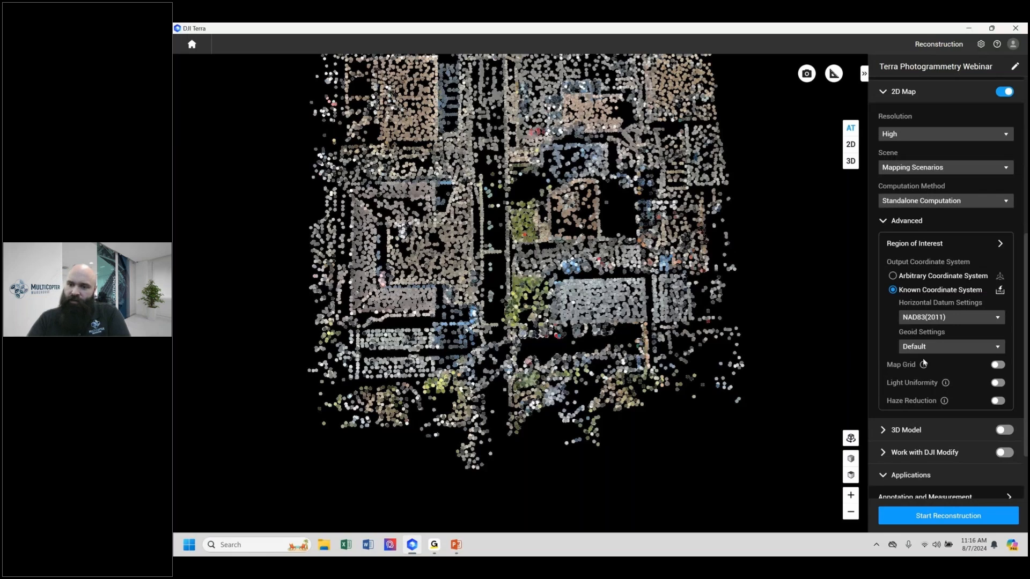
pyautogui.moveTo(924, 366)
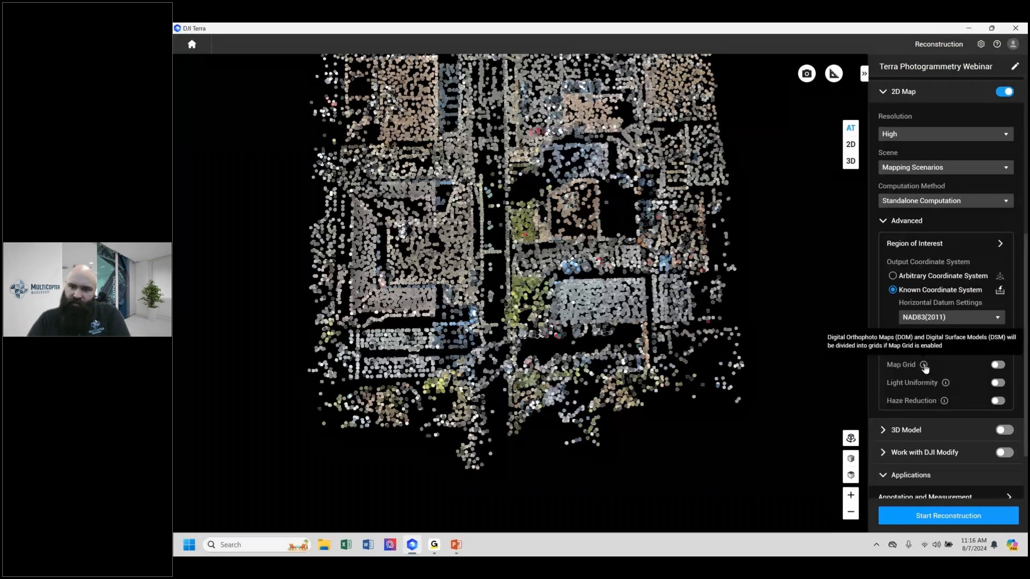
pyautogui.moveTo(945, 384)
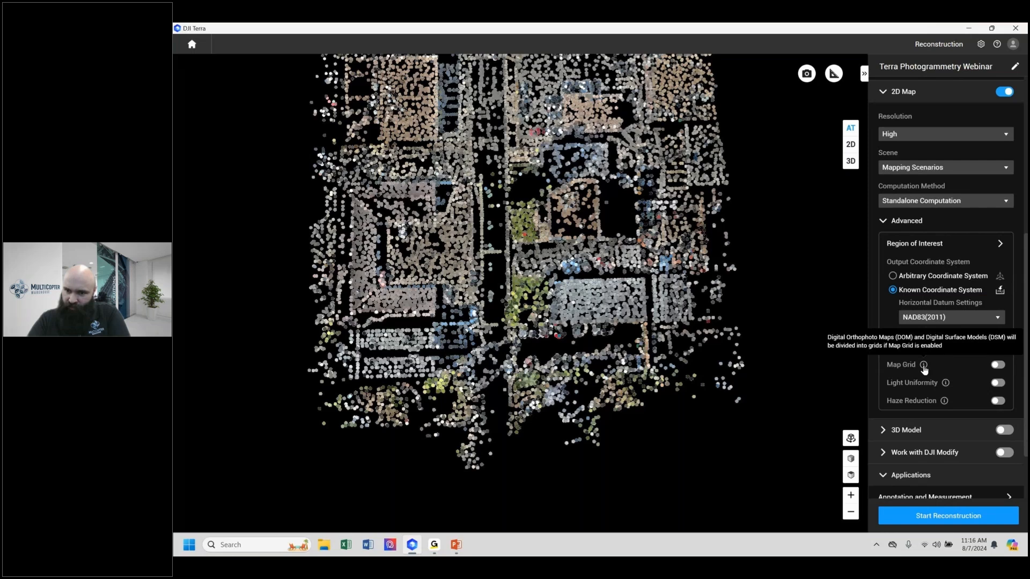
pyautogui.click(998, 364)
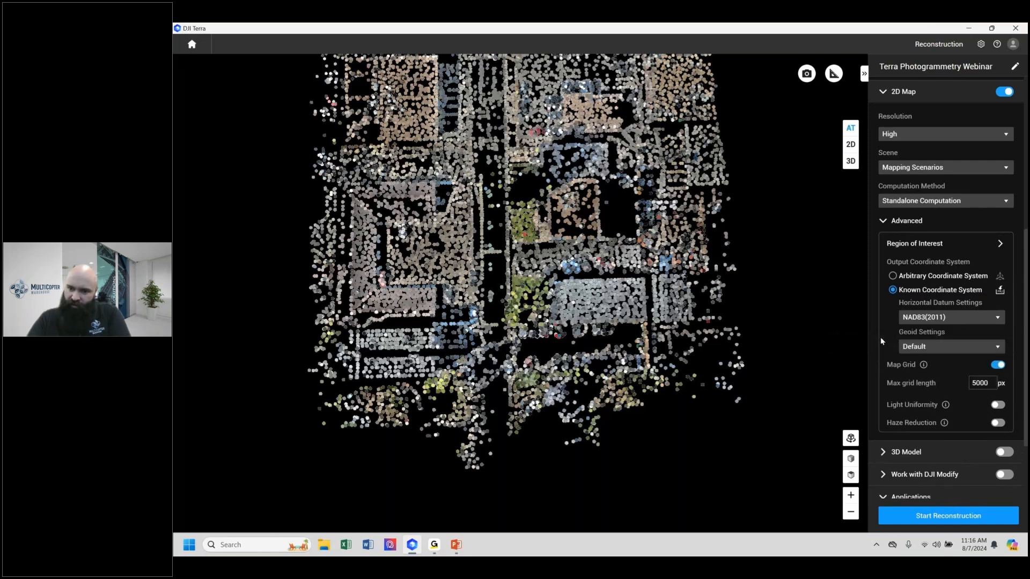
pyautogui.scroll(-2, 883, 338)
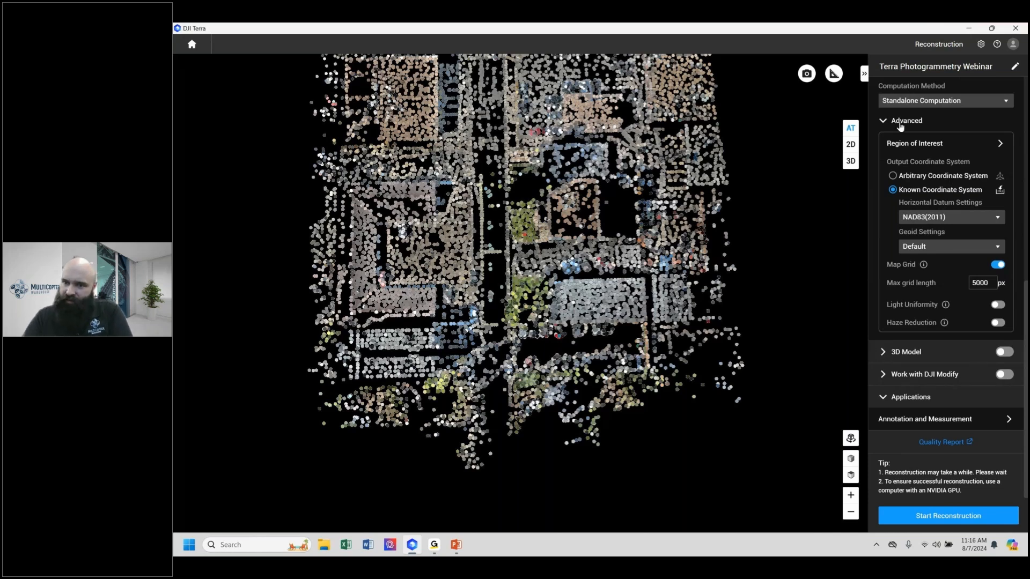
# - Collapse the 2D Map settings and enable the 3D Model reconstruction
pyautogui.scroll(3, 891, 139)
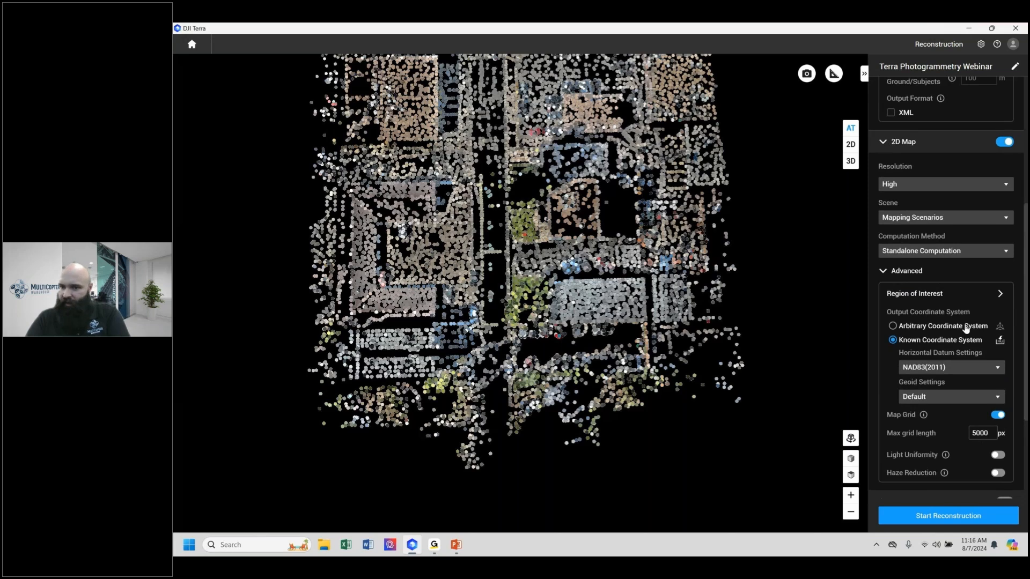
pyautogui.scroll(-2, 901, 204)
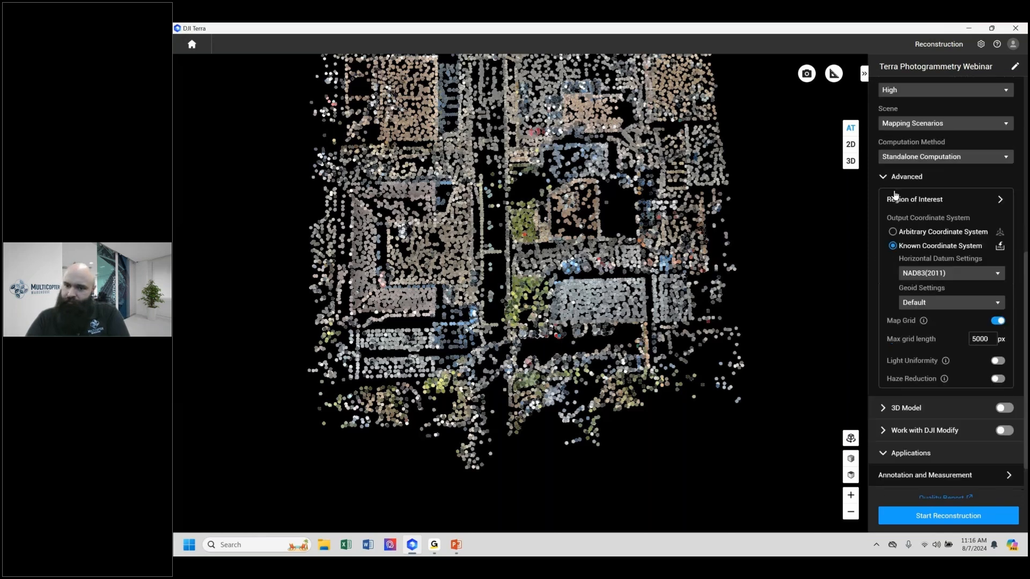
pyautogui.scroll(2, 914, 219)
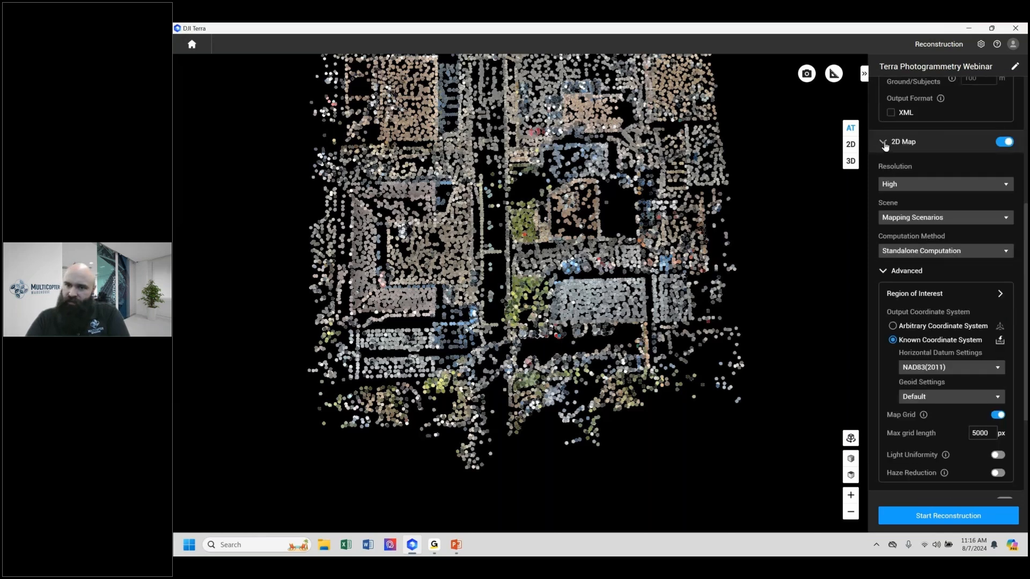
pyautogui.click(885, 143)
pyautogui.scroll(2, 996, 110)
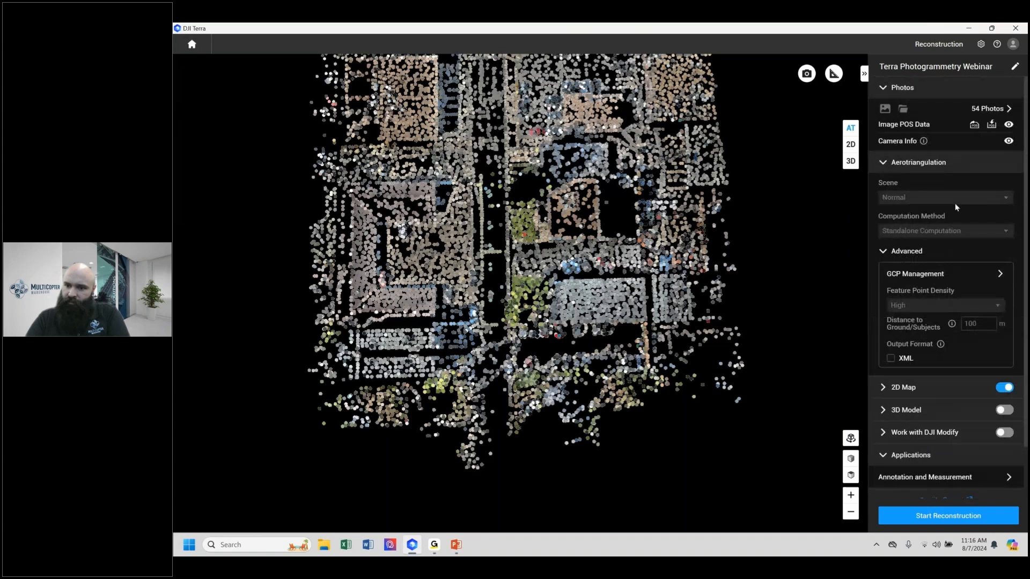
pyautogui.click(1005, 410)
pyautogui.scroll(-1, 954, 399)
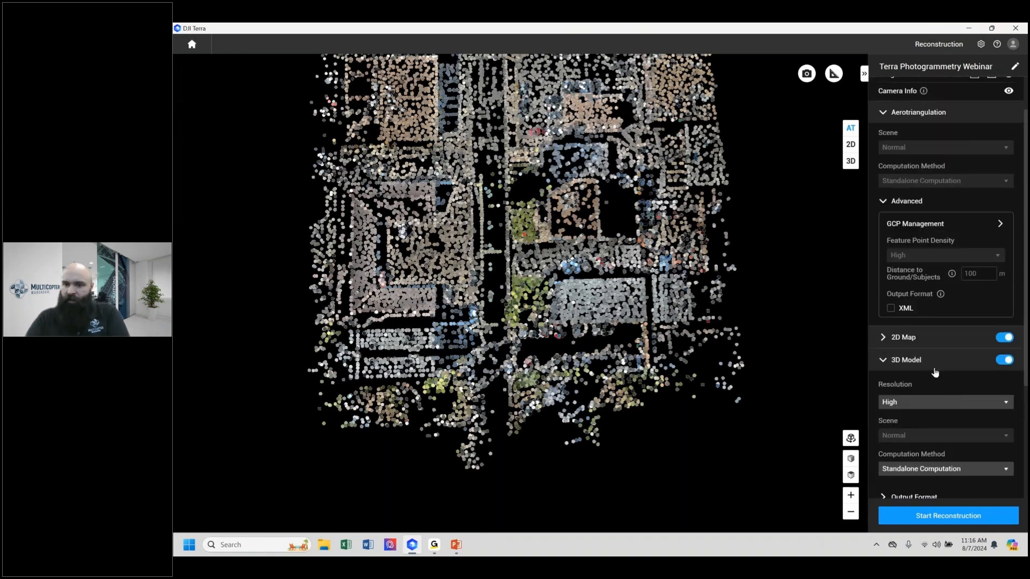
# - Choose Standalone Computation as the 3D model's computation method
pyautogui.scroll(-1, 933, 370)
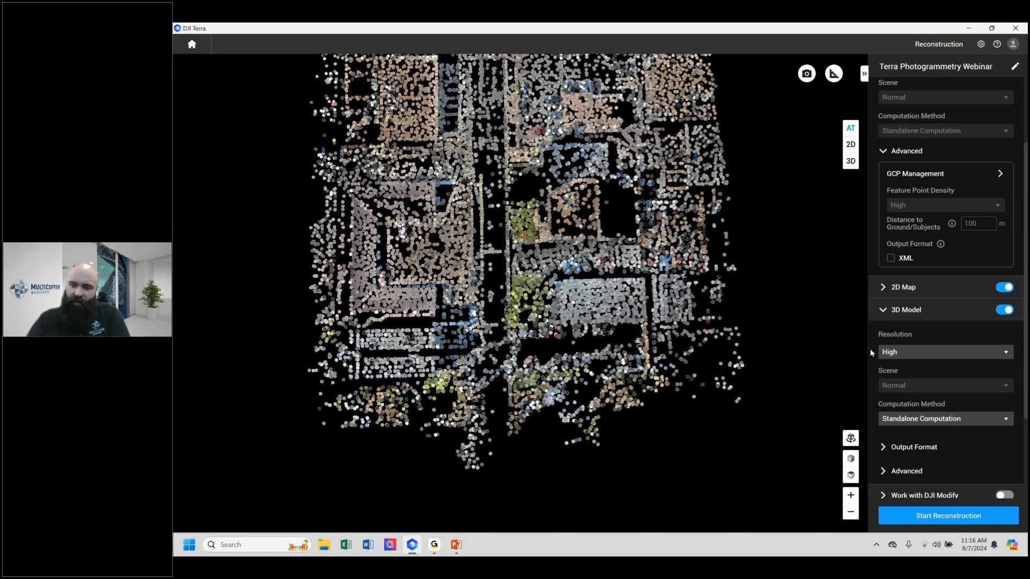
pyautogui.scroll(-1, 872, 359)
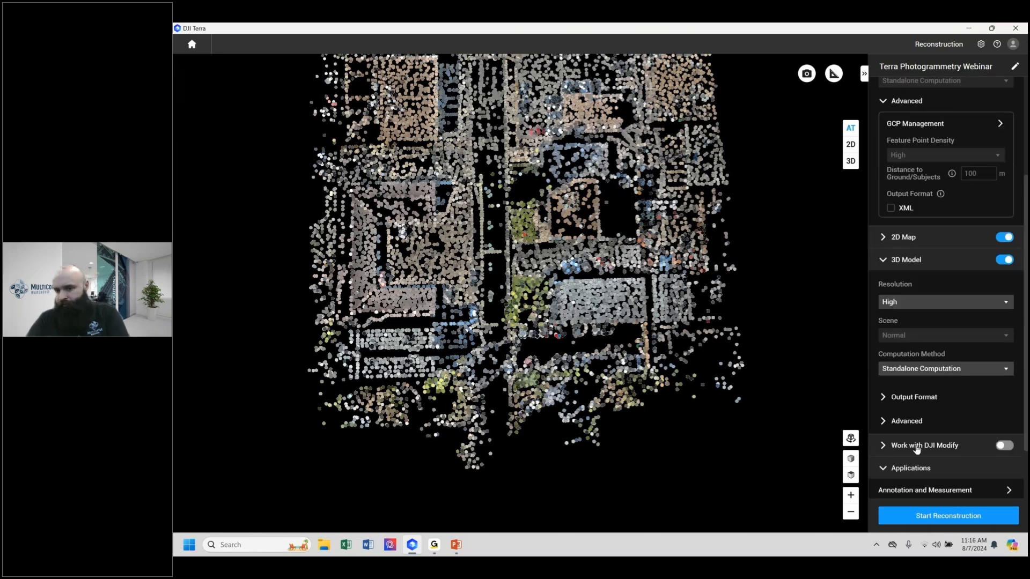
pyautogui.click(929, 375)
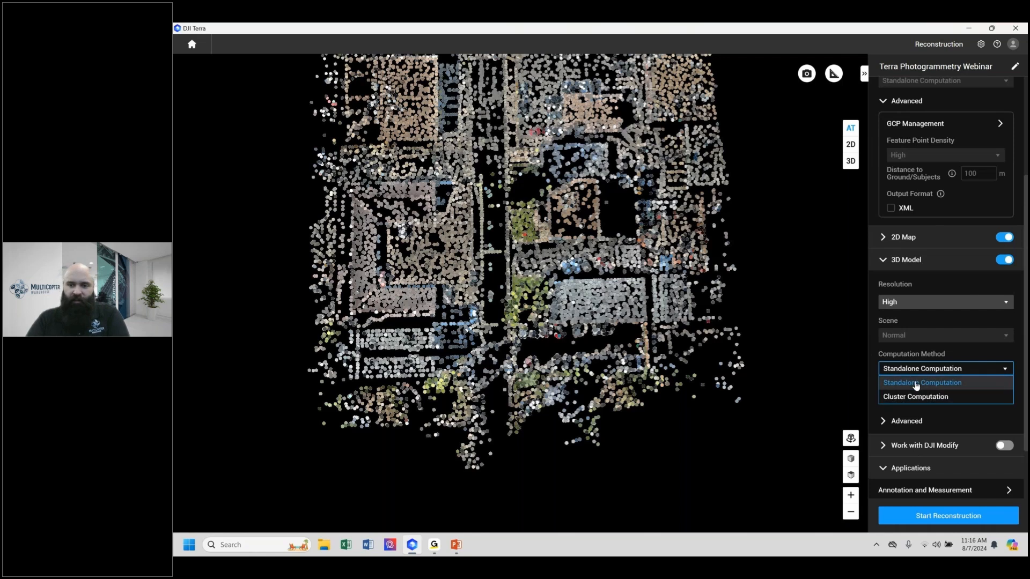
pyautogui.click(918, 382)
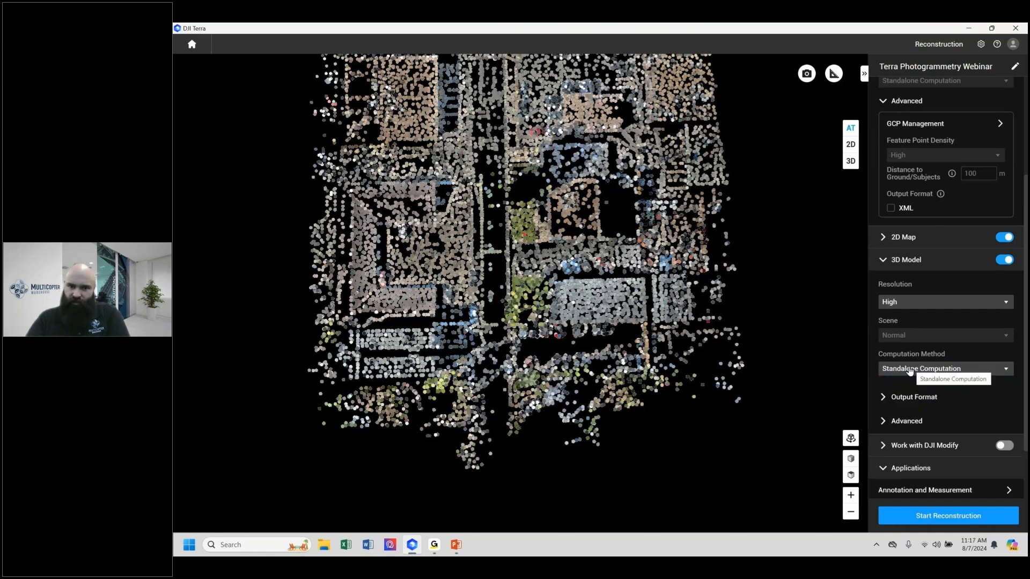
# - Expand the 3D model's output formats, enable Point Cloud output and add the LAS format to it
pyautogui.click(918, 397)
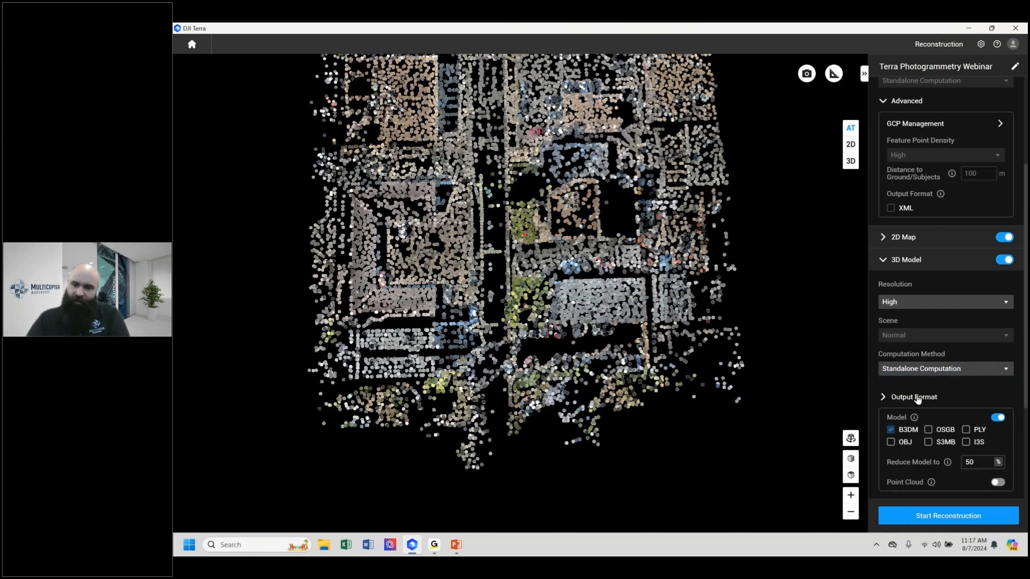
pyautogui.scroll(-1, 919, 399)
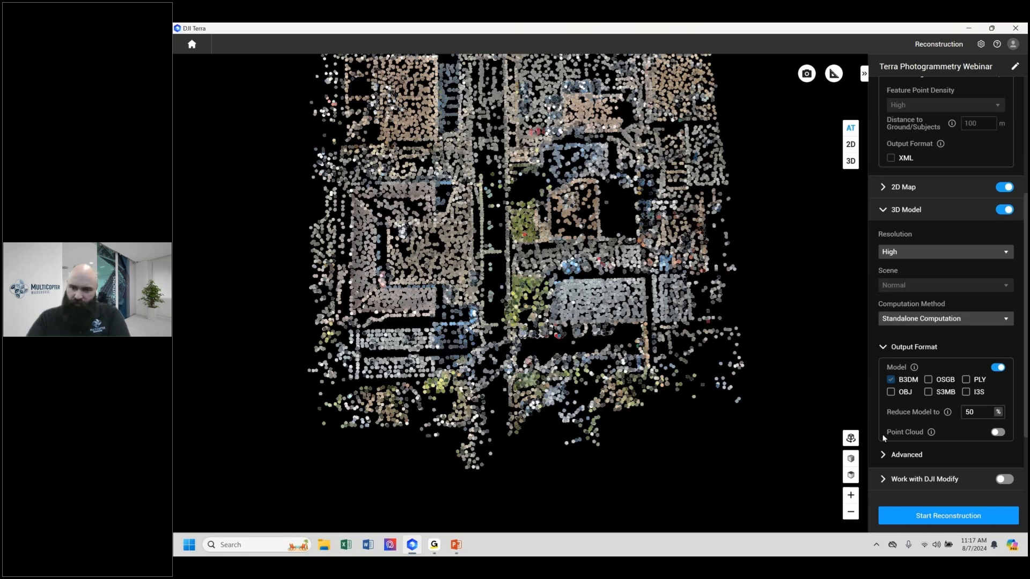
pyautogui.click(999, 433)
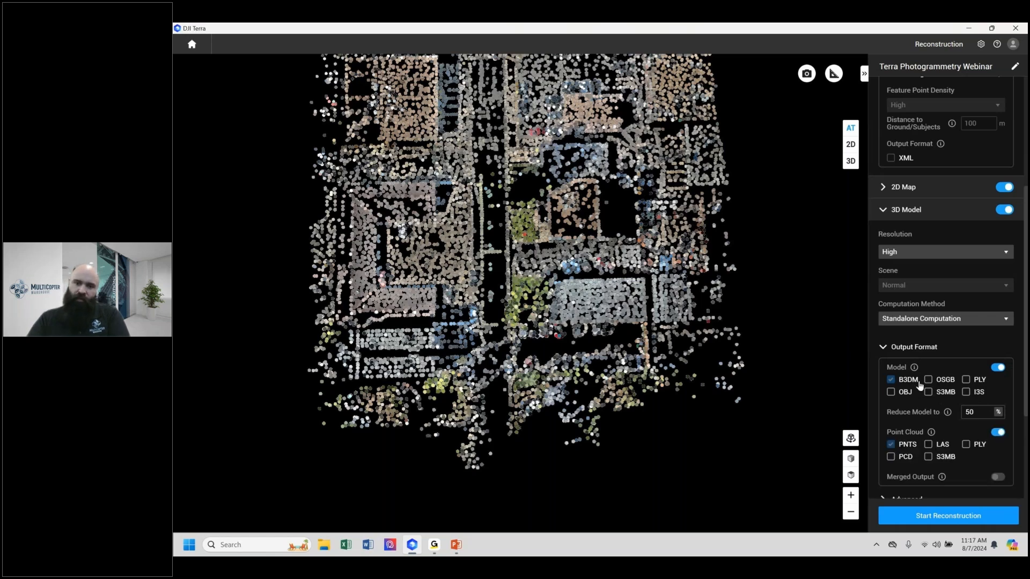
pyautogui.moveTo(646, 272); pyautogui.dragTo(647, 325)
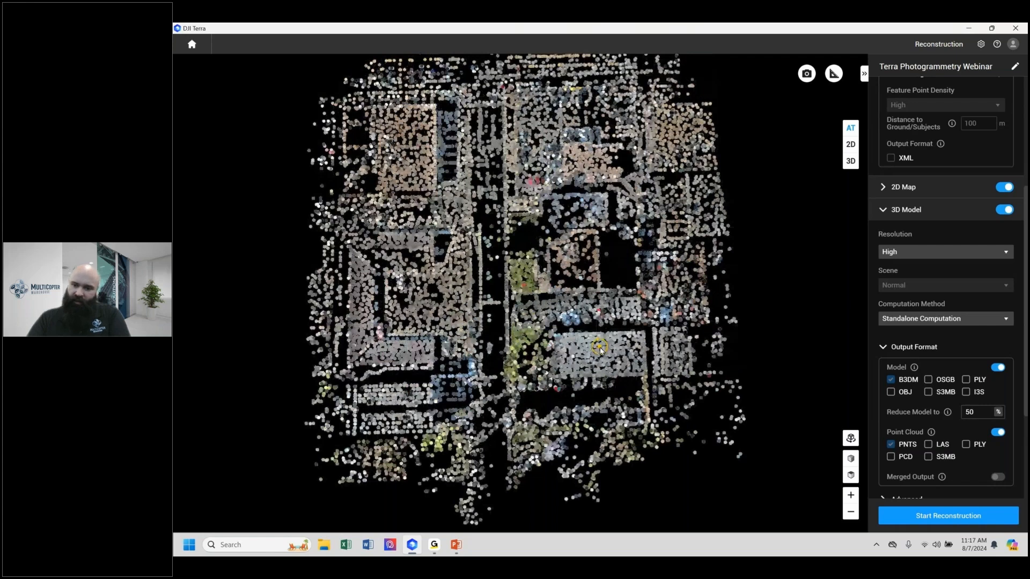
pyautogui.moveTo(599, 349); pyautogui.dragTo(600, 322, button='right')
pyautogui.moveTo(932, 433)
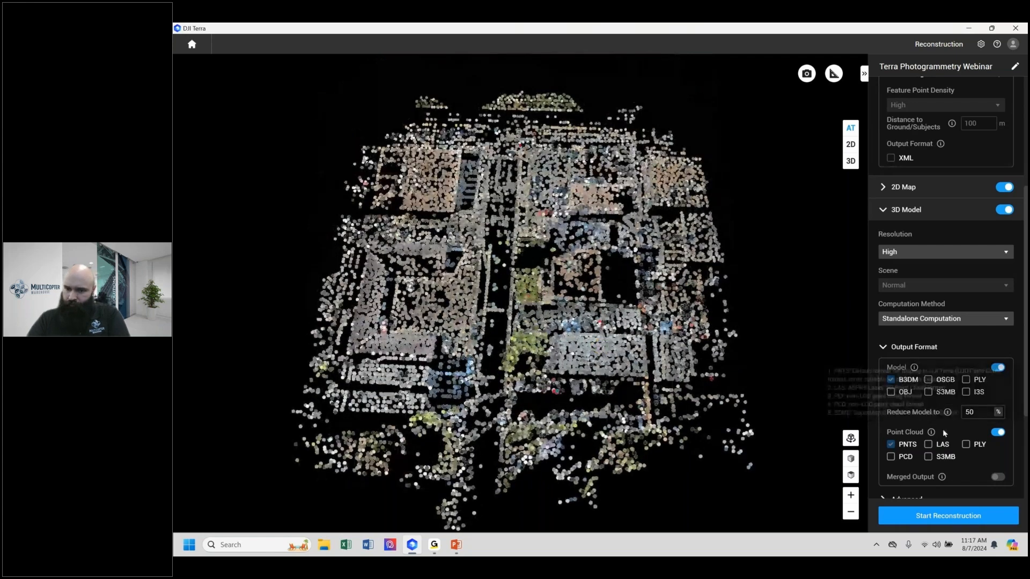
pyautogui.scroll(-1, 936, 419)
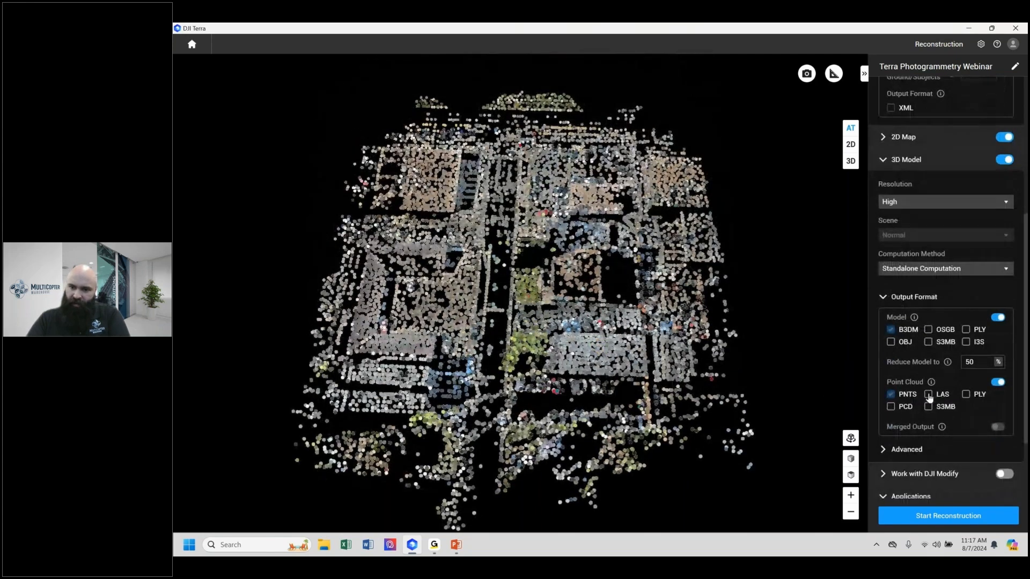
pyautogui.click(929, 395)
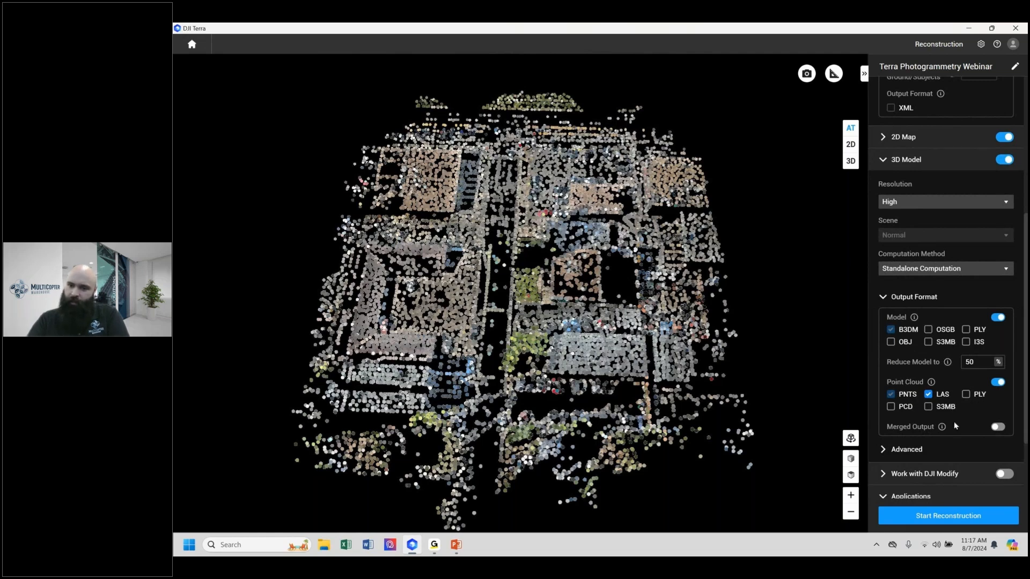
# - Expand the 3D model's advanced settings and enable Refine Water Surface
pyautogui.scroll(-1, 954, 422)
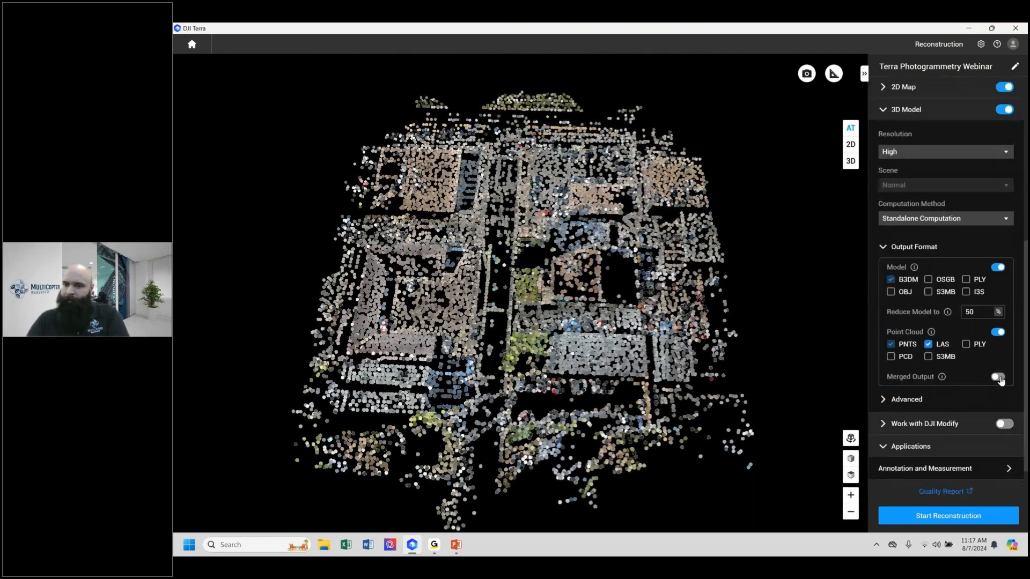
pyautogui.click(884, 402)
pyautogui.scroll(-3, 885, 402)
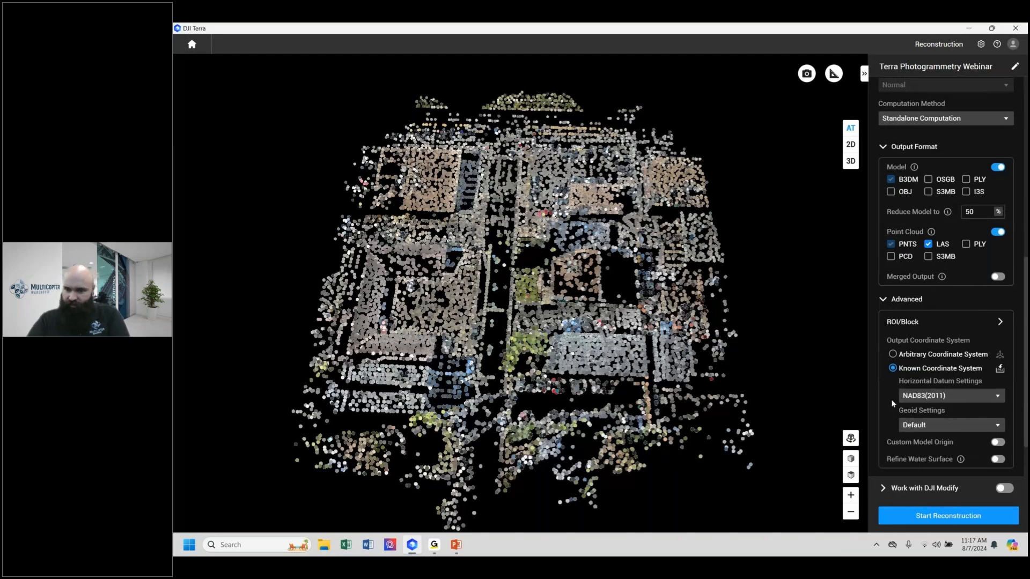
pyautogui.scroll(-2, 879, 398)
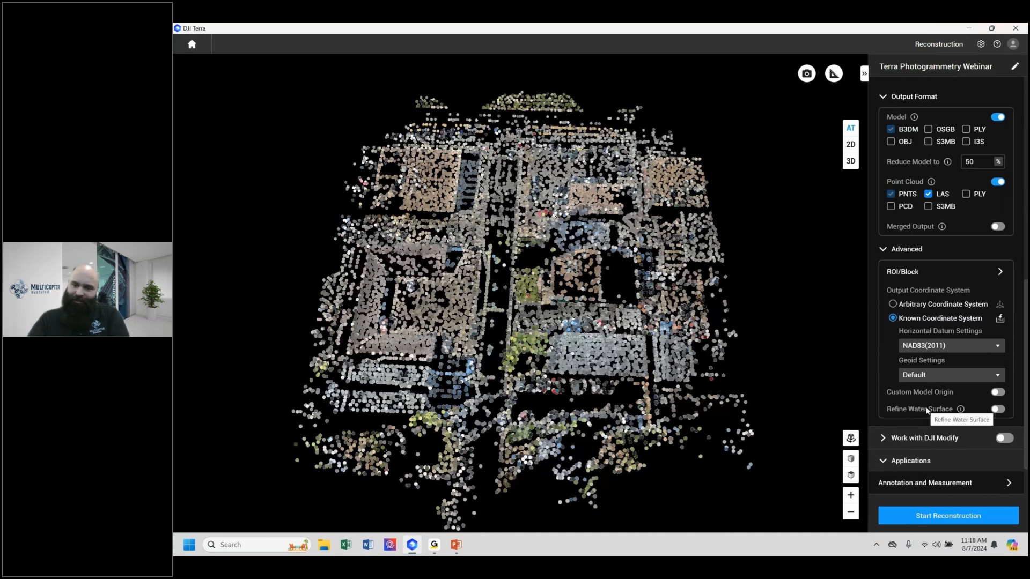
pyautogui.click(997, 411)
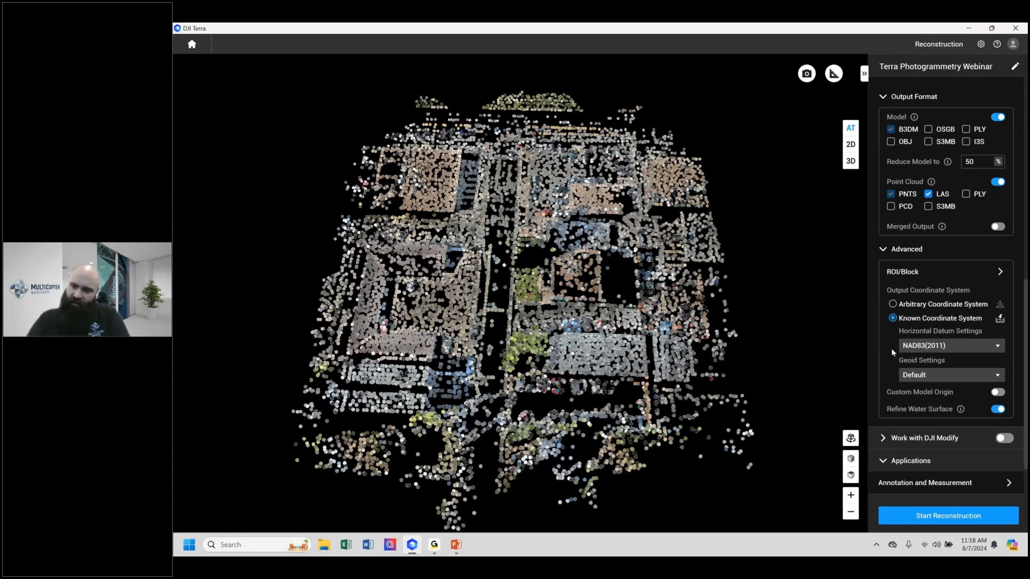
# - Enable Work with DJI Modify and review the 3D model's output formats and settings
pyautogui.click(886, 439)
pyautogui.scroll(-3, 890, 420)
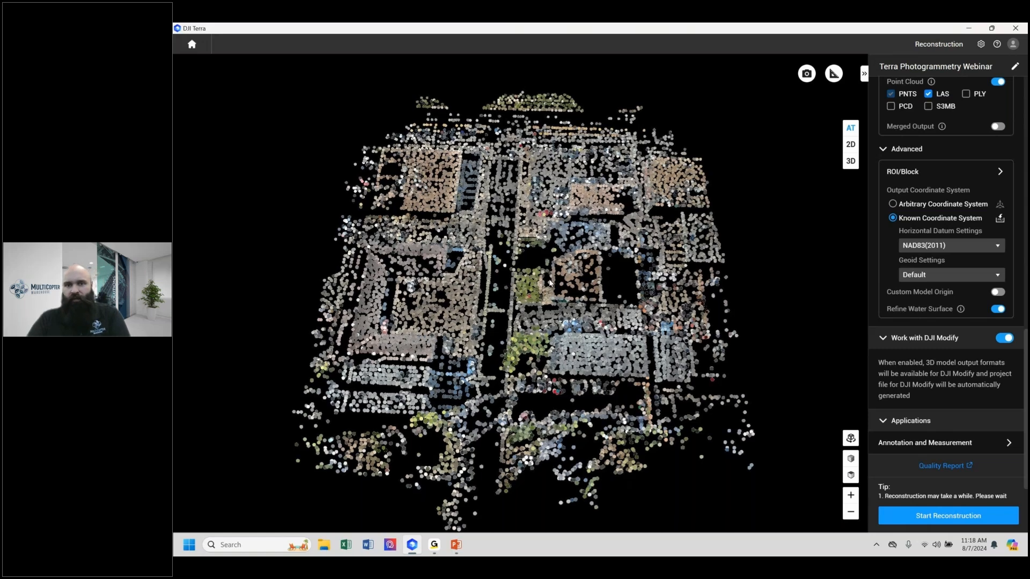
pyautogui.moveTo(550, 283); pyautogui.dragTo(566, 276)
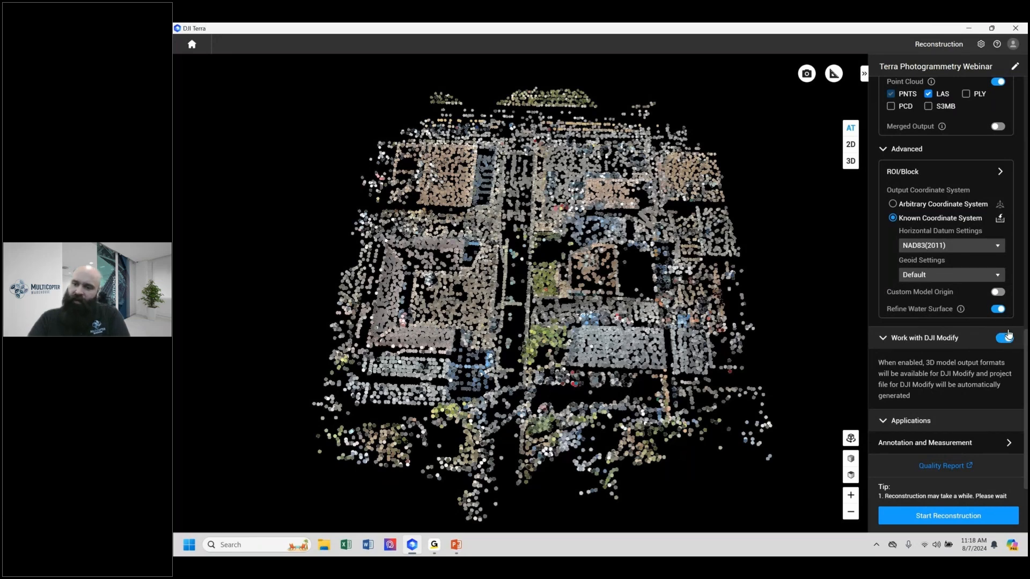
pyautogui.scroll(-1, 1009, 339)
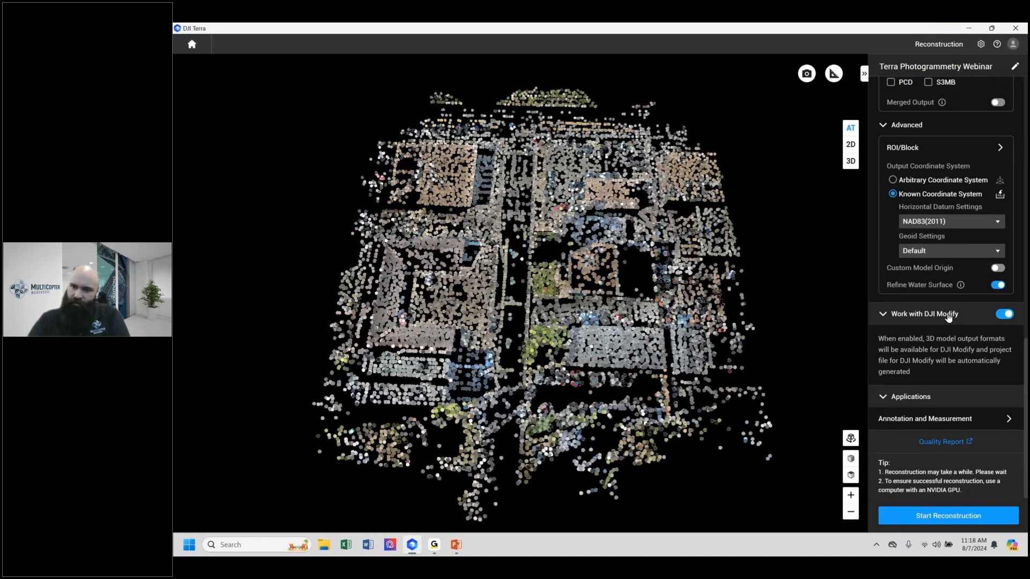
pyautogui.scroll(2, 935, 292)
pyautogui.scroll(8, 932, 218)
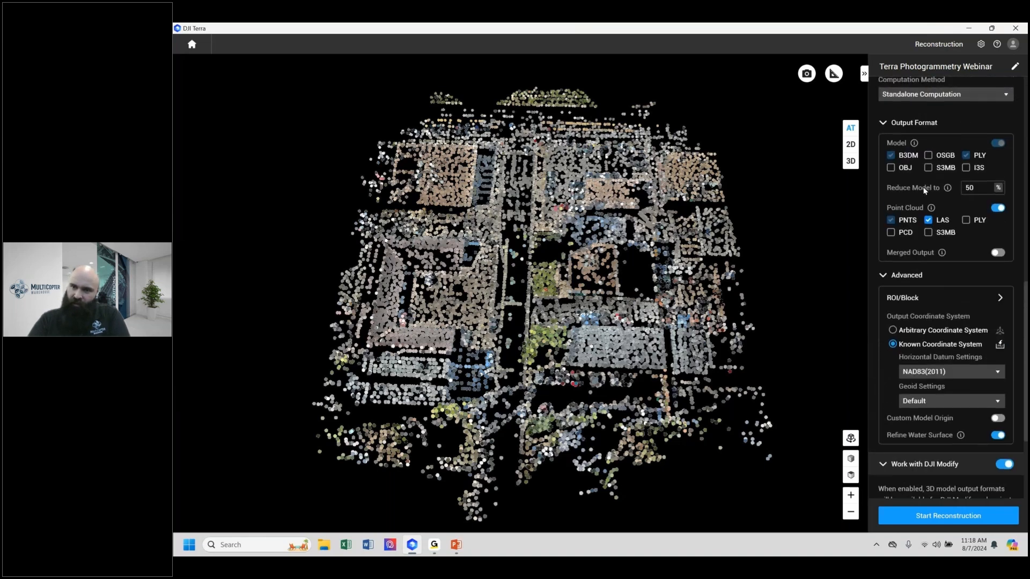
pyautogui.scroll(2, 908, 142)
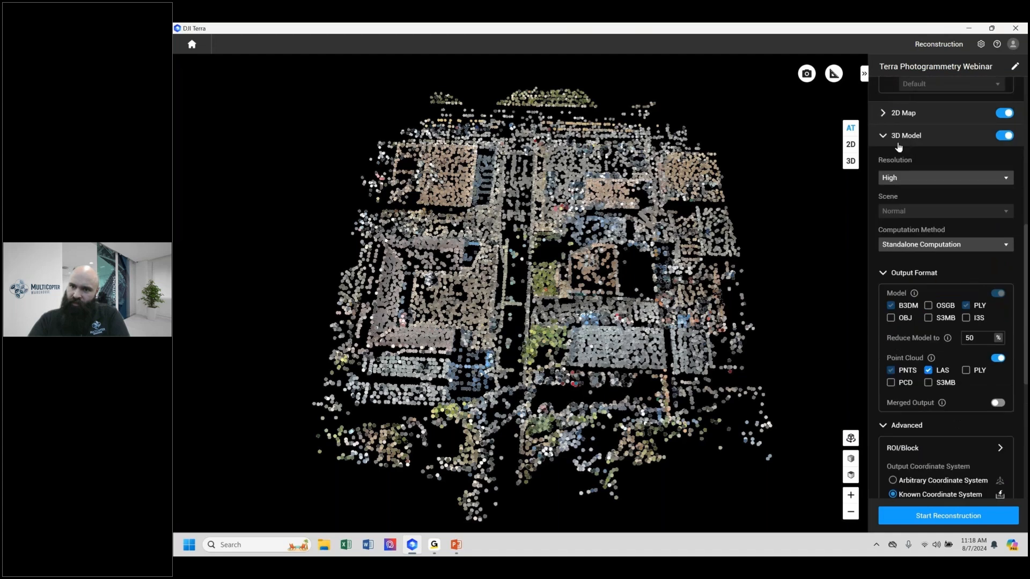
# - Collapse the 3D Model settings and start the reconstruction, accepting the parameters checklist
pyautogui.click(886, 139)
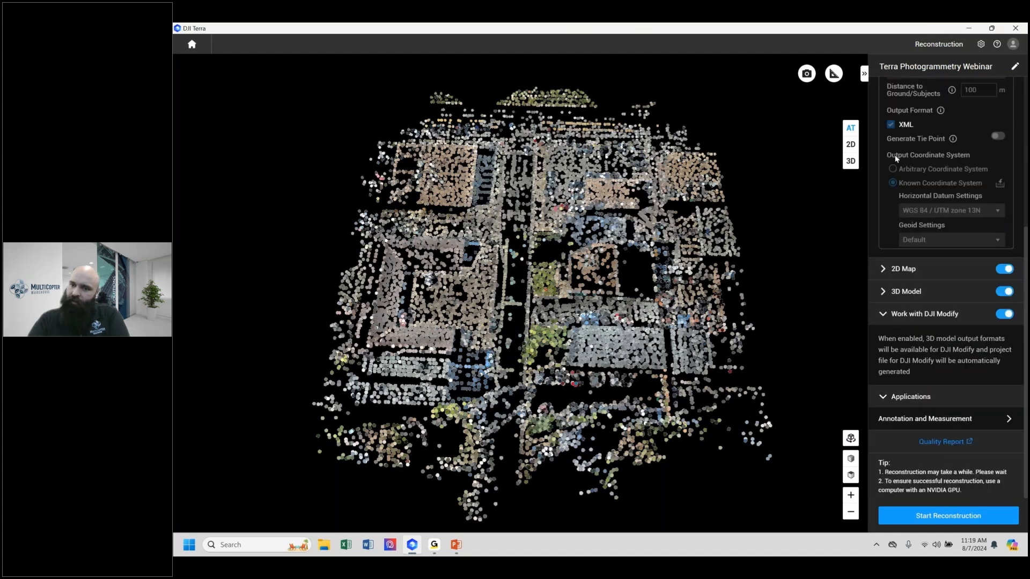
pyautogui.click(937, 517)
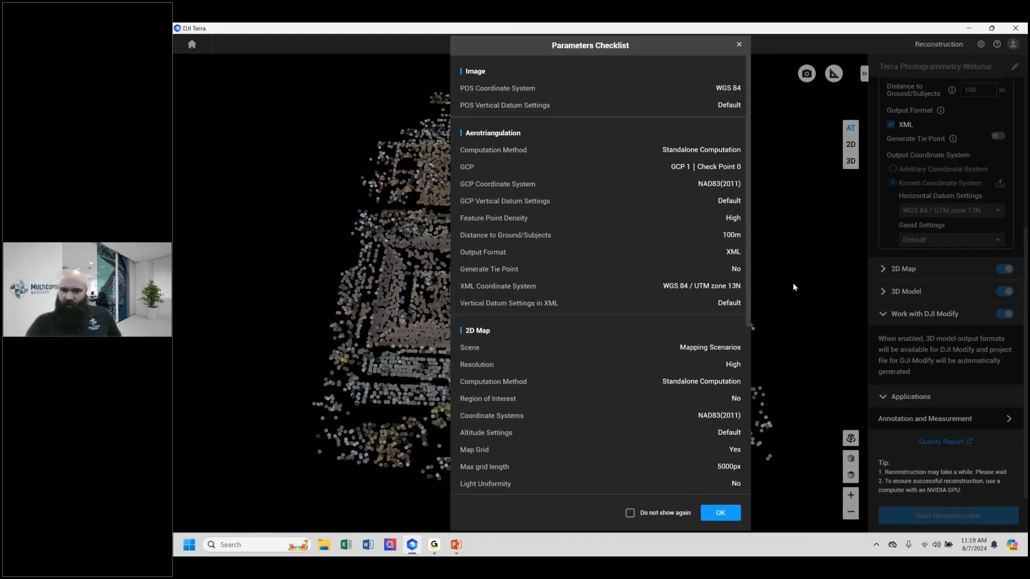
pyautogui.click(726, 515)
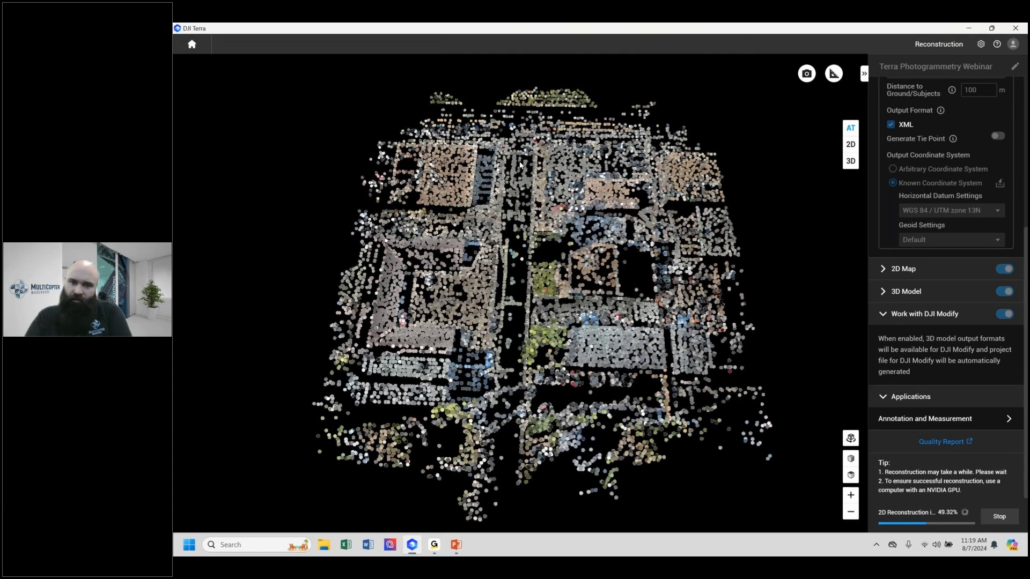
# - Stop the running reconstruction of the Terra Photogrammetry Webinar mission
pyautogui.moveTo(521, 165); pyautogui.dragTo(532, 210)
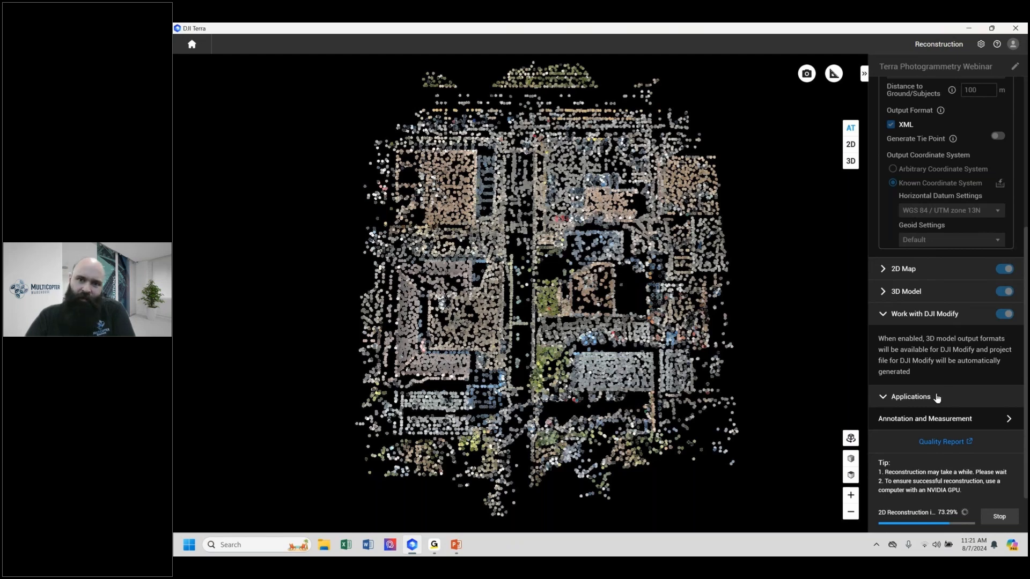
pyautogui.click(995, 518)
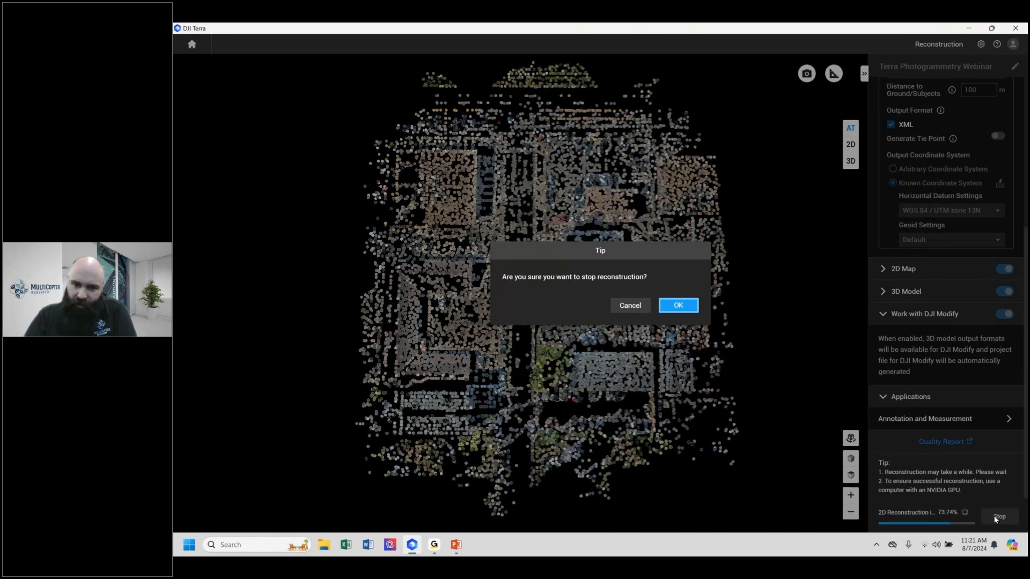
pyautogui.click(679, 305)
pyautogui.click(676, 304)
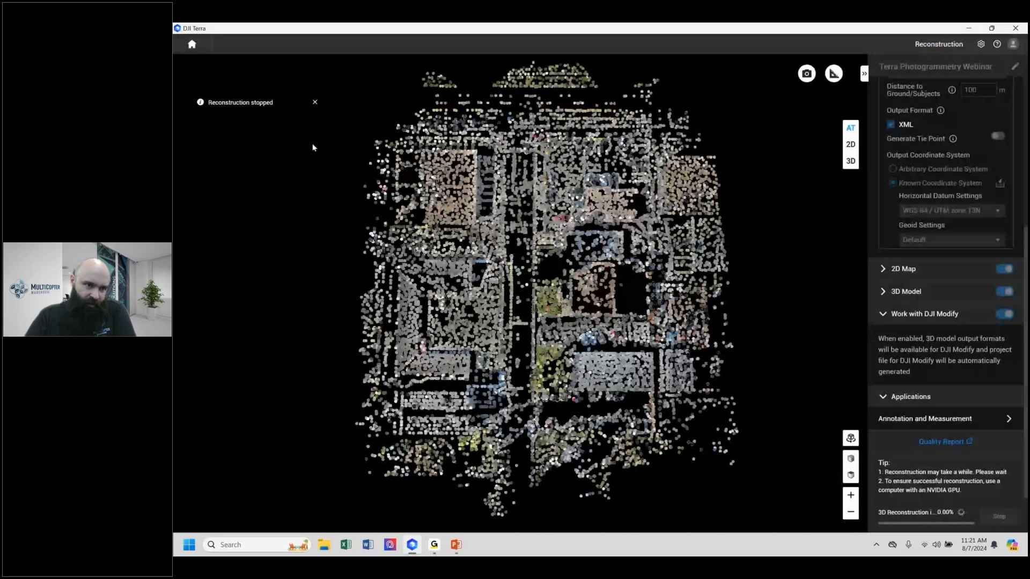
# - Return to the mission list, open the reconstructed DJI Terra Photogrammetry Webinar mission and inspect its aerotriangulation point cloud
pyautogui.click(192, 44)
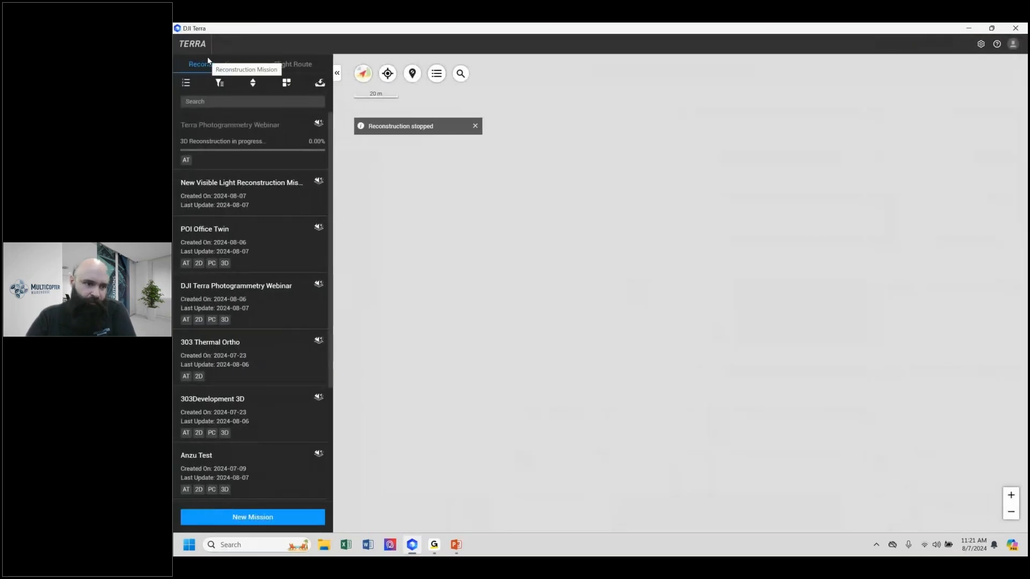
pyautogui.click(286, 310)
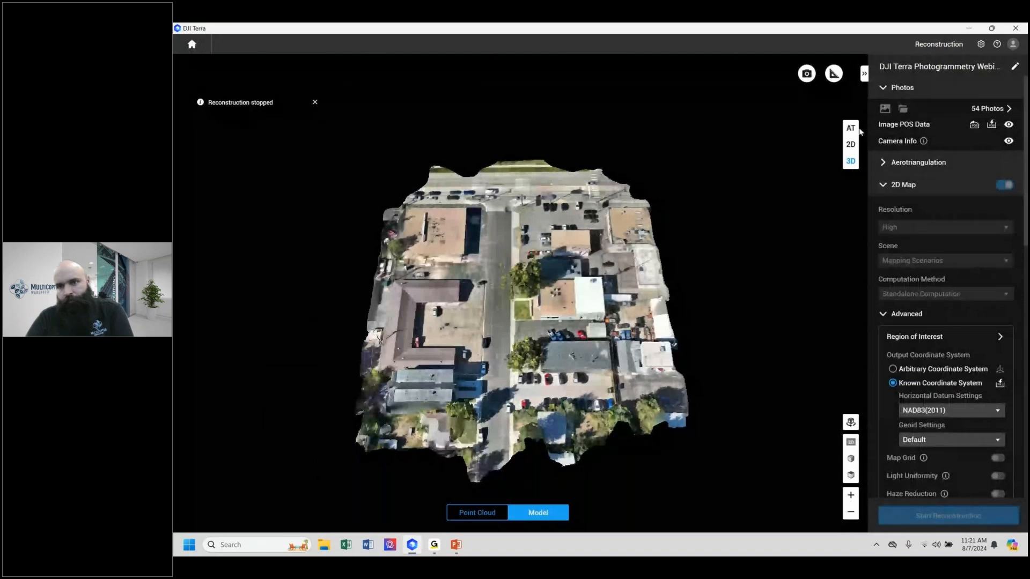
pyautogui.click(851, 128)
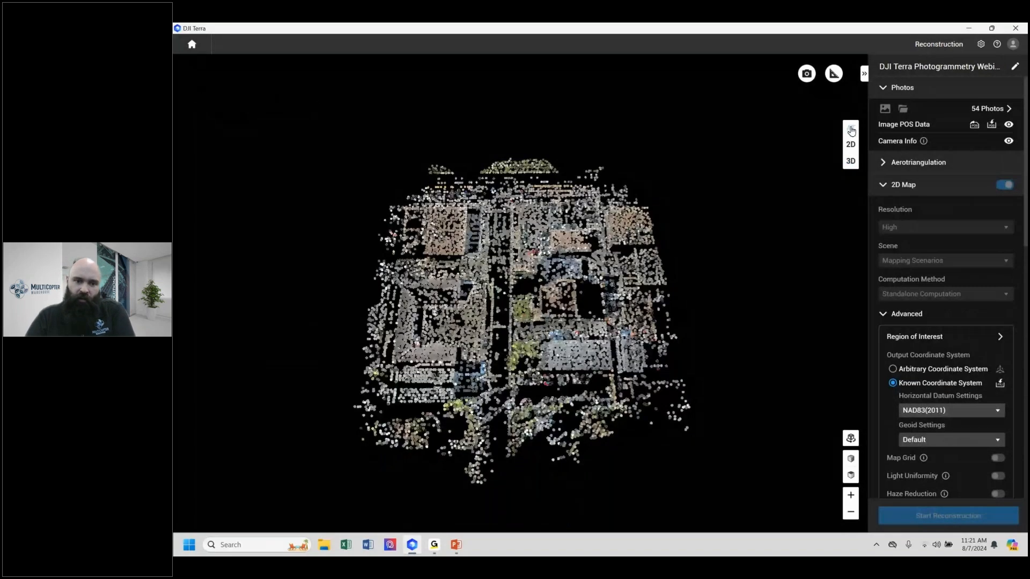
pyautogui.moveTo(648, 257); pyautogui.dragTo(651, 313)
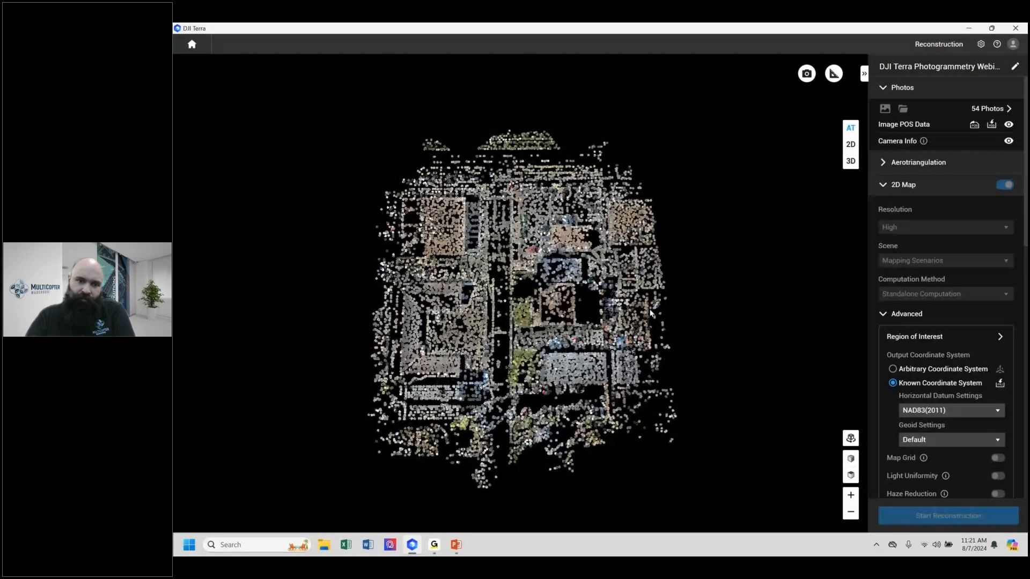
# - Switch from the aerotriangulation result to the 2D map, hide the photo positions, and inspect the orthomosaic up close
pyautogui.moveTo(463, 337)
pyautogui.mouseDown()
pyautogui.moveTo(501, 328)
pyautogui.moveTo(468, 336)
pyautogui.mouseUp()
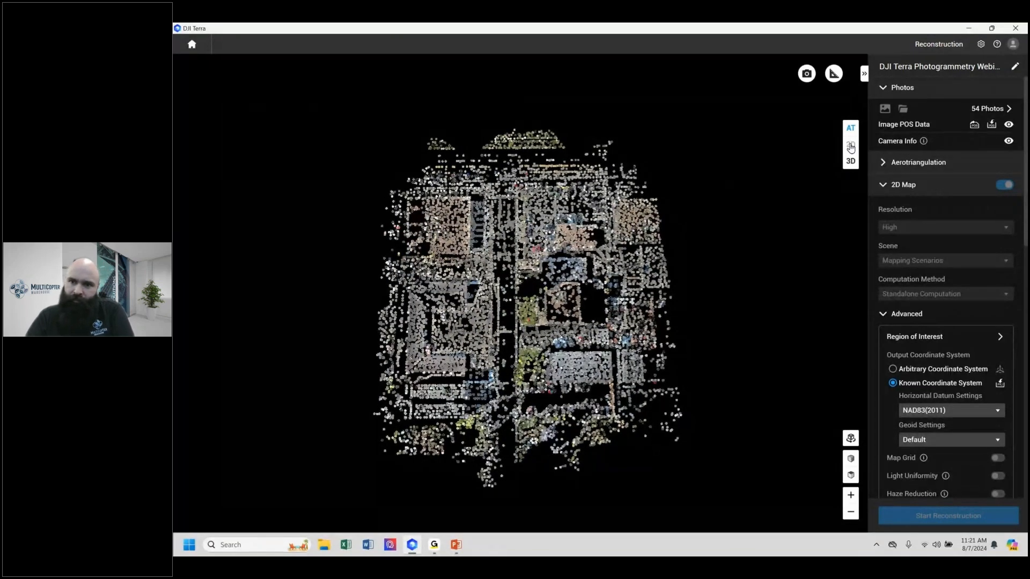
pyautogui.click(851, 146)
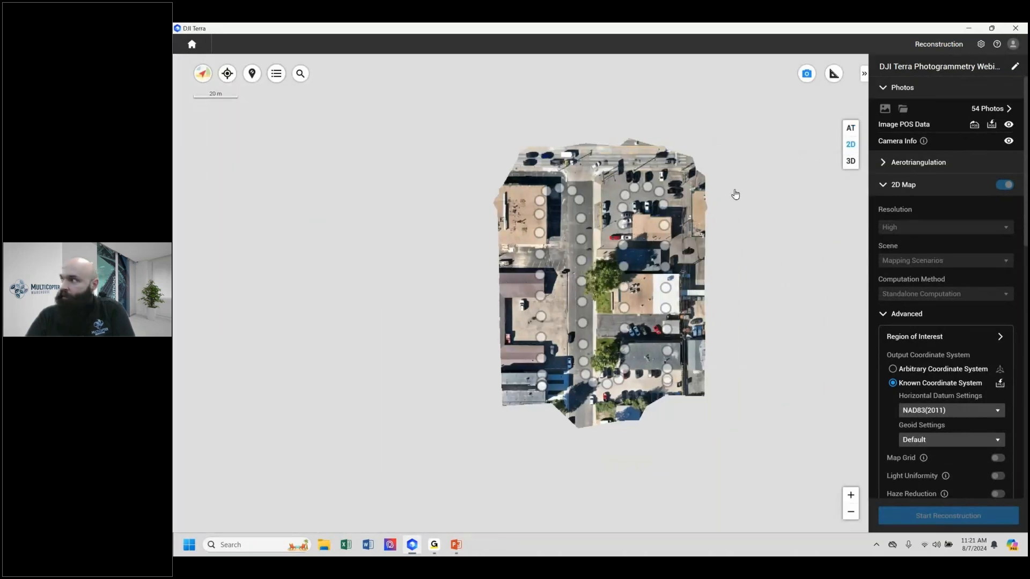
pyautogui.moveTo(669, 311); pyautogui.dragTo(648, 318)
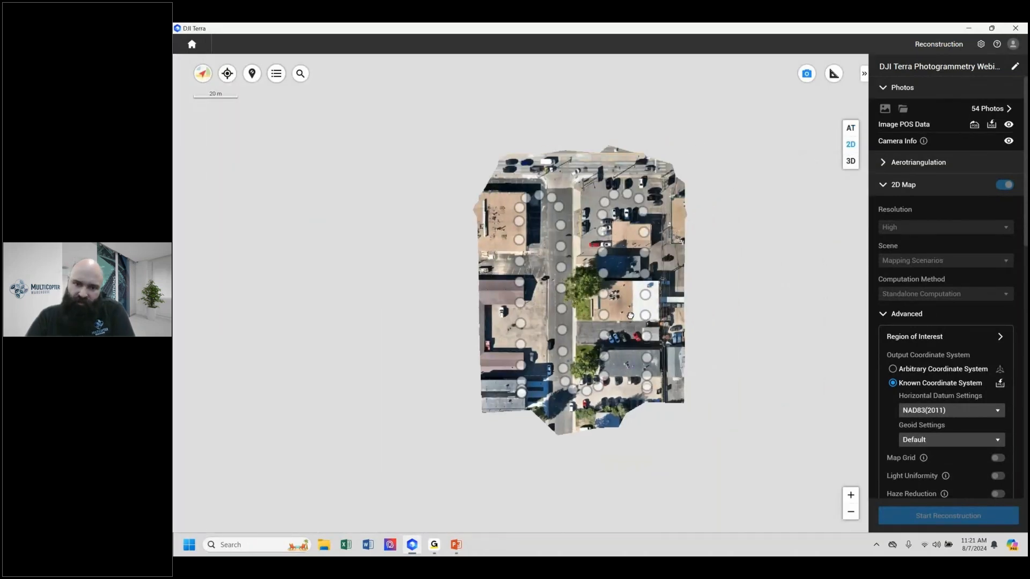
pyautogui.scroll(2, 585, 280)
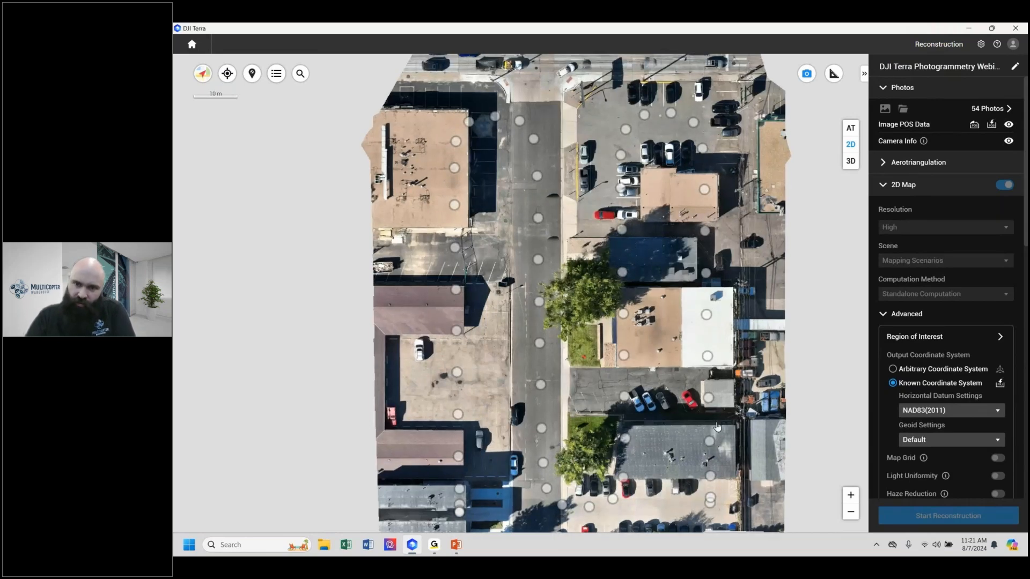
pyautogui.moveTo(718, 426); pyautogui.dragTo(720, 411)
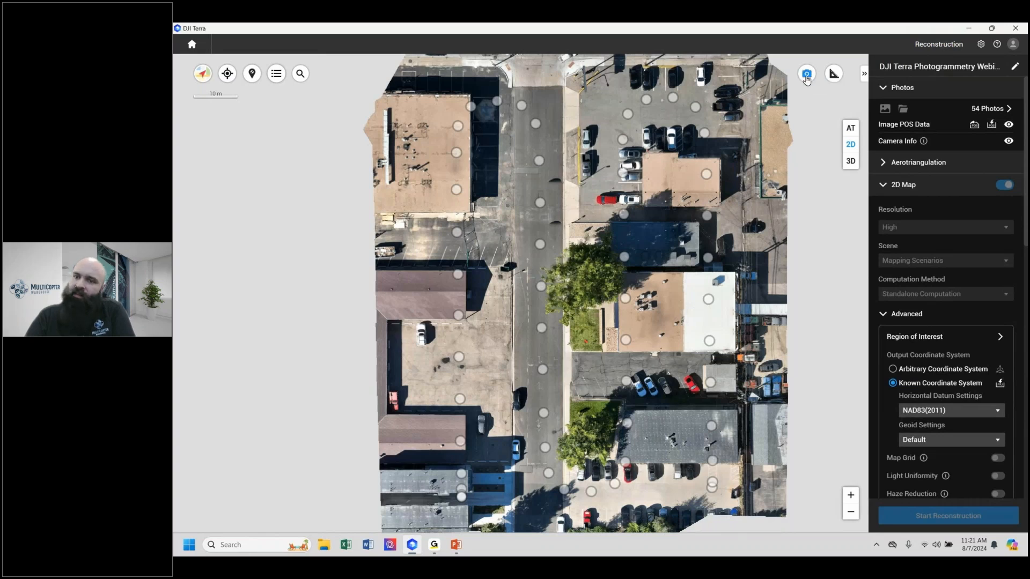
pyautogui.click(807, 75)
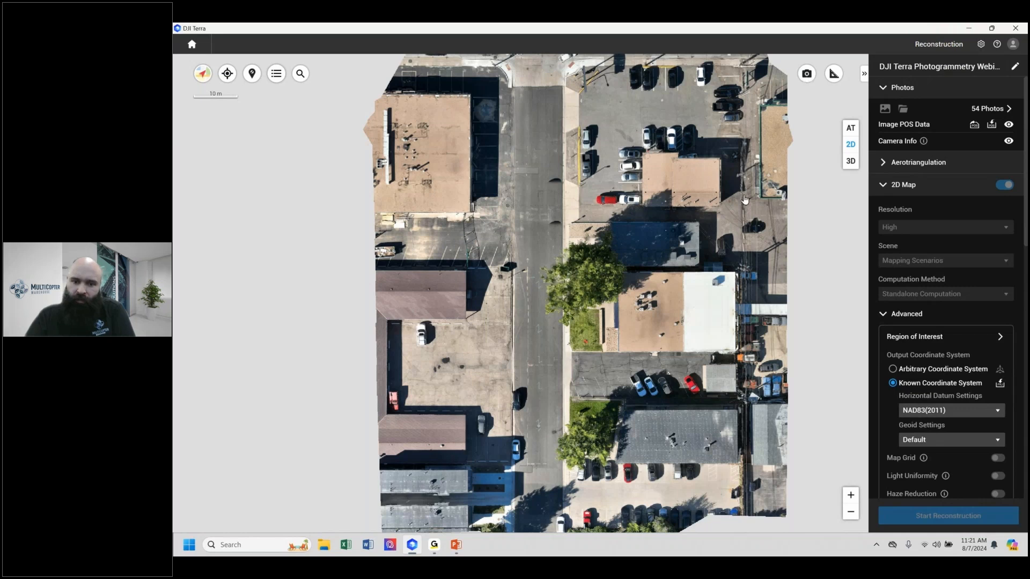
pyautogui.moveTo(686, 332); pyautogui.dragTo(649, 391)
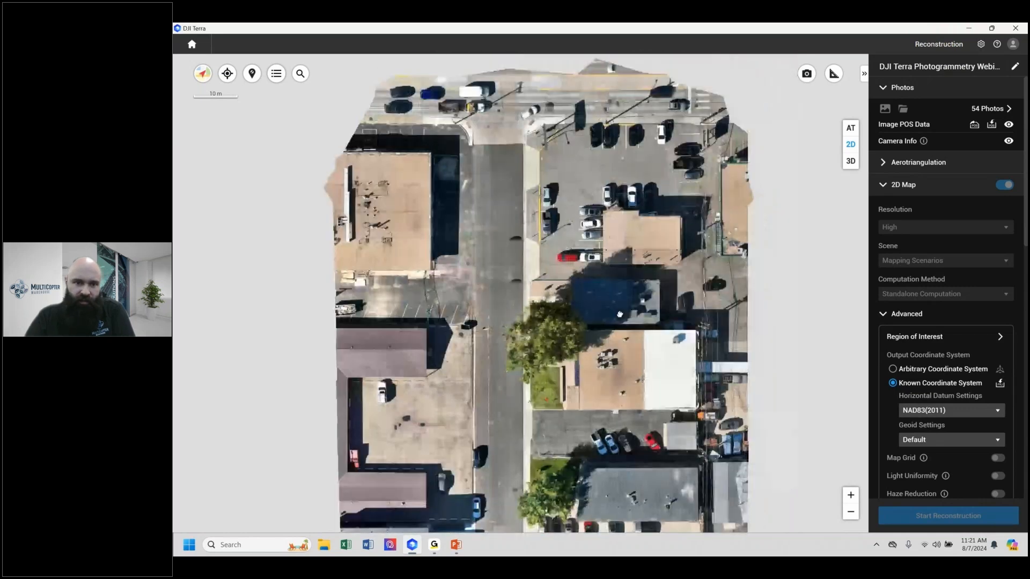
pyautogui.moveTo(620, 314); pyautogui.dragTo(687, 211)
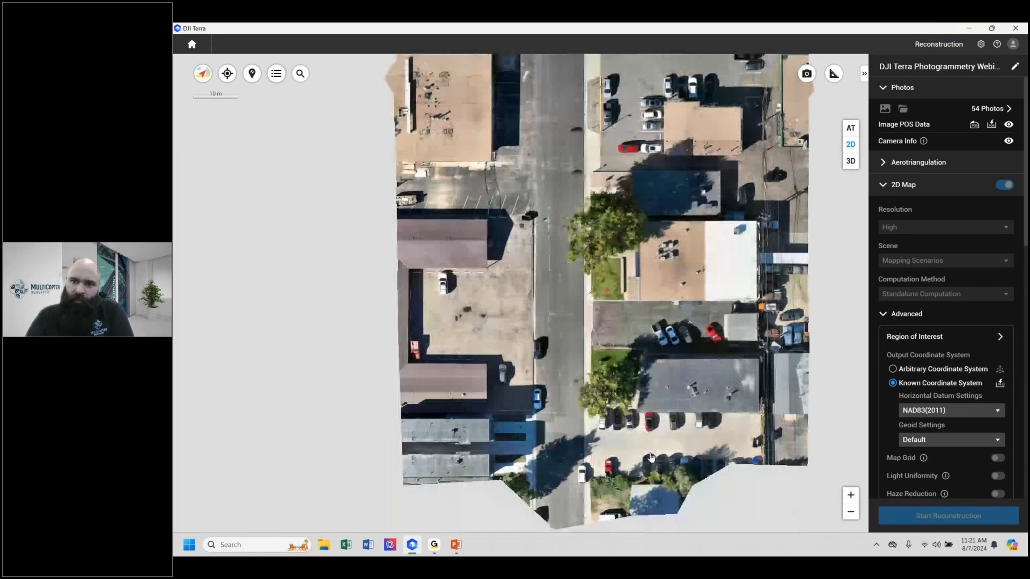
# - Display the mission's 3D model result and inspect the reconstructed buildings and street
pyautogui.click(851, 163)
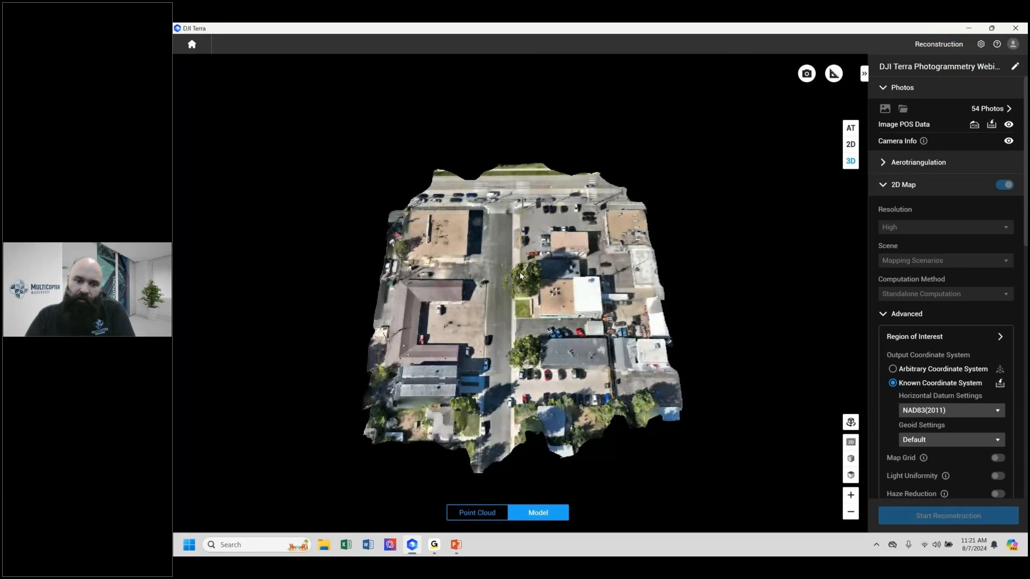
pyautogui.scroll(2, 520, 275)
pyautogui.scroll(1, 520, 276)
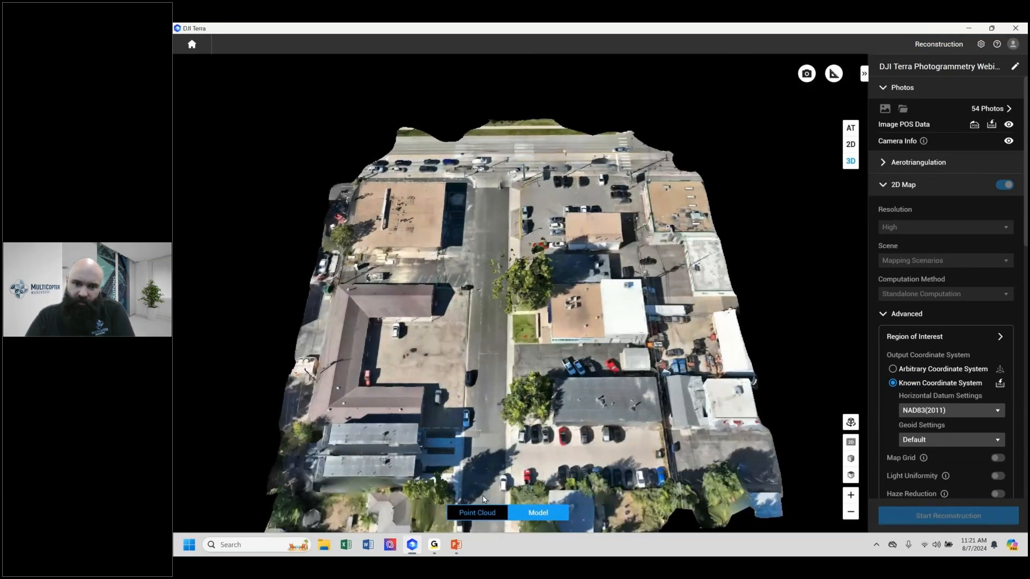
# - Show the 3D result as an RGB point cloud, adjust how its points are displayed, and inspect the rooftops up close
pyautogui.click(483, 513)
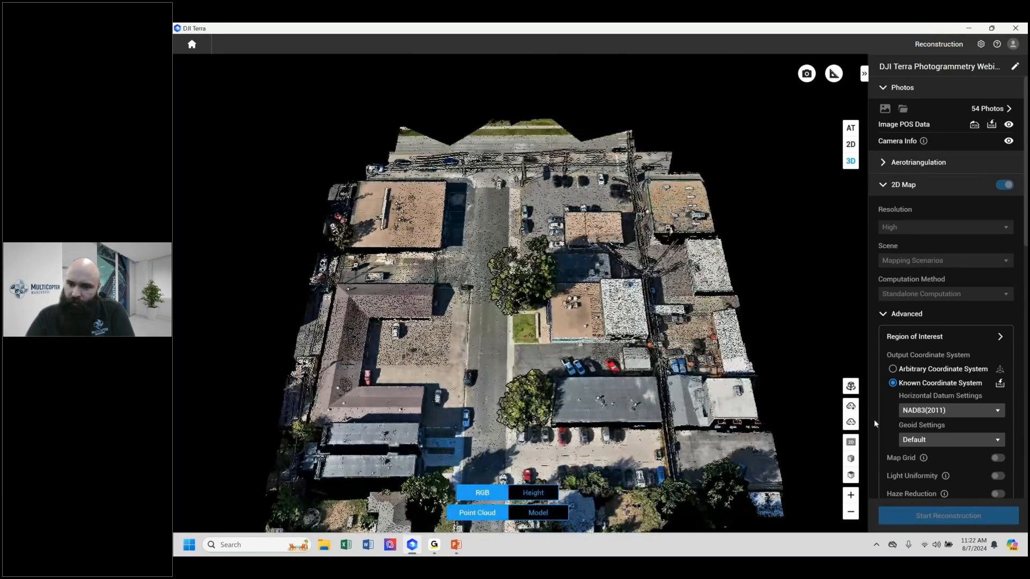
pyautogui.click(852, 408)
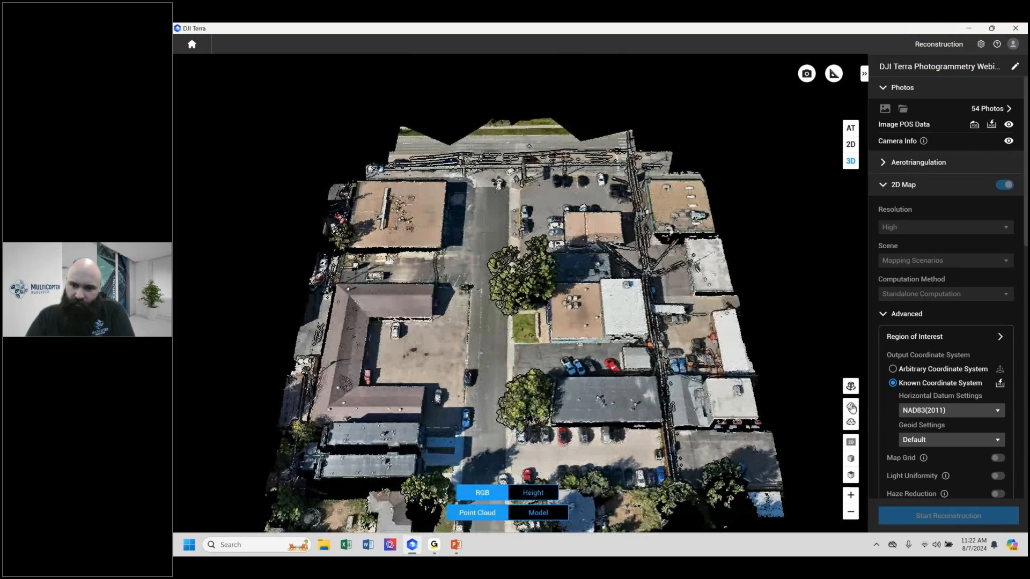
pyautogui.click(852, 424)
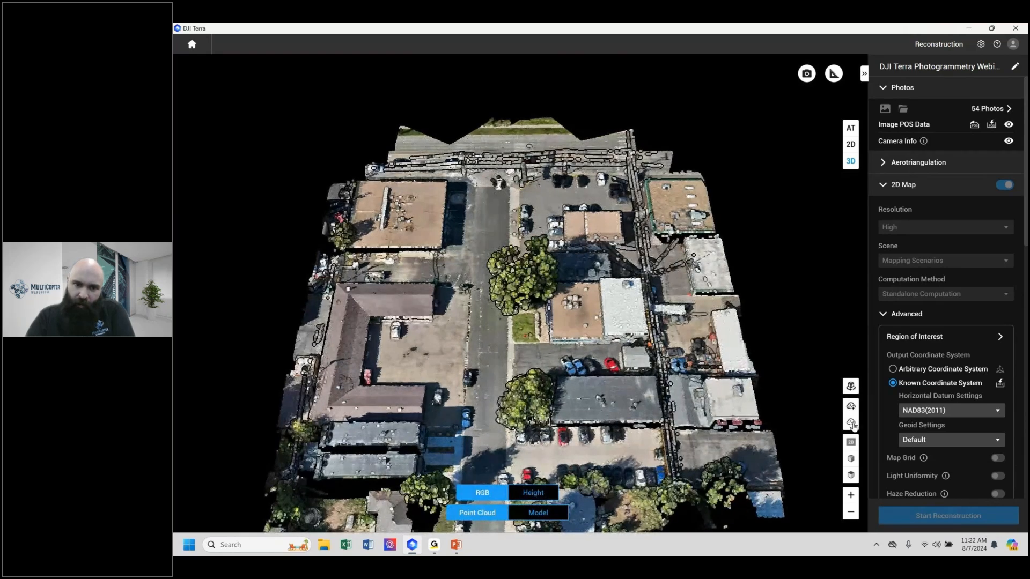
pyautogui.scroll(10, 565, 329)
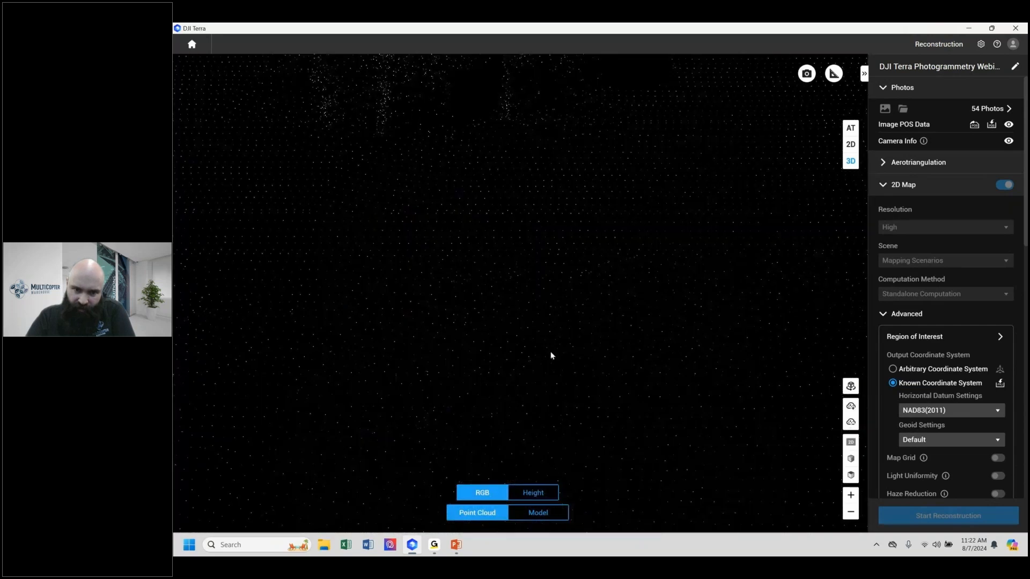
pyautogui.moveTo(550, 351)
pyautogui.mouseDown(button='middle')
pyautogui.moveTo(596, 245)
pyautogui.moveTo(572, 280)
pyautogui.mouseUp(button='middle')
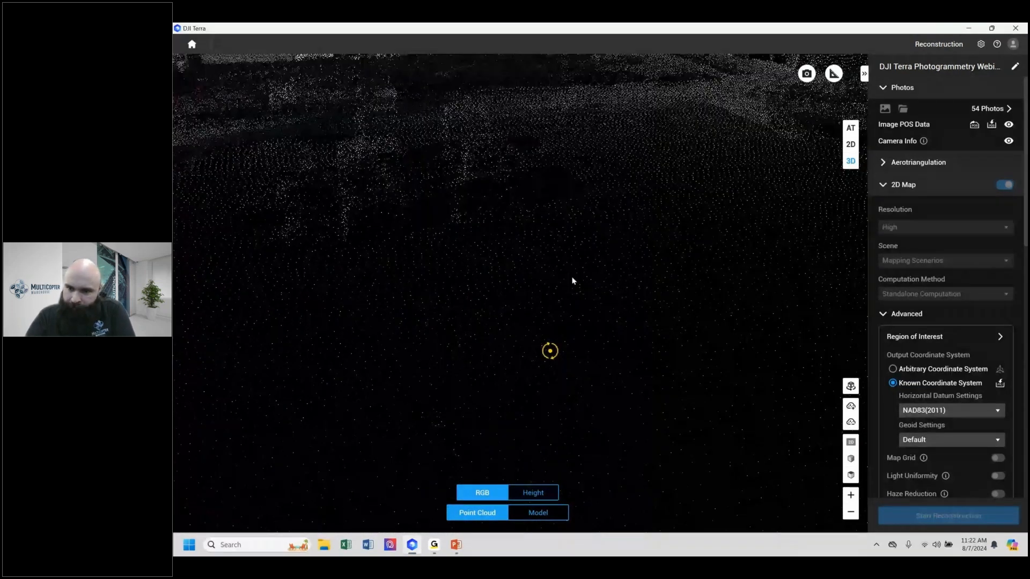
pyautogui.moveTo(572, 280); pyautogui.dragTo(564, 329, button='middle')
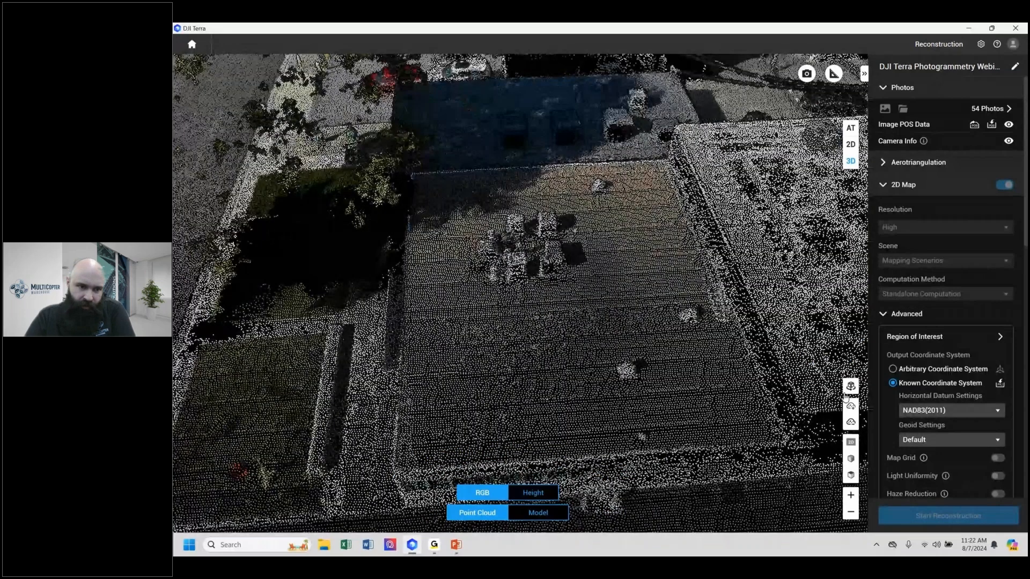
pyautogui.click(850, 392)
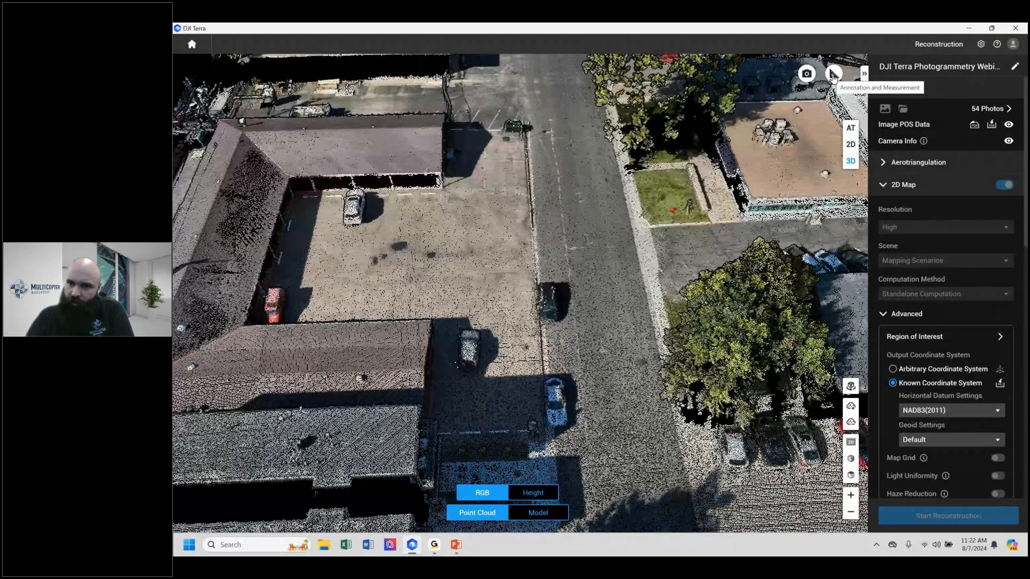
# - Start a volume measurement and outline the dark car parked along the street with four boundary points
pyautogui.click(833, 76)
pyautogui.click(835, 155)
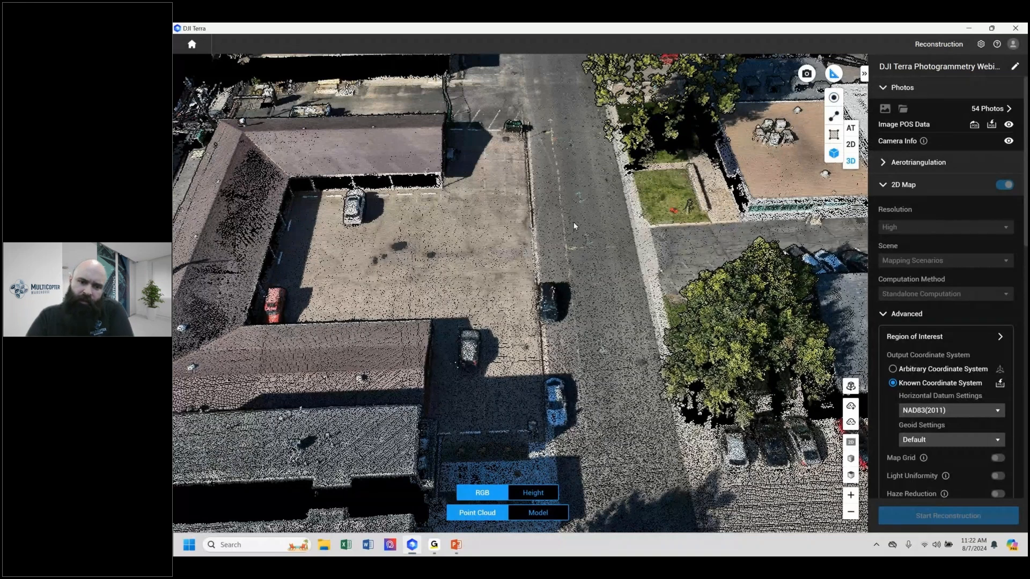
pyautogui.moveTo(574, 222); pyautogui.dragTo(561, 251, button='middle')
pyautogui.scroll(3, 560, 252)
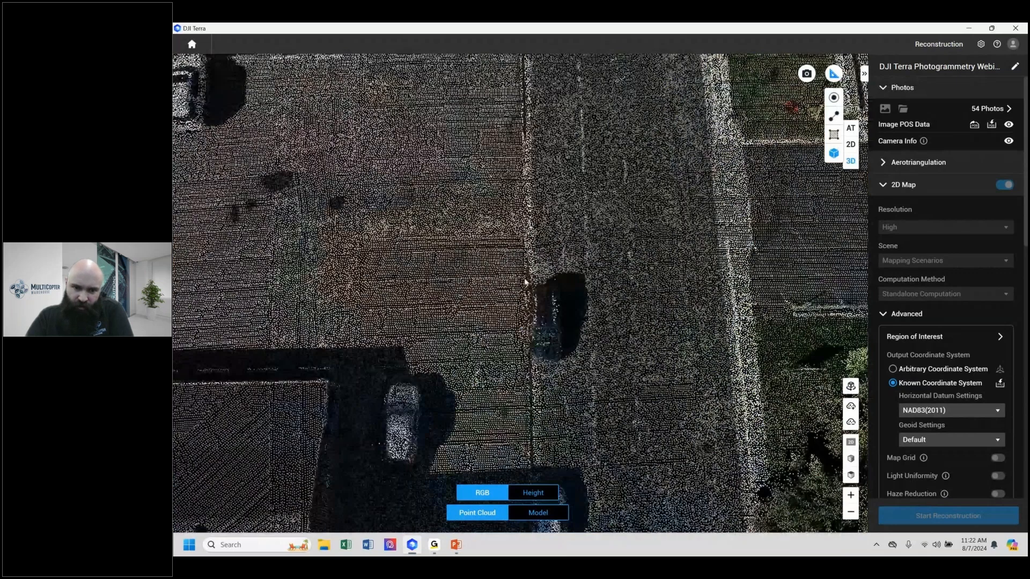
pyautogui.click(526, 282)
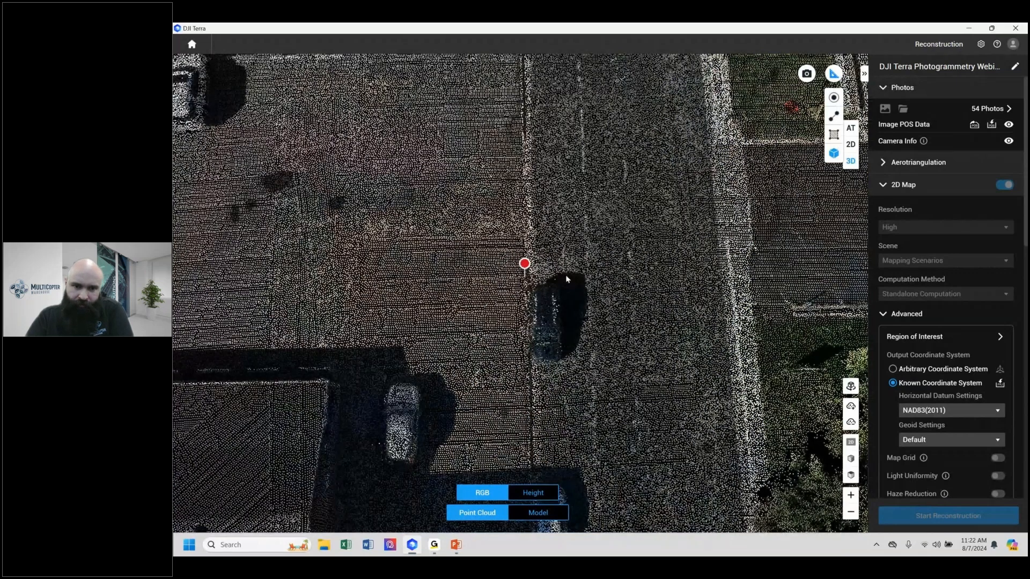
pyautogui.click(565, 275)
pyautogui.click(570, 365)
pyautogui.click(525, 367)
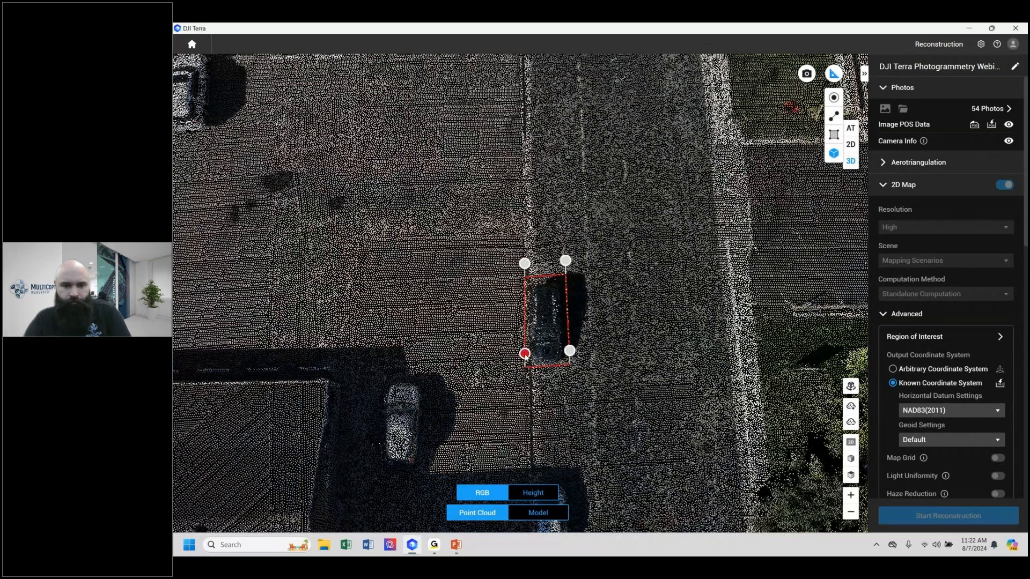
# - Try to reposition the boundary points of the volume outline around the dark parked car
pyautogui.moveTo(776, 203); pyautogui.dragTo(720, 242, button='middle')
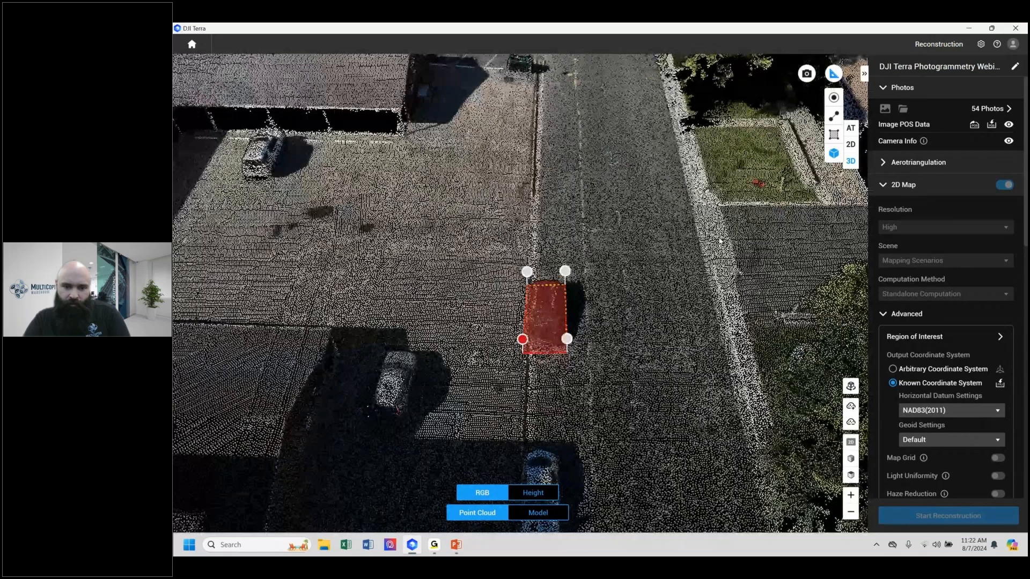
pyautogui.moveTo(566, 286); pyautogui.dragTo(567, 276)
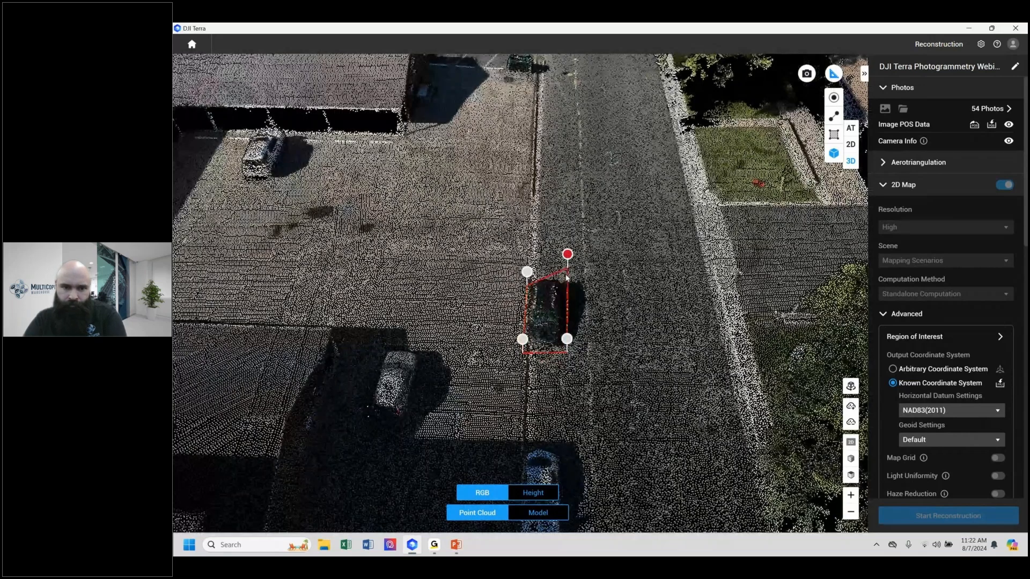
pyautogui.moveTo(567, 339); pyautogui.dragTo(569, 324)
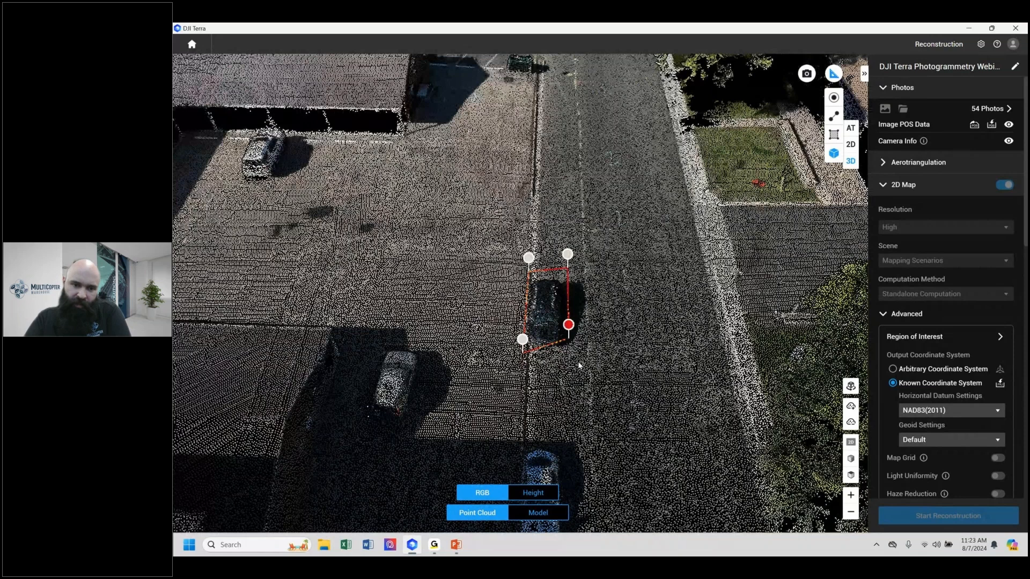
# - Try to redraw the four-point volume boundary around the dark car from a steeper view
pyautogui.moveTo(579, 366); pyautogui.dragTo(565, 264, button='middle')
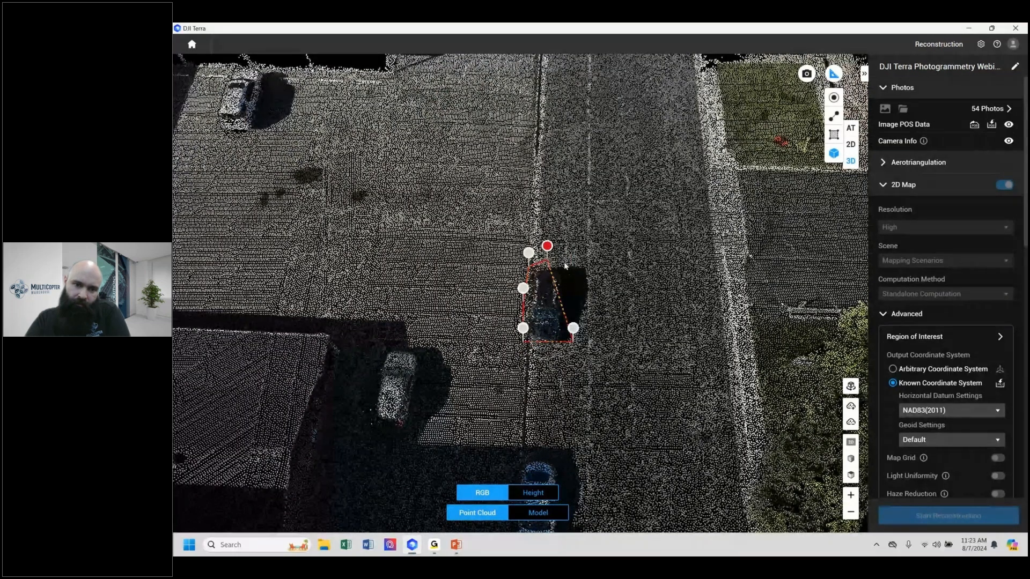
pyautogui.click(569, 264)
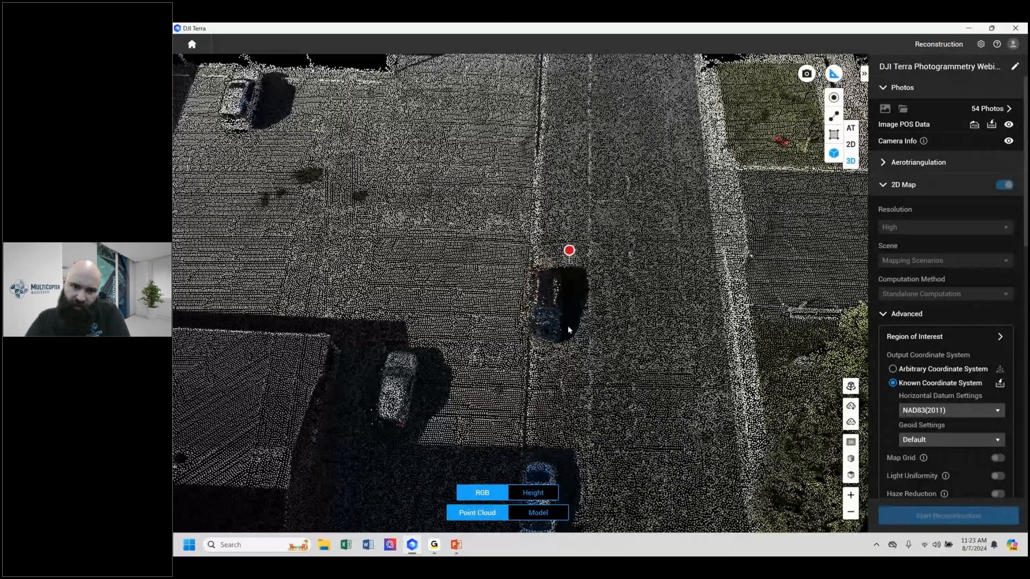
pyautogui.click(570, 329)
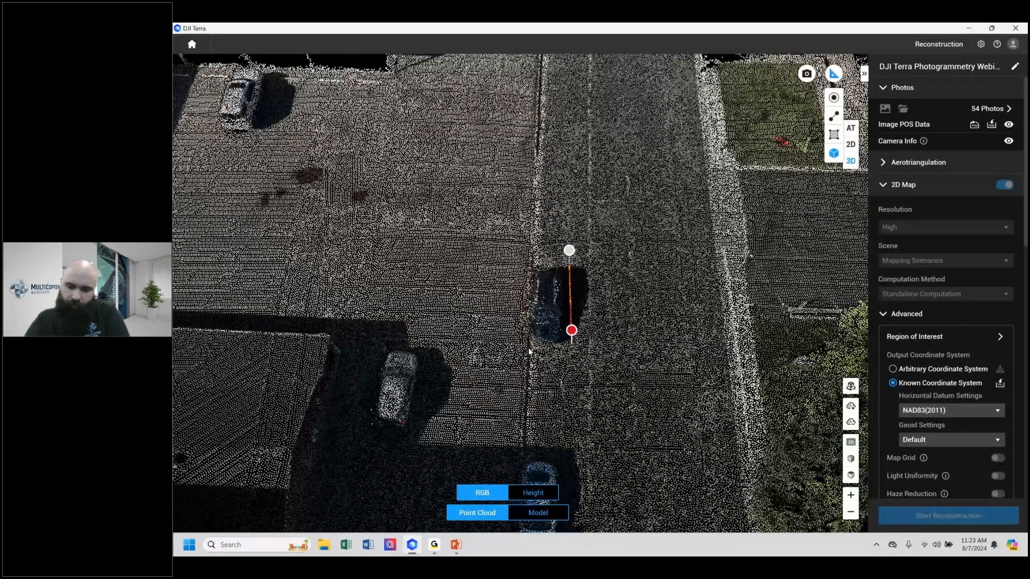
pyautogui.click(525, 249)
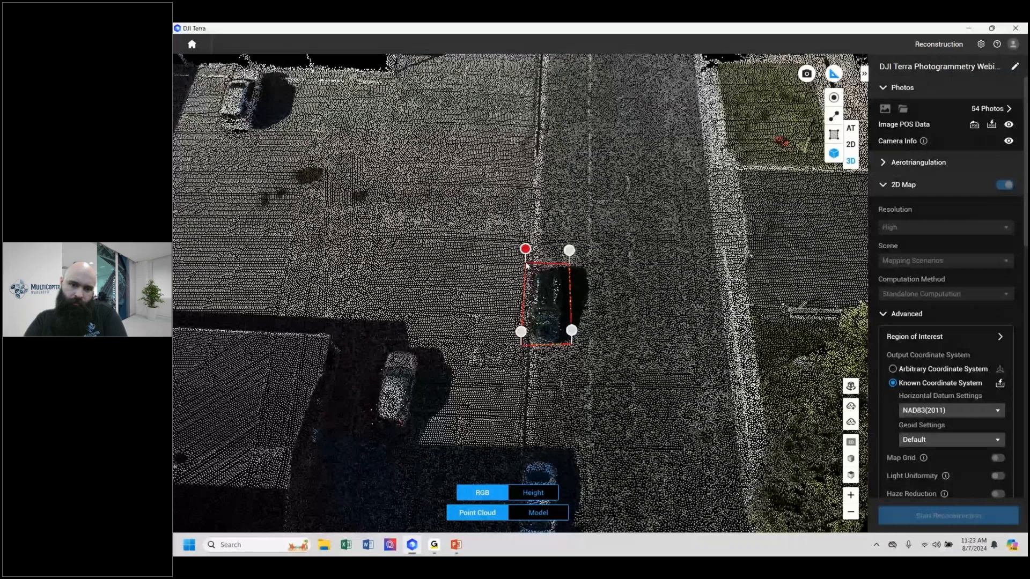
# - Try once more to trace and close a volume boundary around the dark car, starting beside its front corner
pyautogui.click(526, 265)
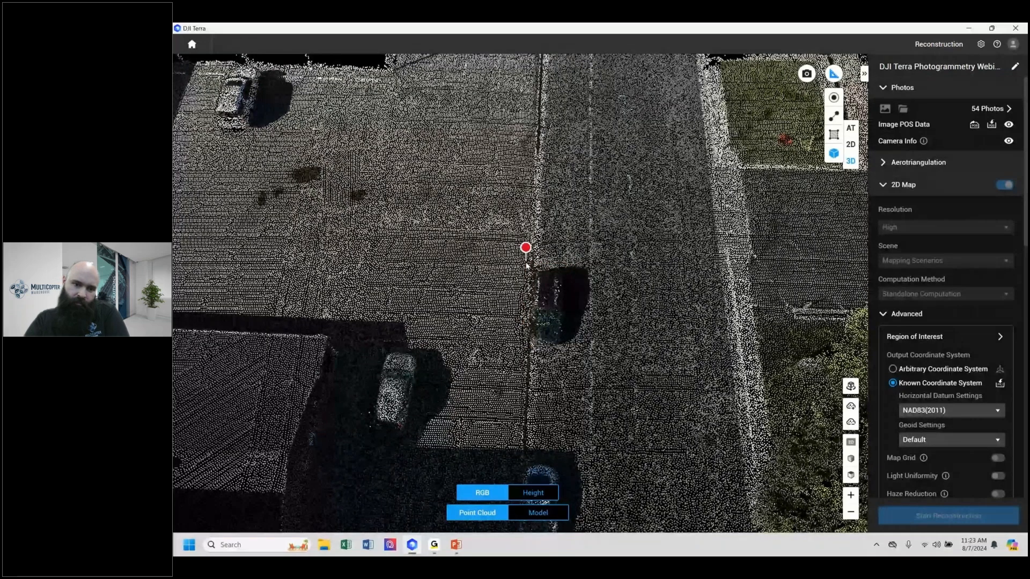
pyautogui.click(566, 262)
pyautogui.click(566, 346)
pyautogui.click(523, 334)
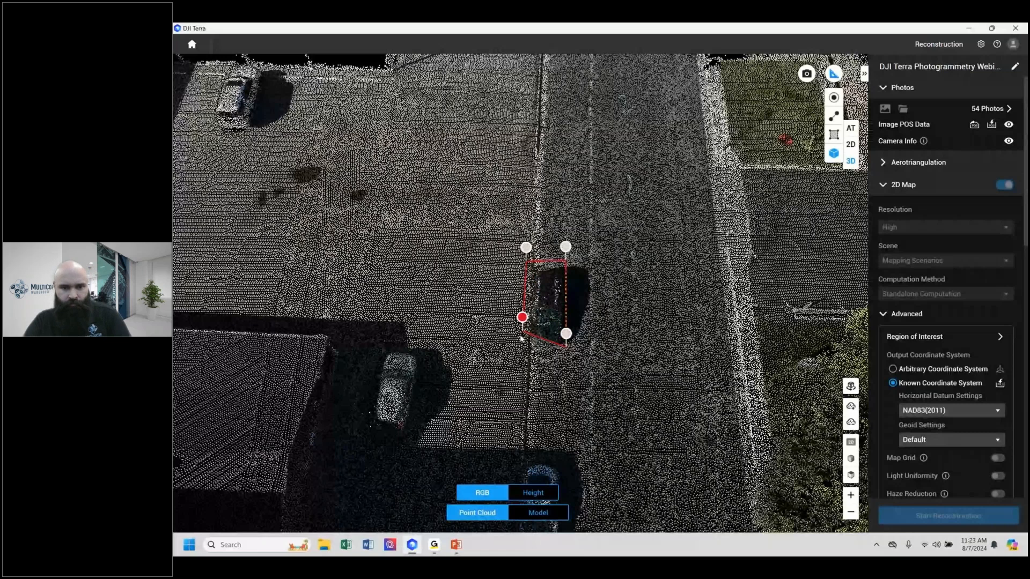
pyautogui.rightClick(520, 335)
pyautogui.moveTo(524, 336); pyautogui.dragTo(524, 342)
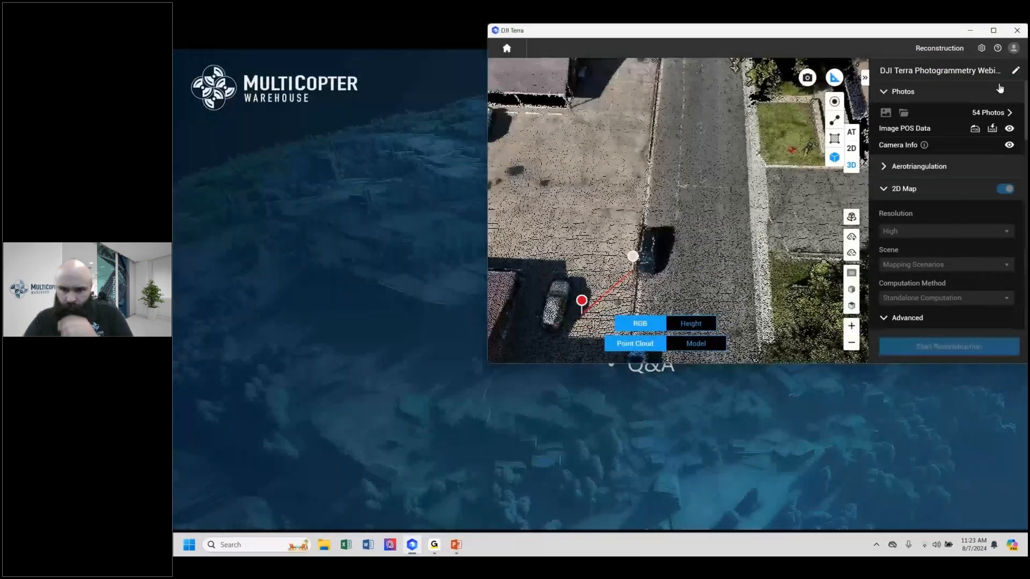
# - Maximize the DJI Terra window and set the length unit to Imperial (ft) and the area unit to ft² in the preferences
pyautogui.click(993, 31)
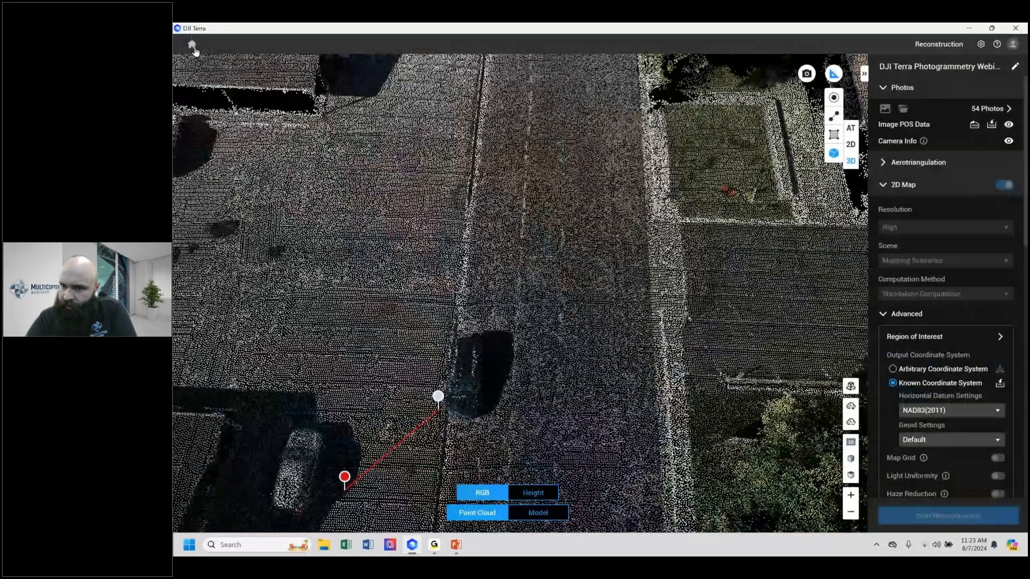
pyautogui.click(981, 44)
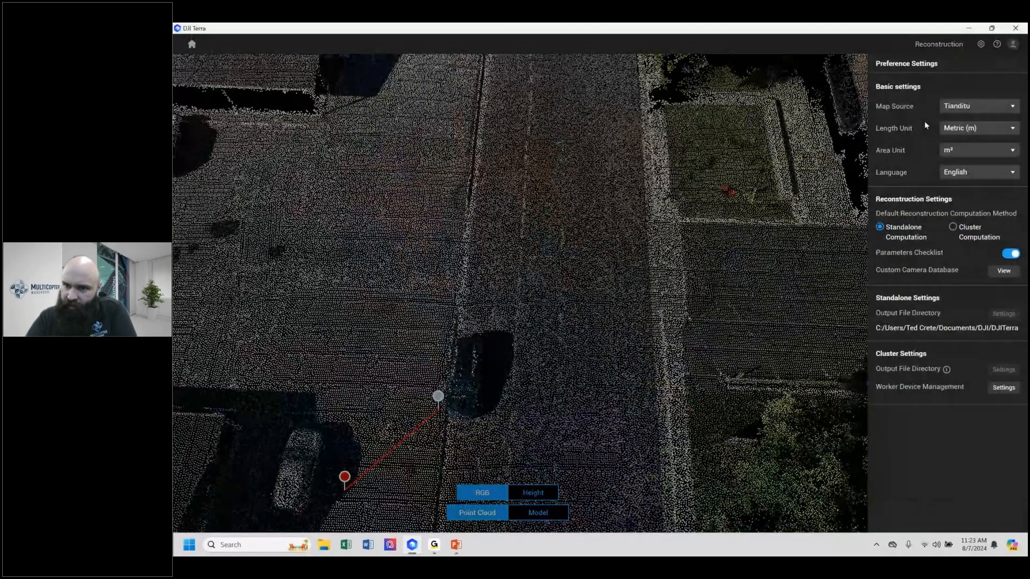
pyautogui.click(983, 129)
pyautogui.click(974, 156)
pyautogui.click(969, 151)
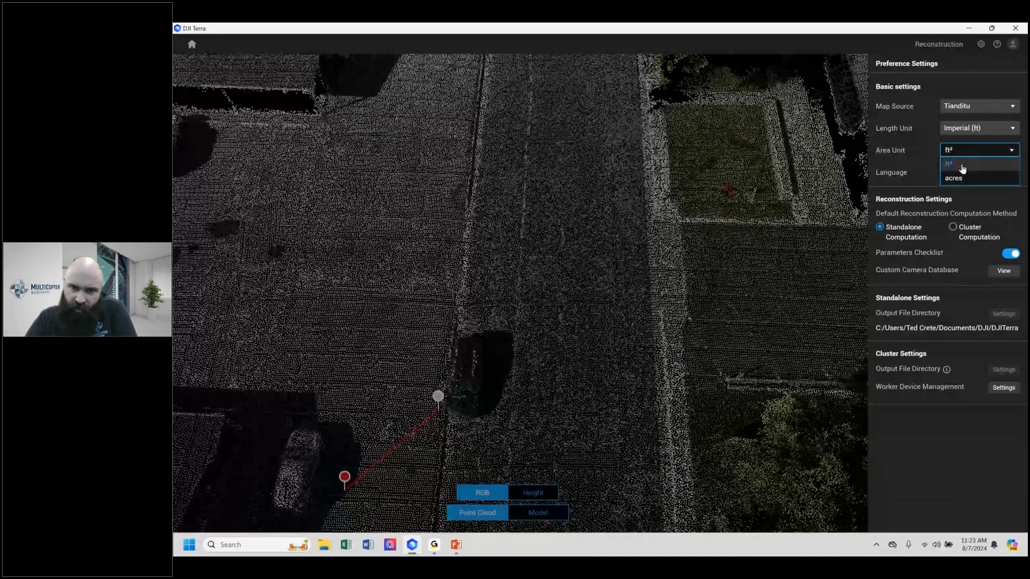
pyautogui.click(963, 168)
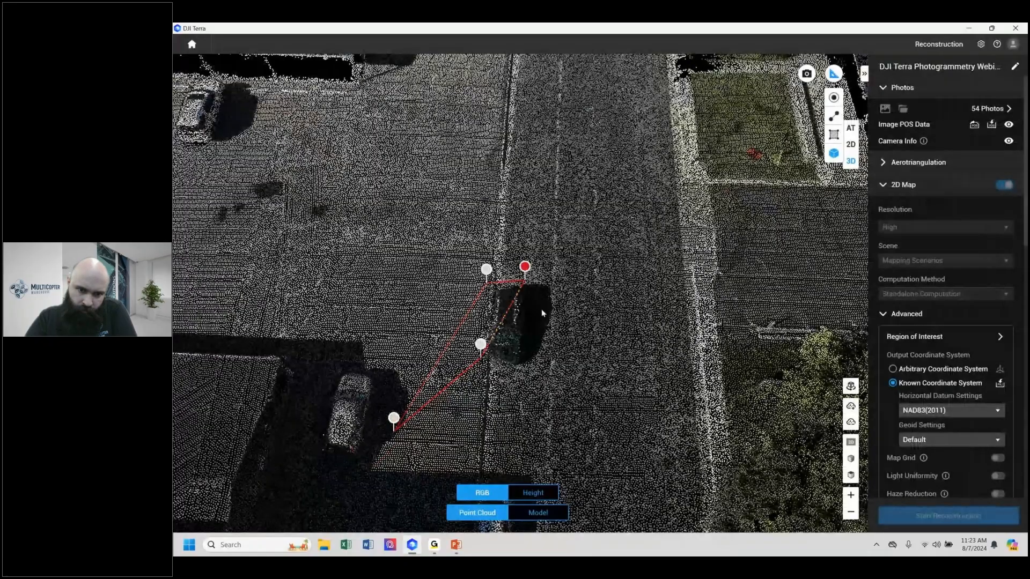
# - Discard the skewed volume outline and try to draw a new four-point volume boundary around the dark parked car
pyautogui.click(542, 308)
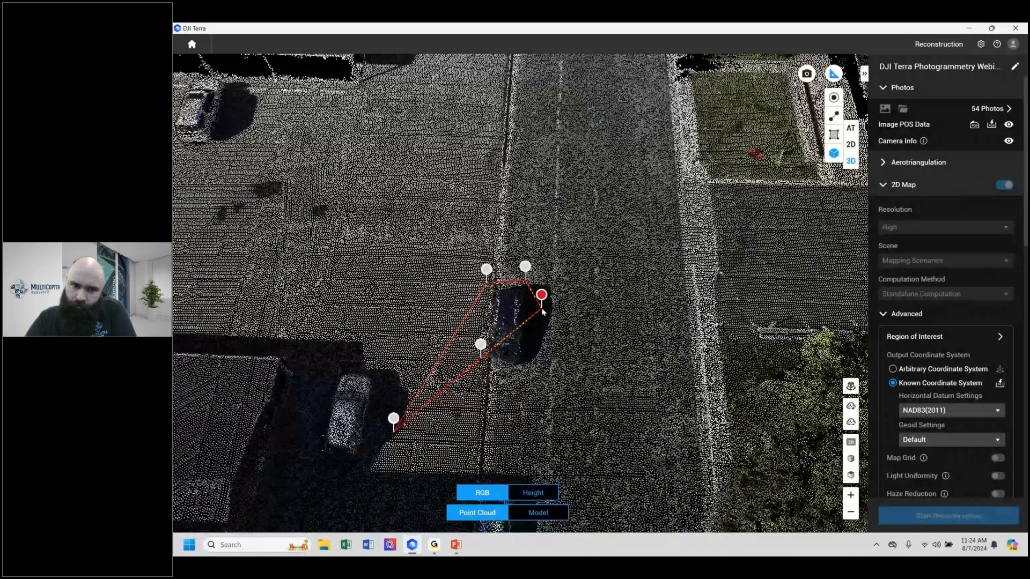
pyautogui.click(836, 154)
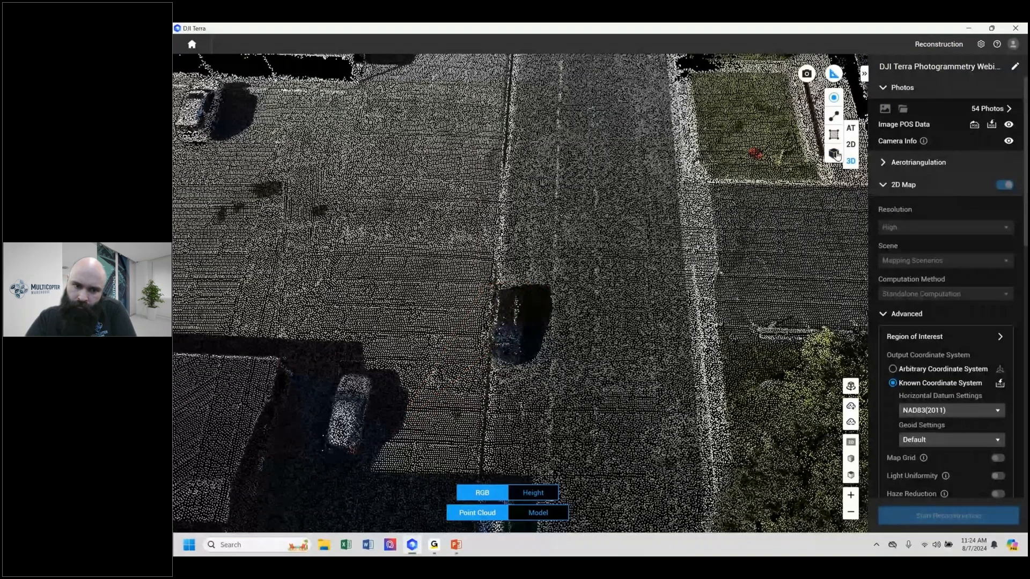
pyautogui.click(835, 154)
pyautogui.click(486, 270)
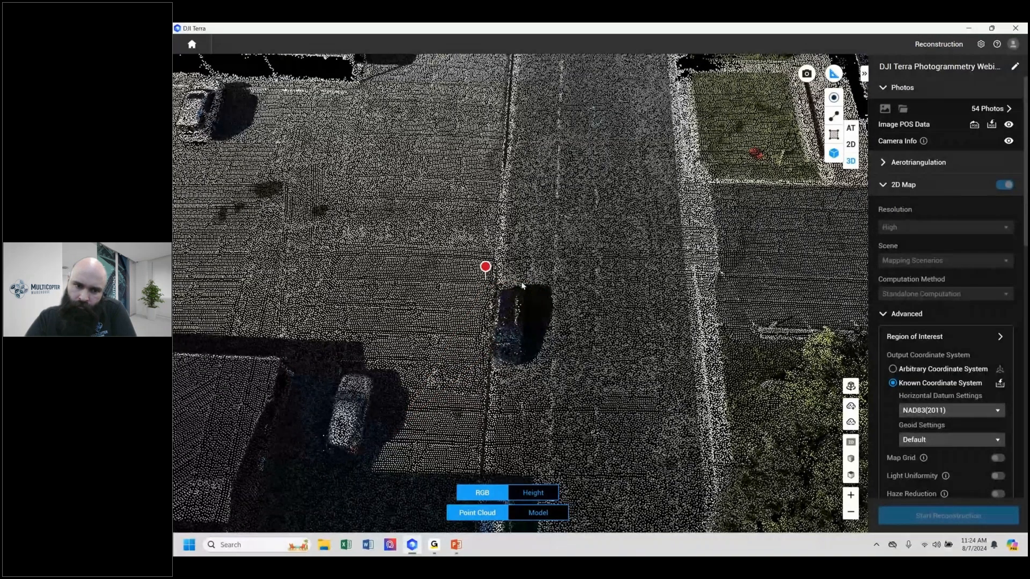
pyautogui.click(527, 280)
pyautogui.click(531, 369)
pyautogui.click(488, 370)
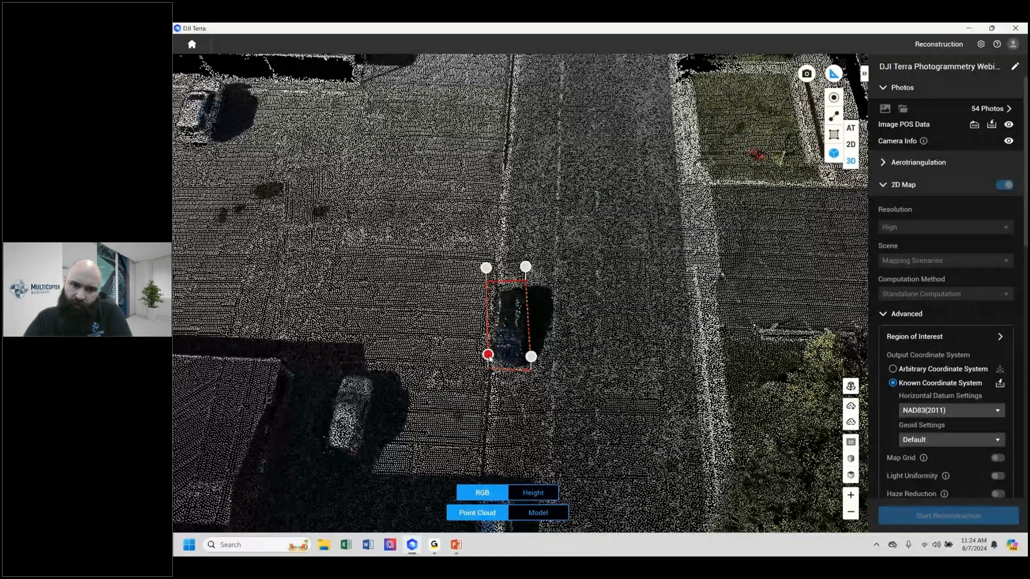
# - Try to move the last boundary point outward beyond the dark car's rear corner and check the outline from a lower angle
pyautogui.moveTo(489, 359); pyautogui.dragTo(485, 355)
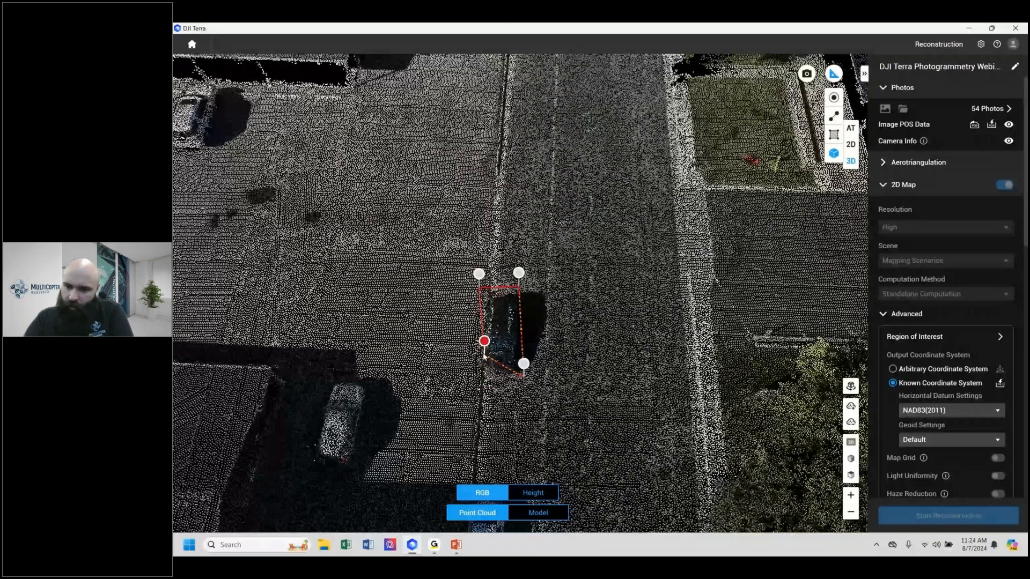
pyautogui.moveTo(484, 355); pyautogui.dragTo(469, 367)
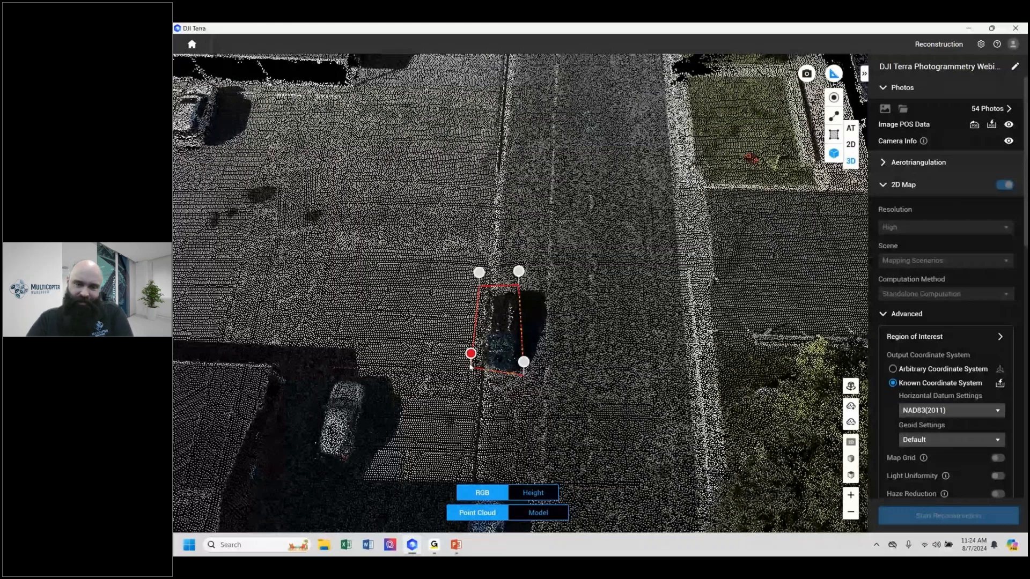
pyautogui.moveTo(471, 367); pyautogui.dragTo(571, 173, button='right')
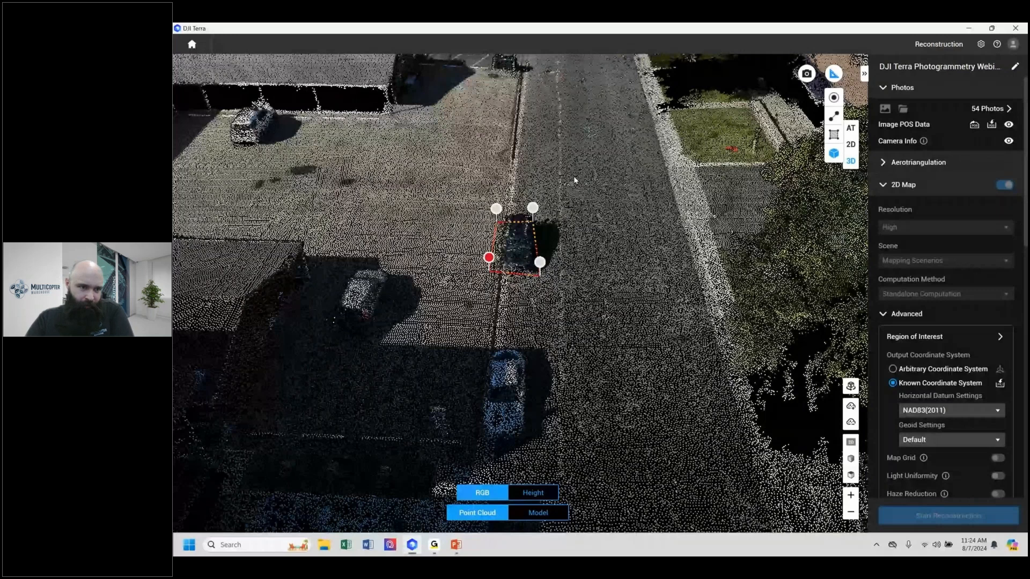
# - Return to the mission list, open the POI Office Twin mission and inspect the rooftop units in its 3D model
pyautogui.click(192, 45)
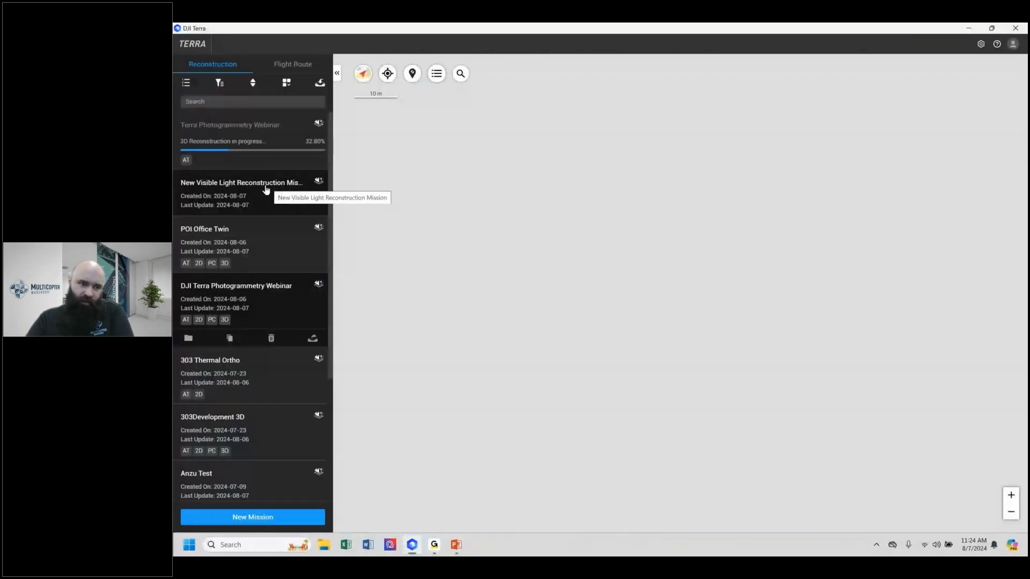
pyautogui.click(272, 245)
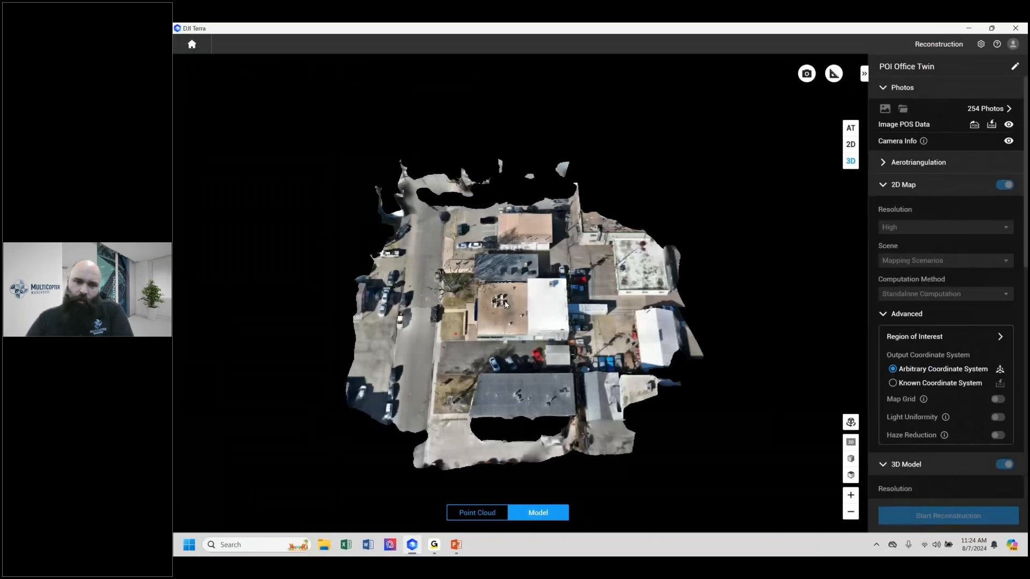
pyautogui.scroll(2, 505, 304)
pyautogui.scroll(3, 504, 304)
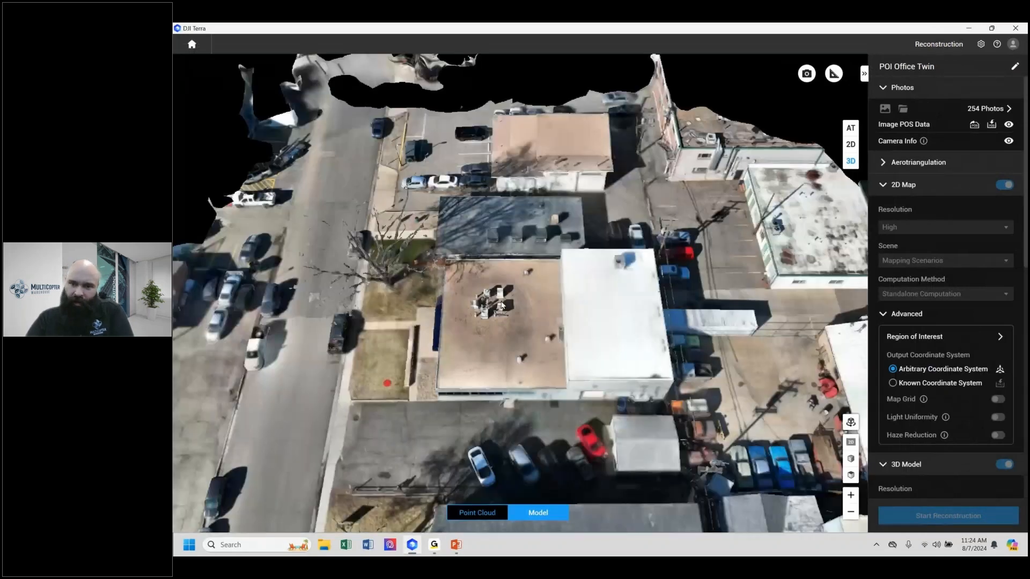
pyautogui.scroll(3, 502, 306)
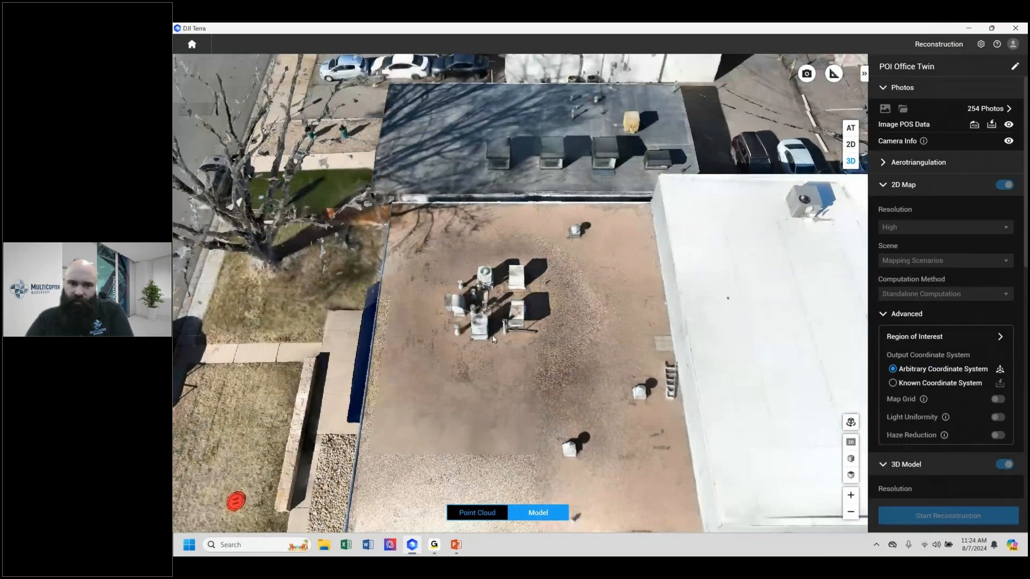
pyautogui.scroll(5, 493, 339)
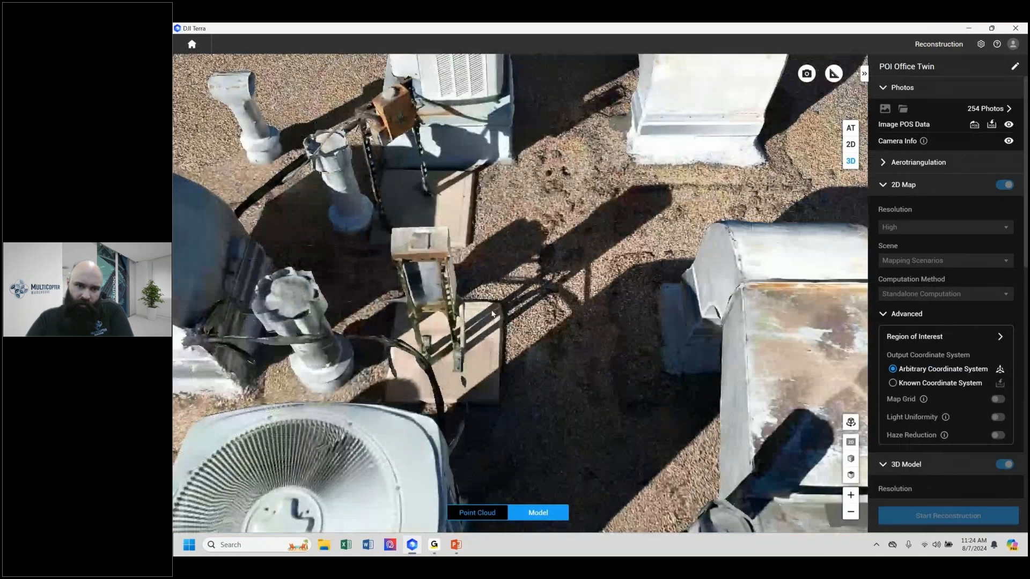
pyautogui.scroll(-3, 493, 313)
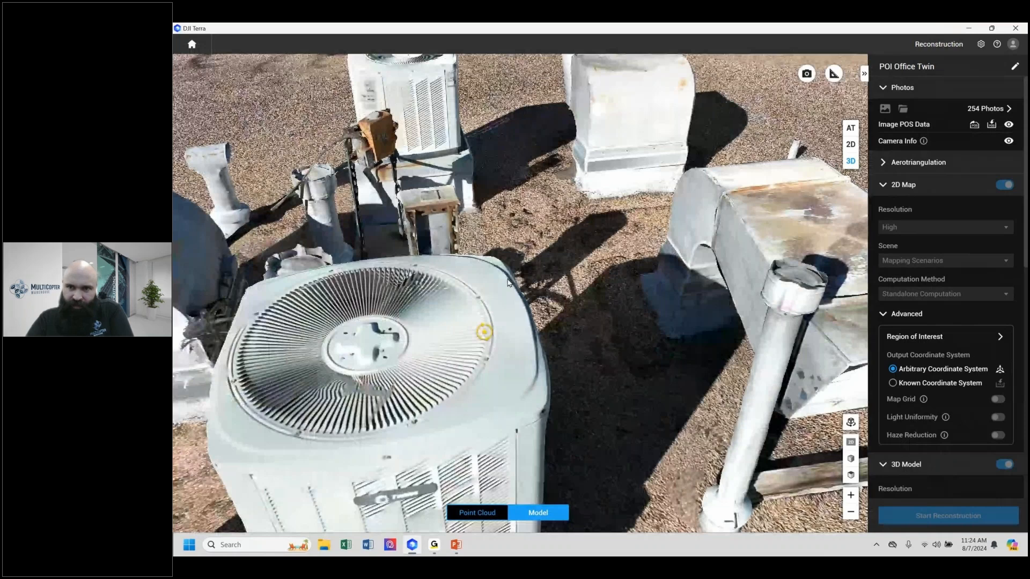
pyautogui.scroll(-5, 534, 301)
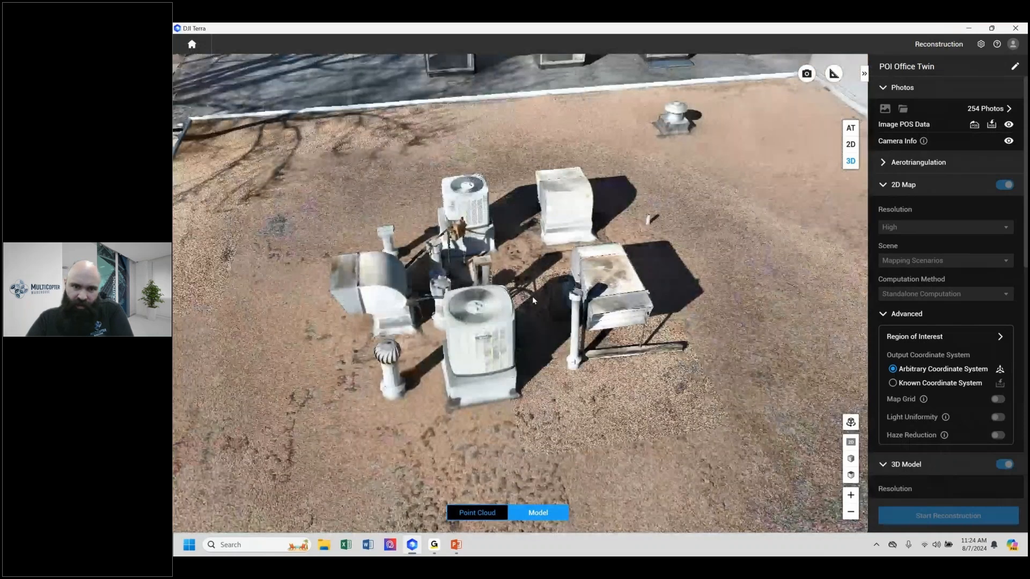
# - Show the camera positions on the 3D model and examine the rooftop orbits and the overhead flight grid
pyautogui.scroll(-5, 627, 262)
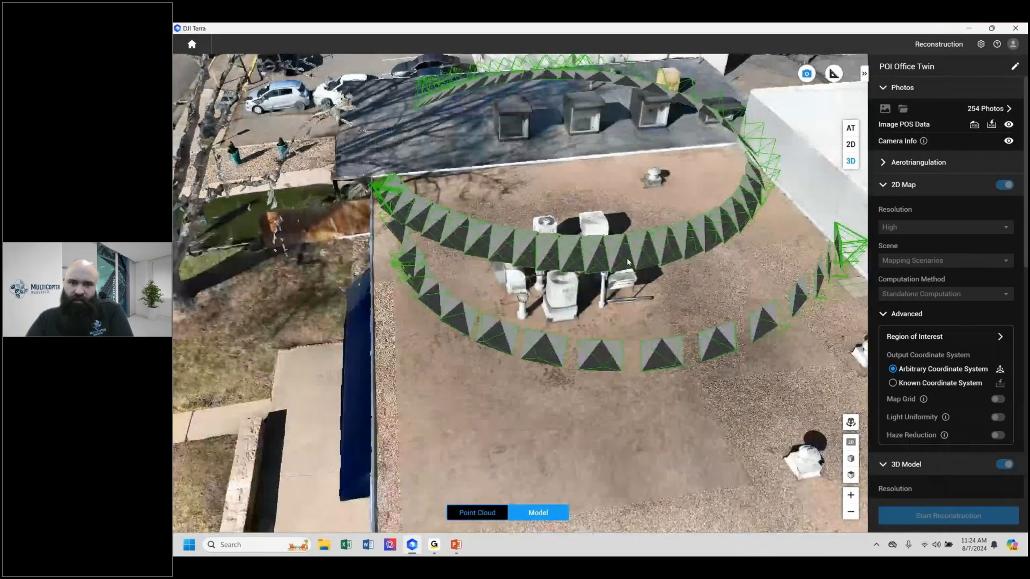
pyautogui.moveTo(627, 262); pyautogui.dragTo(604, 256, button='right')
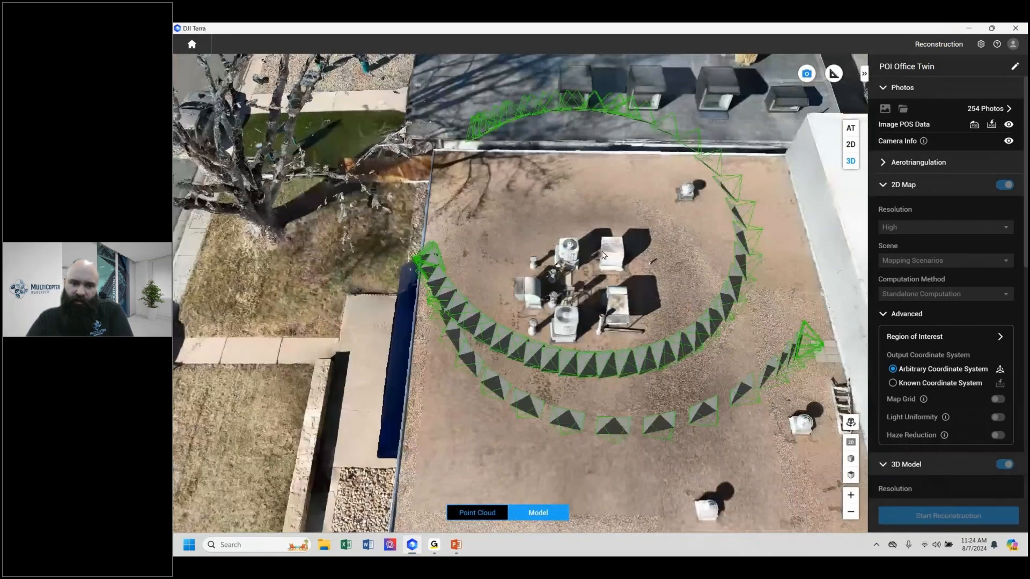
pyautogui.scroll(3, 604, 256)
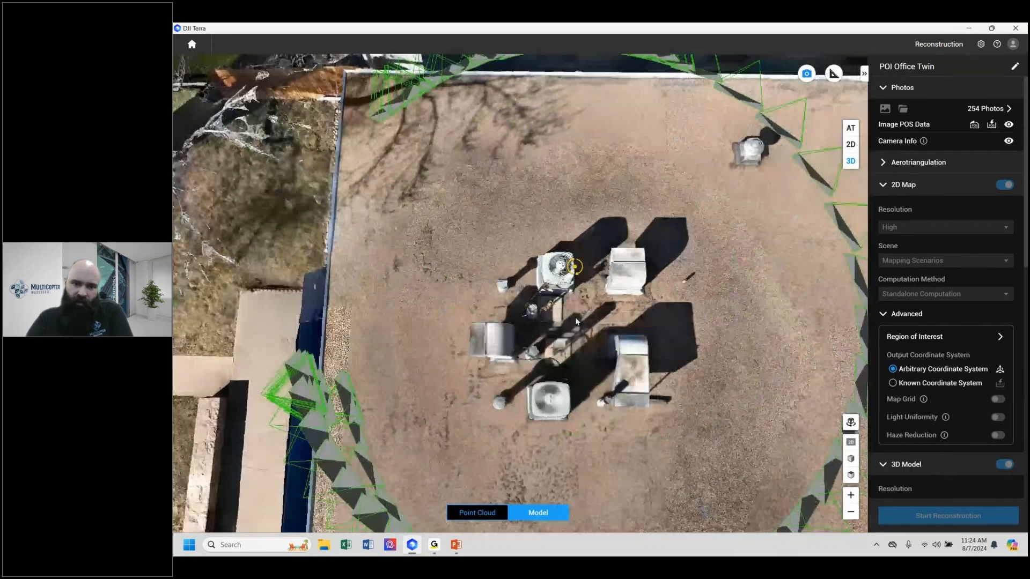
pyautogui.moveTo(575, 317); pyautogui.dragTo(593, 130, button='right')
pyautogui.scroll(-5, 569, 207)
pyautogui.scroll(-3, 589, 300)
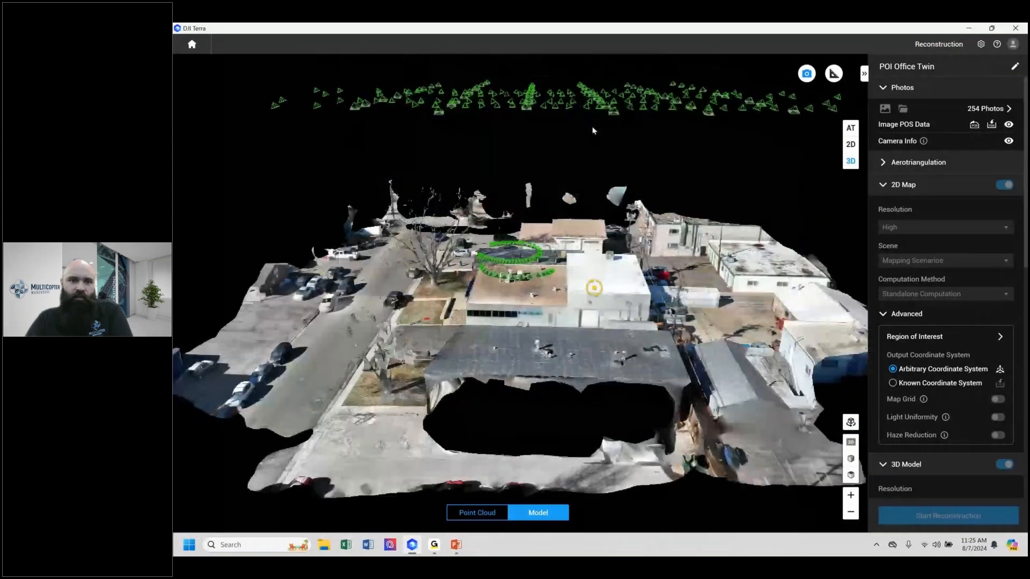
pyautogui.scroll(-3, 585, 129)
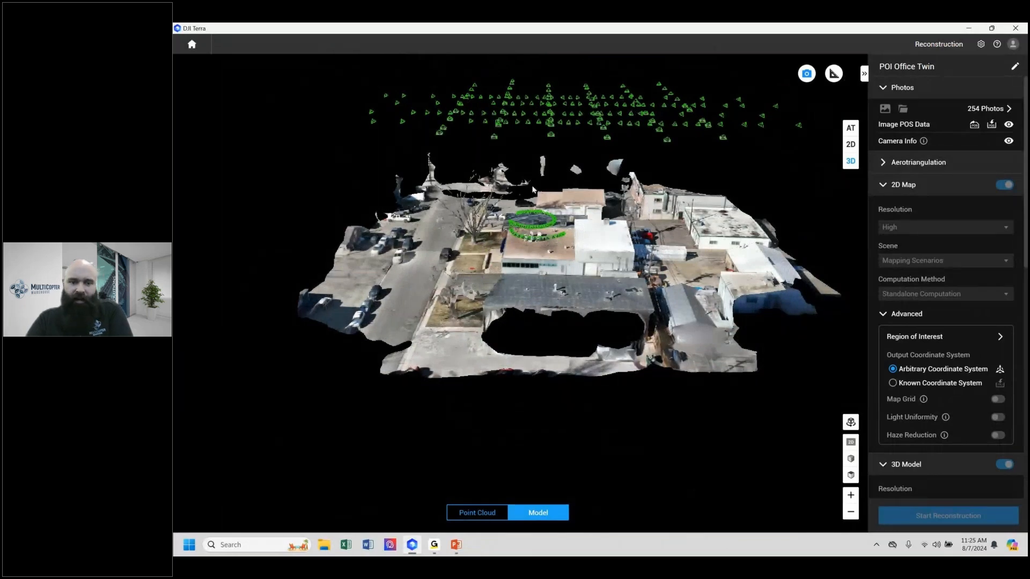
# - Examine the two rings of camera positions up close in relation to the rooftop units they surround
pyautogui.moveTo(563, 174)
pyautogui.mouseDown()
pyautogui.moveTo(548, 271)
pyautogui.moveTo(555, 296)
pyautogui.mouseUp()
pyautogui.scroll(5, 555, 295)
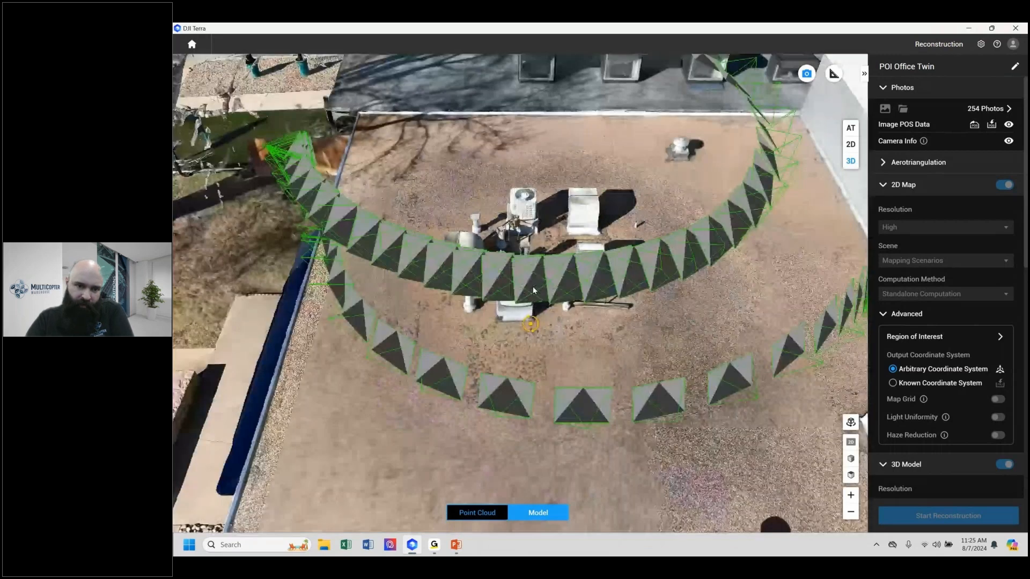
pyautogui.scroll(1, 561, 299)
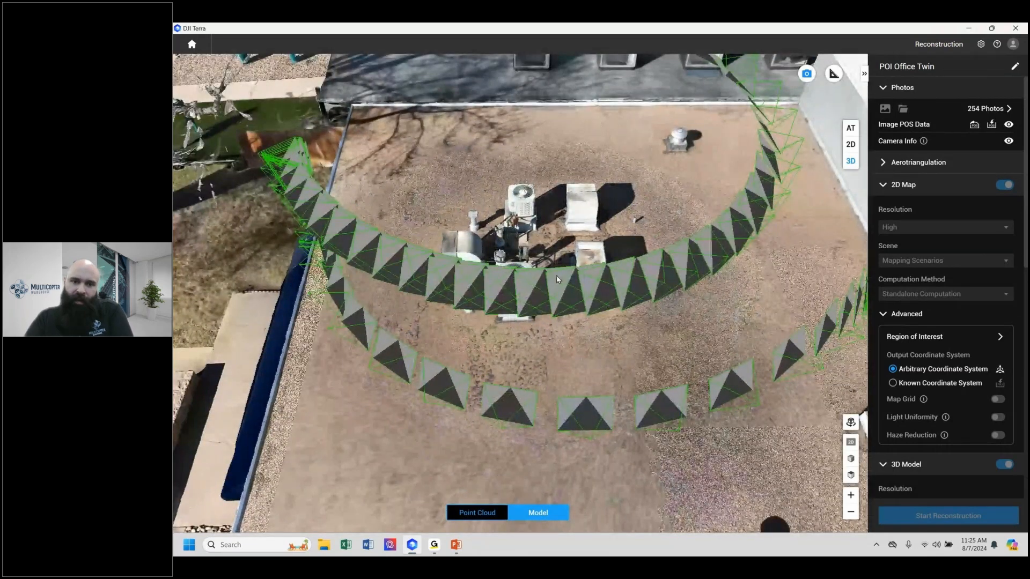
pyautogui.scroll(-3, 556, 275)
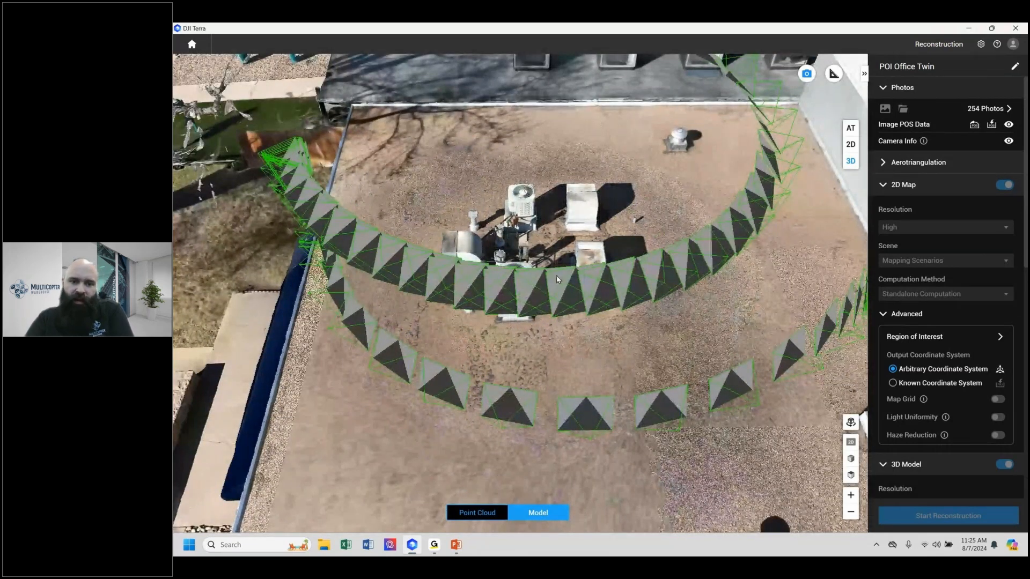
pyautogui.moveTo(555, 275)
pyautogui.mouseDown()
pyautogui.moveTo(569, 198)
pyautogui.moveTo(557, 304)
pyautogui.mouseUp()
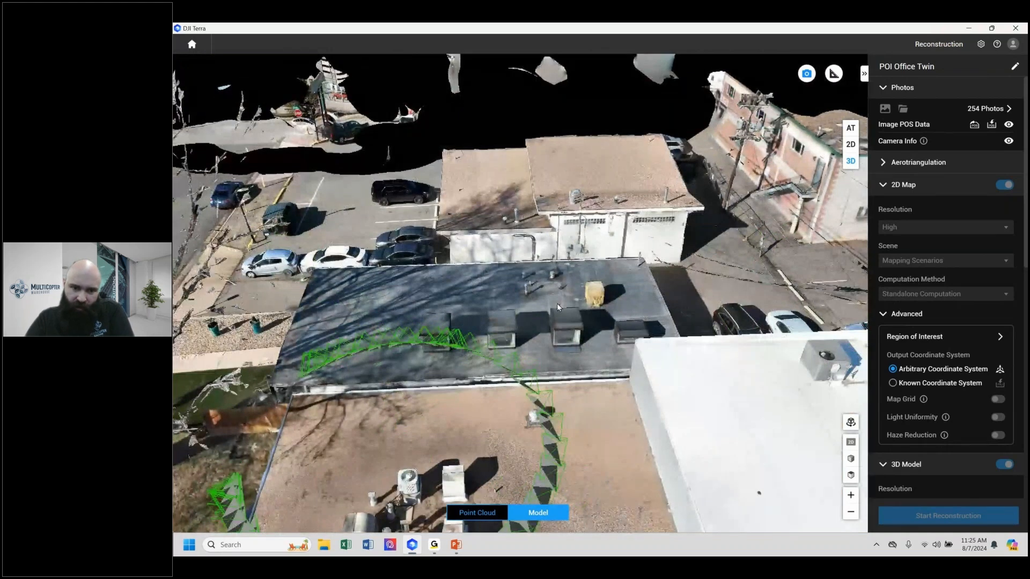
pyautogui.scroll(5, 539, 326)
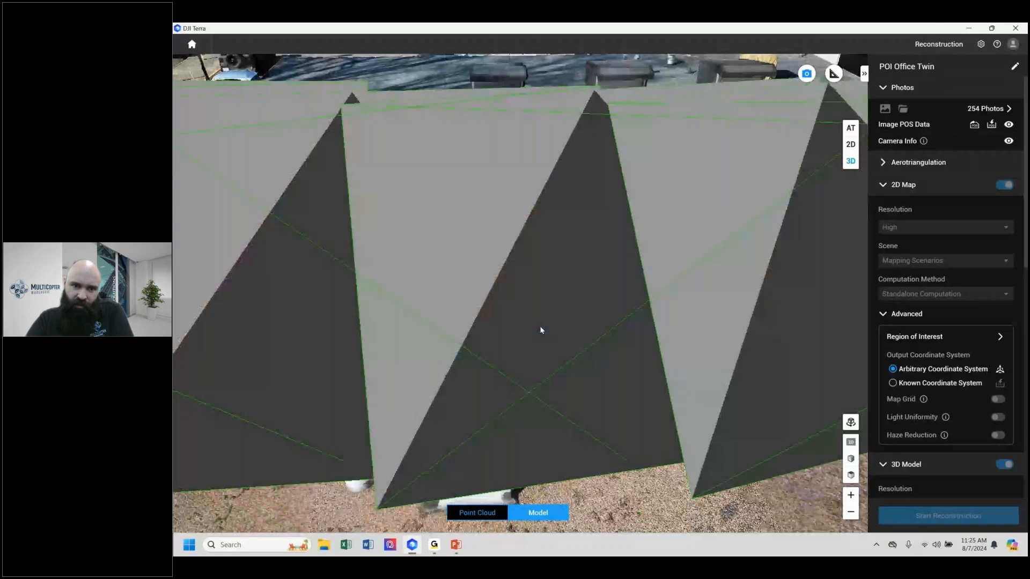
pyautogui.moveTo(549, 230); pyautogui.dragTo(563, 315)
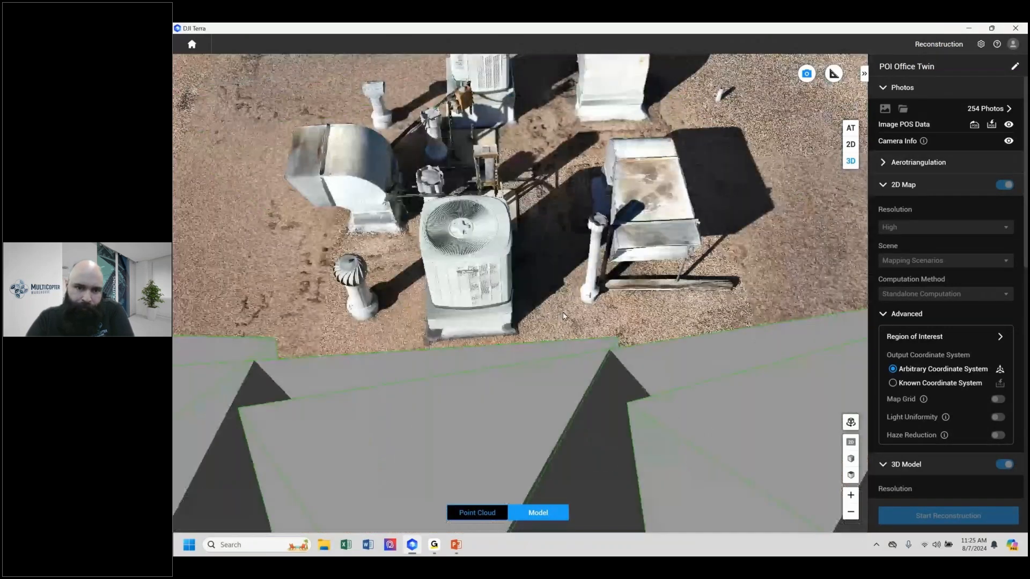
pyautogui.moveTo(519, 185); pyautogui.dragTo(552, 287)
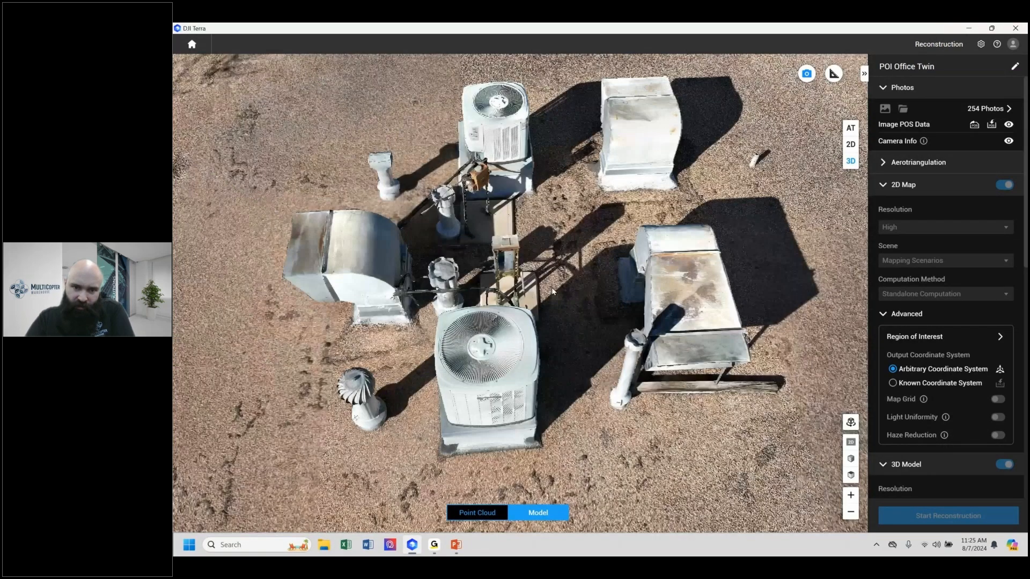
pyautogui.moveTo(588, 294); pyautogui.dragTo(577, 277, button='middle')
pyautogui.scroll(-5, 574, 279)
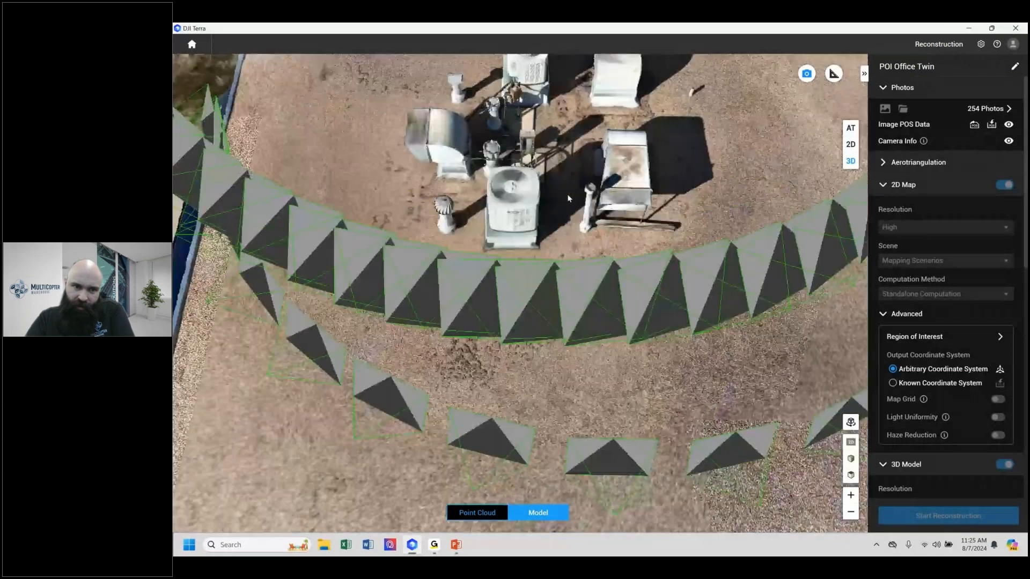
# - Inspect the fine detail of the air conditioners, electrical box, turbine vent and roof gravel in the 3D model
pyautogui.scroll(5, 569, 198)
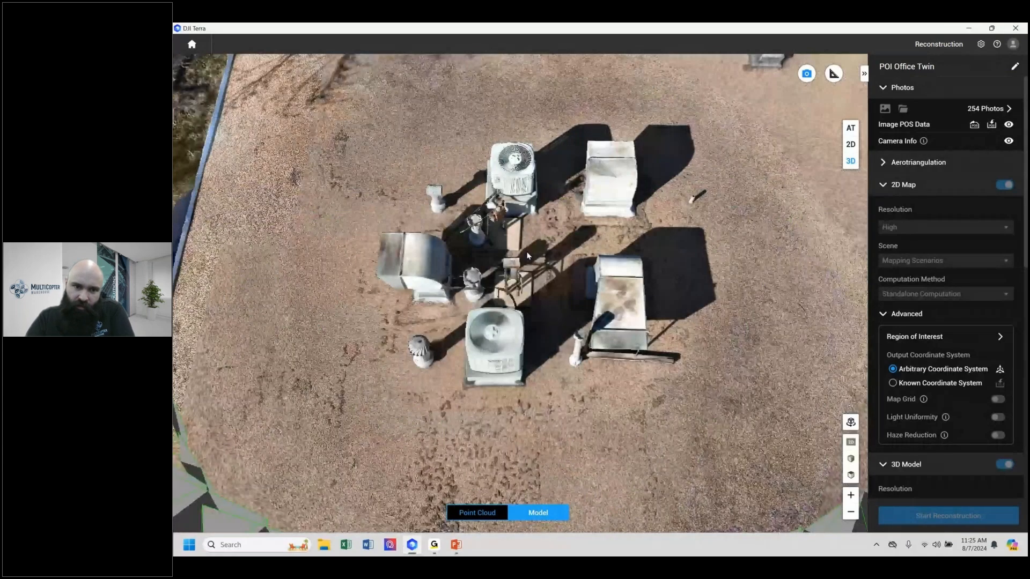
pyautogui.scroll(3, 528, 256)
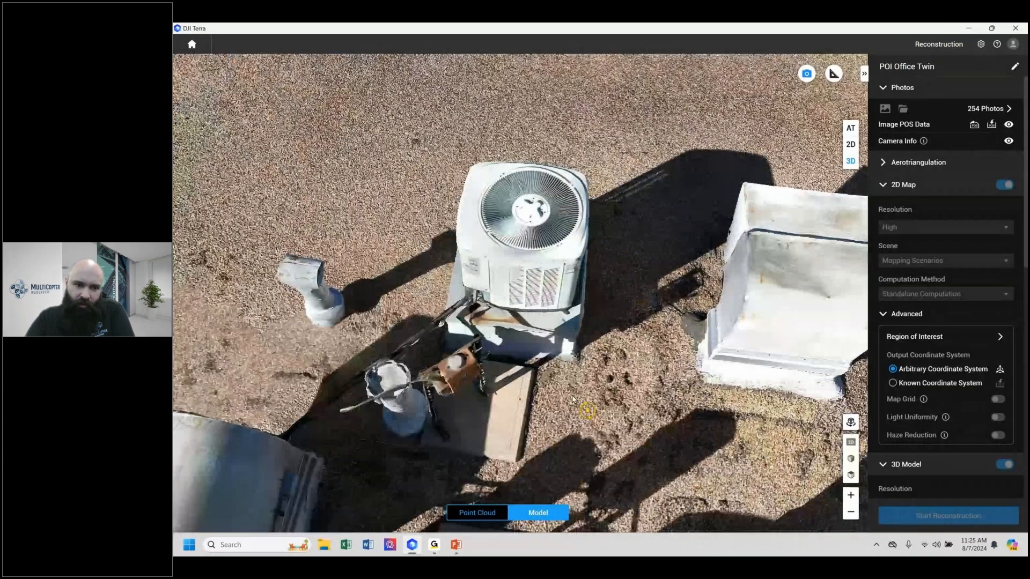
pyautogui.scroll(3, 526, 321)
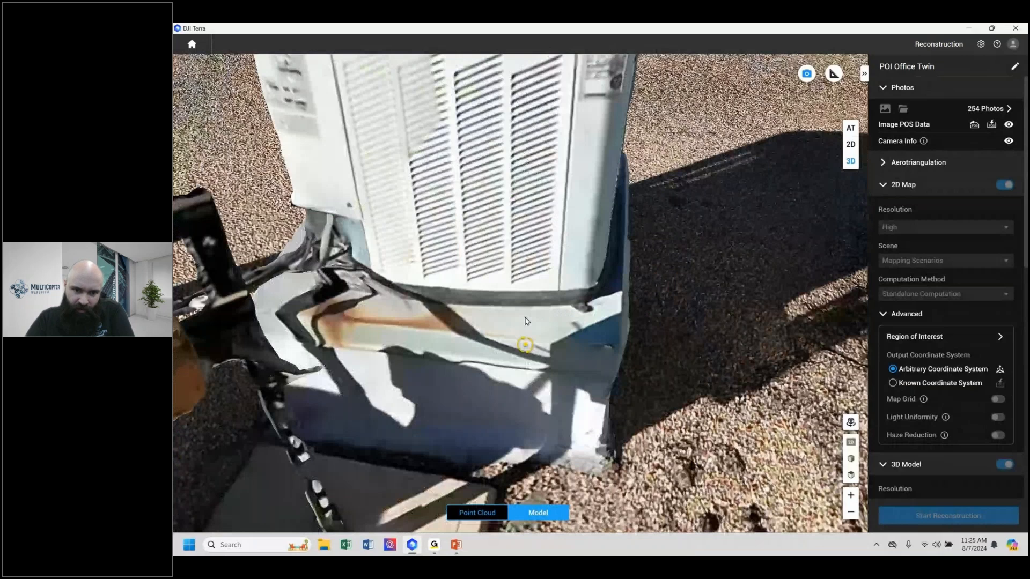
pyautogui.scroll(-3, 629, 269)
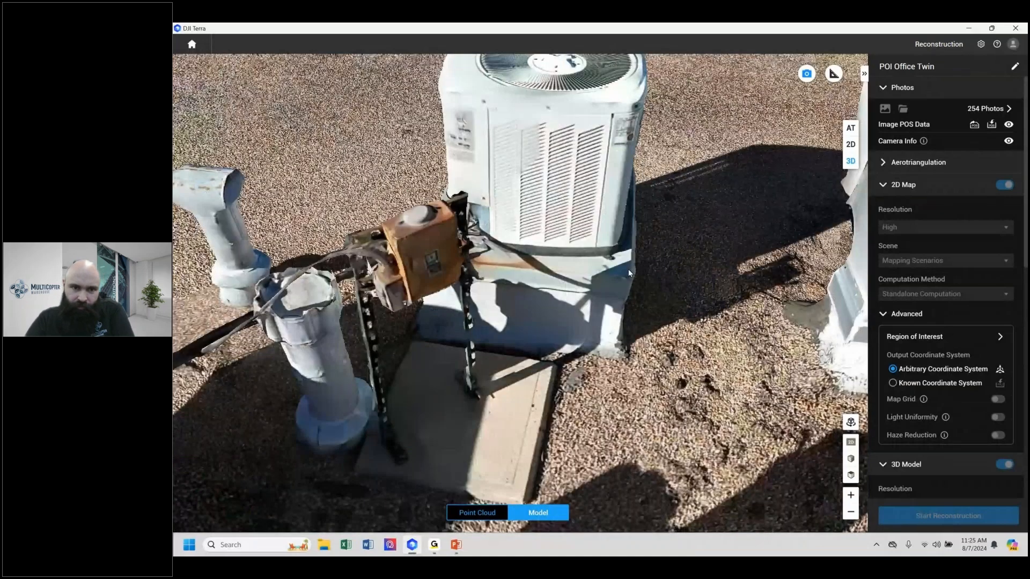
pyautogui.moveTo(629, 270); pyautogui.dragTo(667, 102)
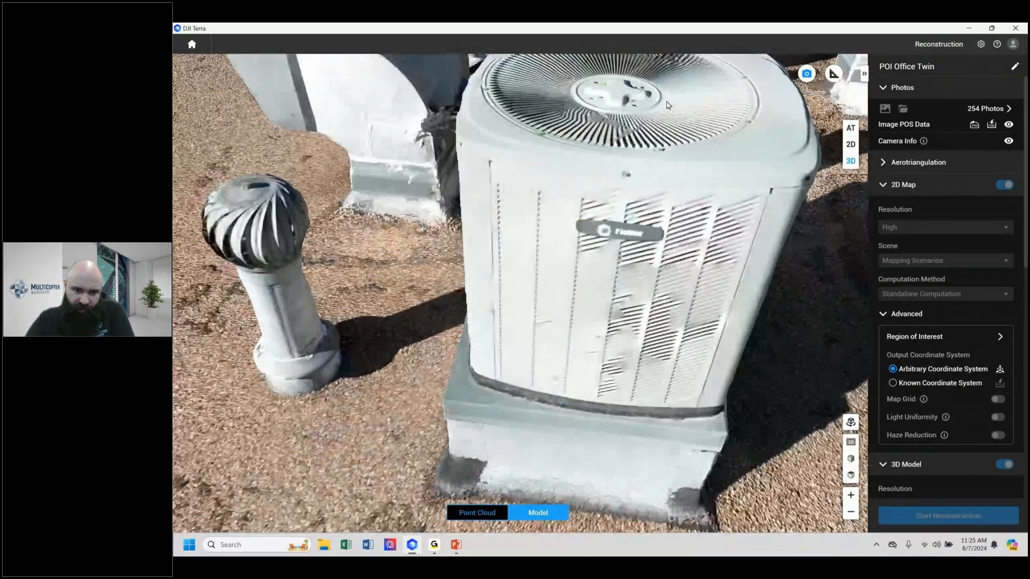
pyautogui.moveTo(536, 243); pyautogui.dragTo(615, 243, button='middle')
pyautogui.moveTo(323, 314); pyautogui.dragTo(554, 208)
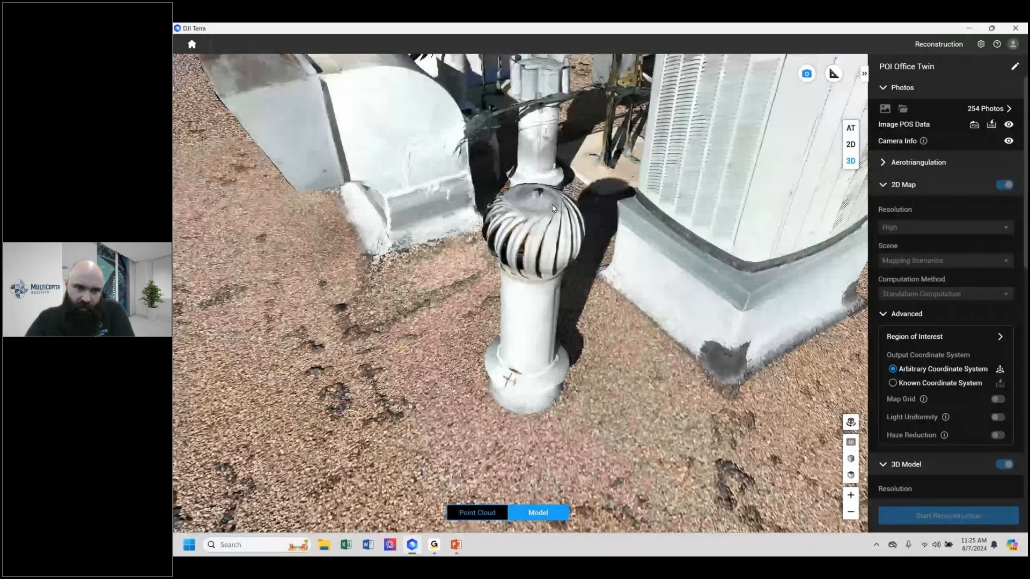
pyautogui.scroll(5, 554, 208)
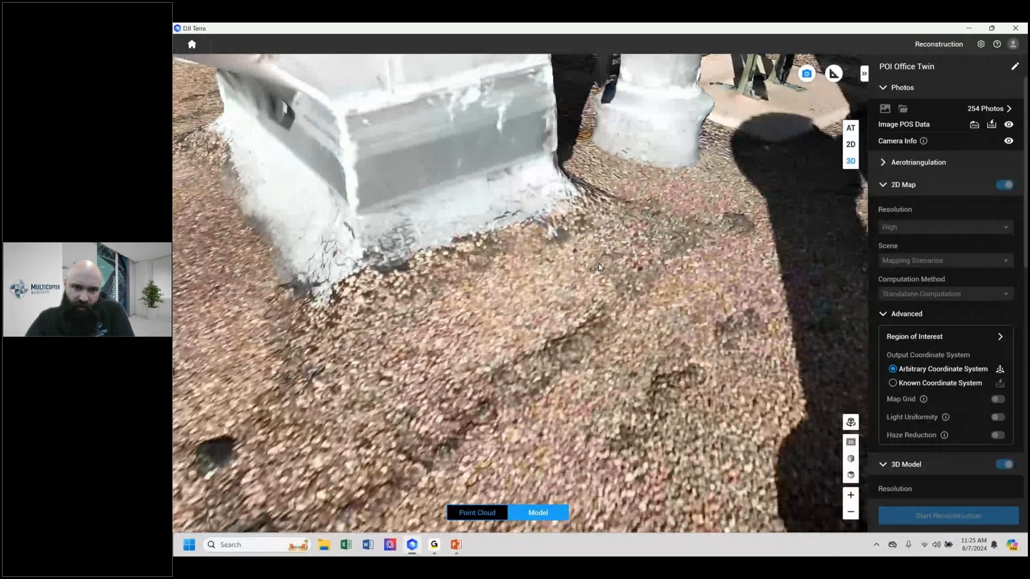
pyautogui.moveTo(600, 267); pyautogui.dragTo(364, 377)
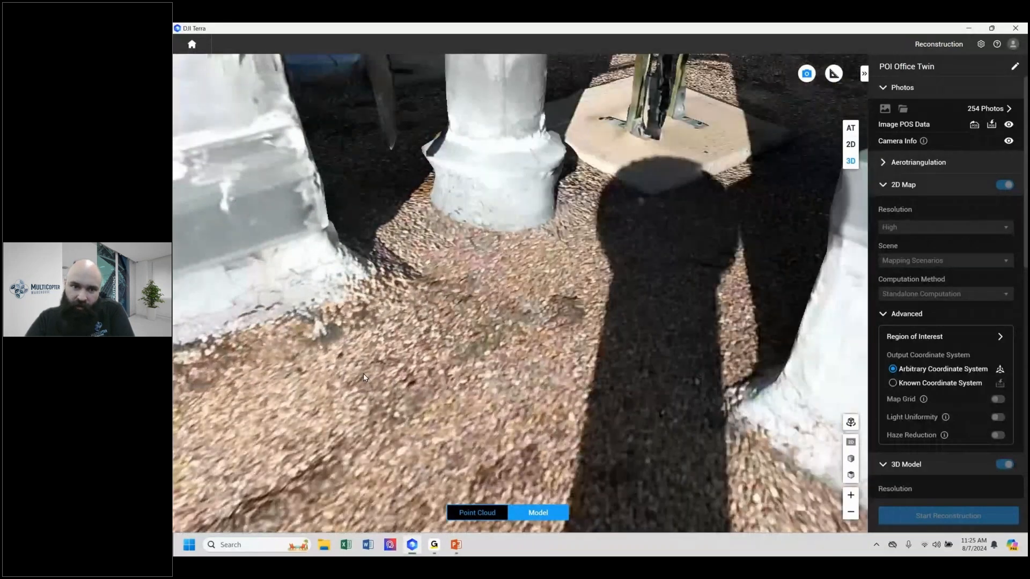
# - Inspect the rooftop vents and air conditioner, and examine the surrounding rings of camera positions from above in the 3D model
pyautogui.scroll(-5, 588, 312)
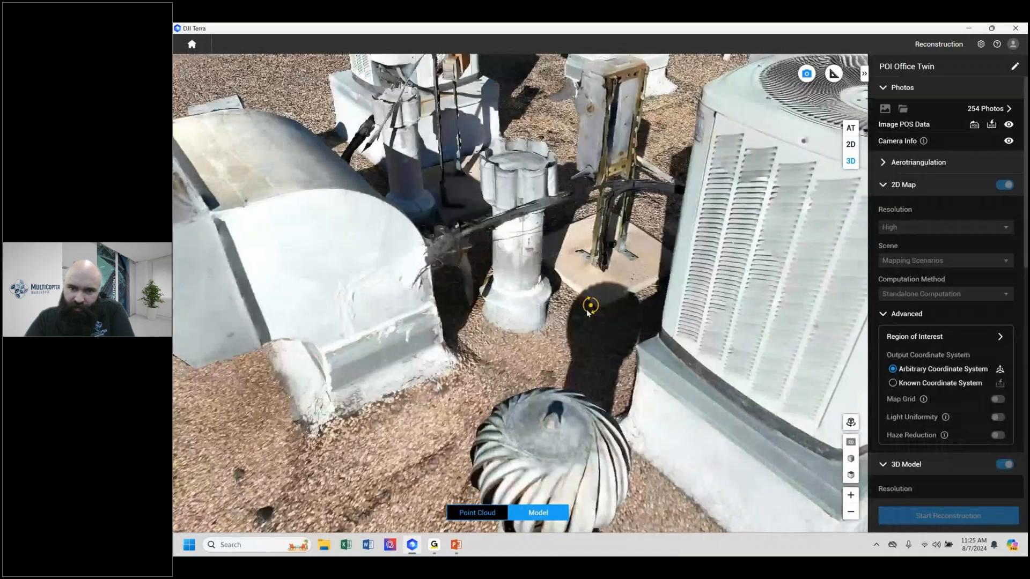
pyautogui.moveTo(588, 312); pyautogui.dragTo(514, 333)
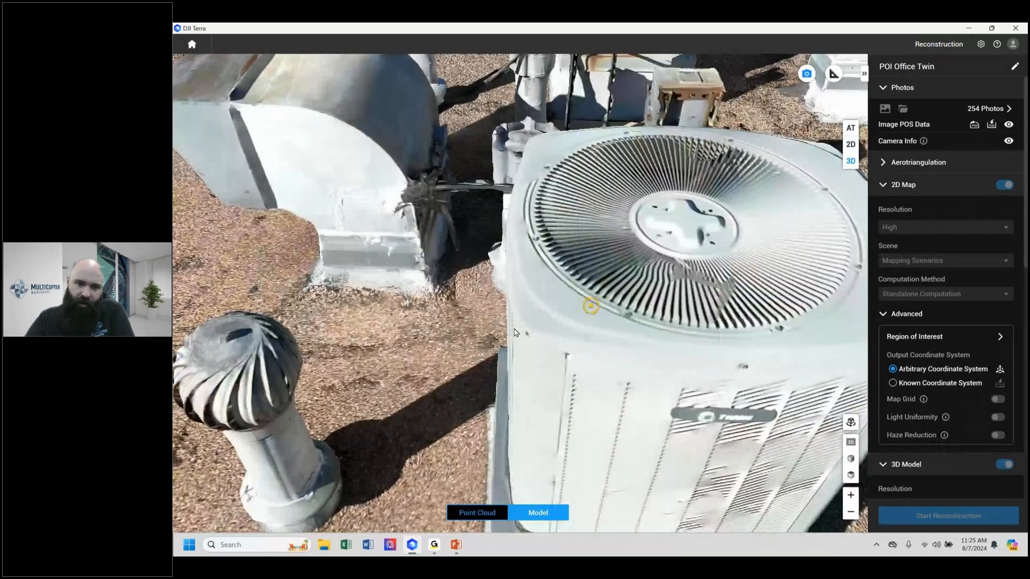
pyautogui.scroll(-5, 456, 280)
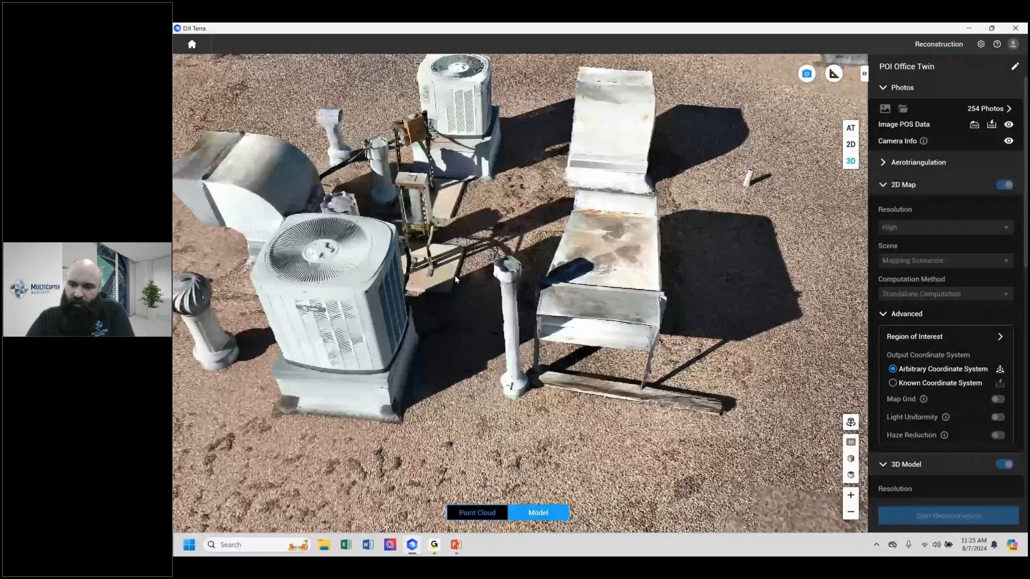
pyautogui.moveTo(456, 280)
pyautogui.mouseDown()
pyautogui.moveTo(528, 403)
pyautogui.moveTo(501, 378)
pyautogui.mouseUp()
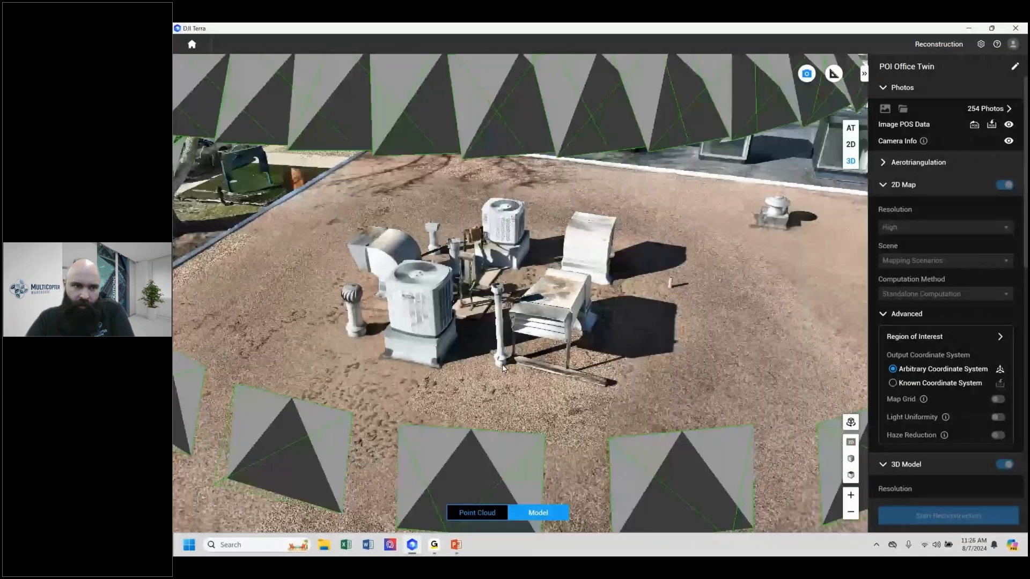
pyautogui.moveTo(528, 344)
pyautogui.mouseDown()
pyautogui.moveTo(533, 310)
pyautogui.moveTo(616, 228)
pyautogui.moveTo(617, 268)
pyautogui.mouseUp()
pyautogui.moveTo(617, 268); pyautogui.dragTo(619, 239, button='middle')
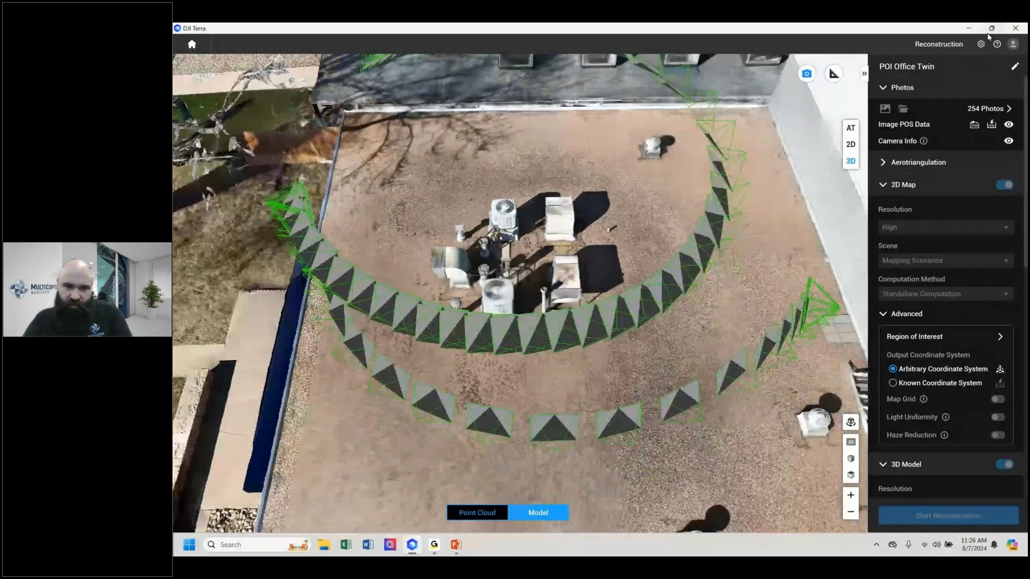
# - Switch to the PowerPoint slide show, advance to the Questions slide and check the GoTo Webinar window
pyautogui.hotkey('alt', 'Tab')
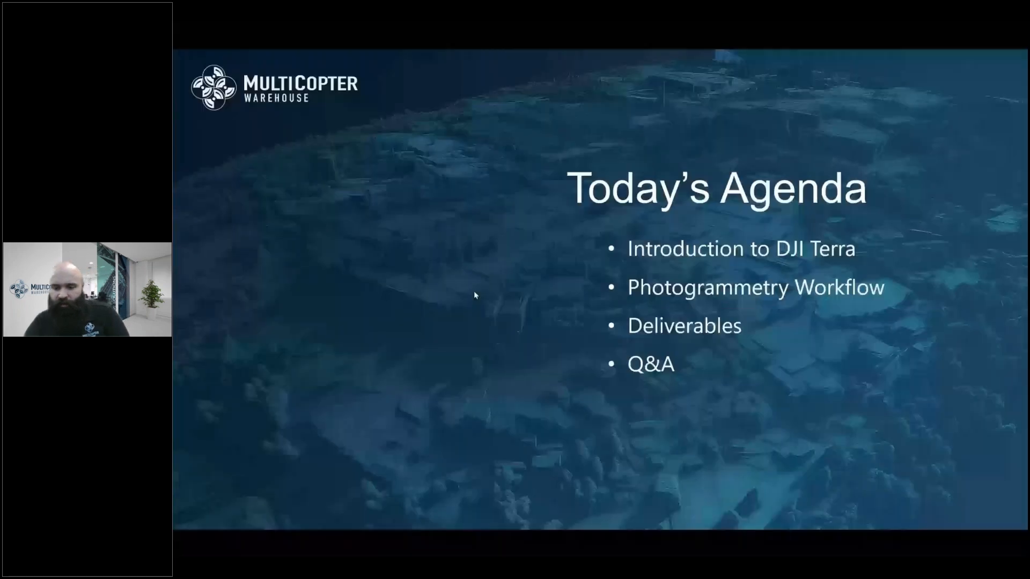
pyautogui.click(485, 276)
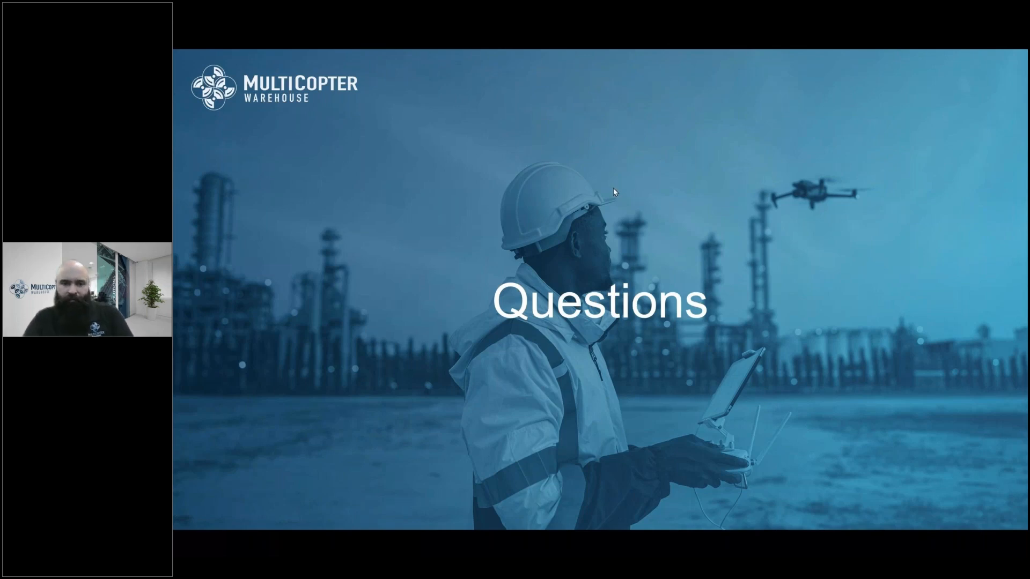
pyautogui.hotkey('alt', 'Tab')
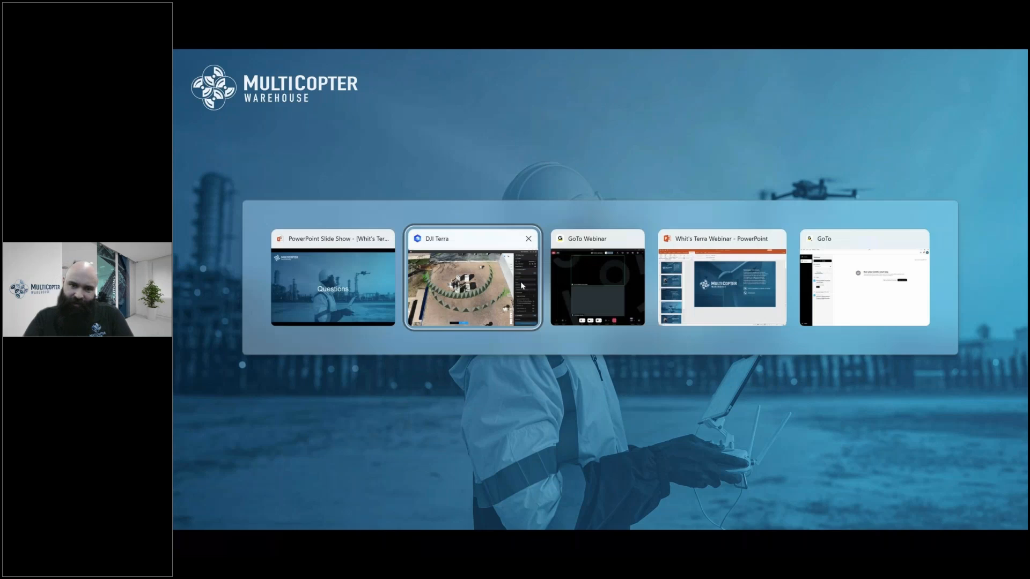
pyautogui.click(603, 295)
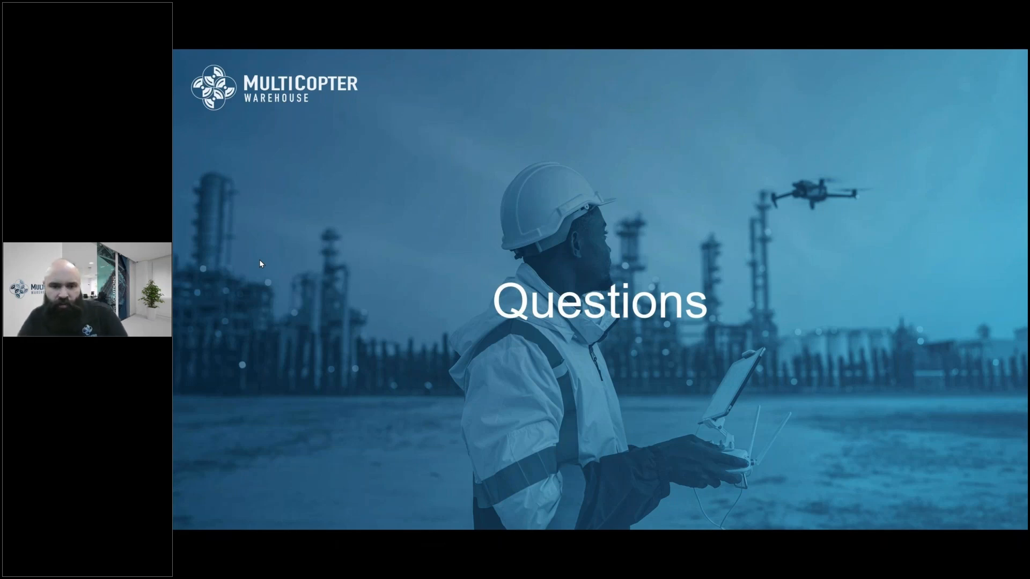
# - Switch back to DJI Terra and inspect the parked cars and pavement beside the building in the POI Office Twin model
pyautogui.hotkey('alt', 'Tab')
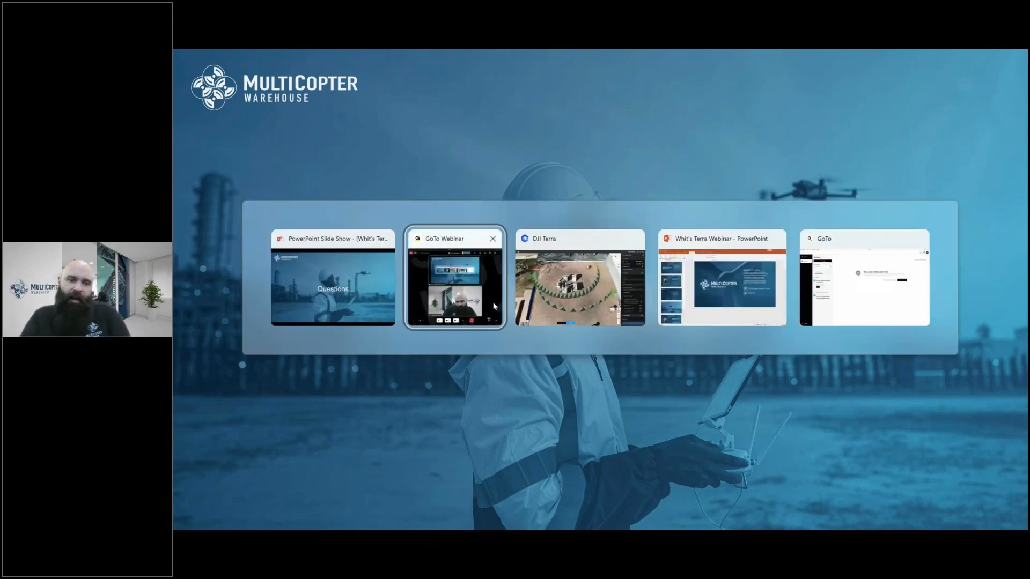
pyautogui.click(570, 287)
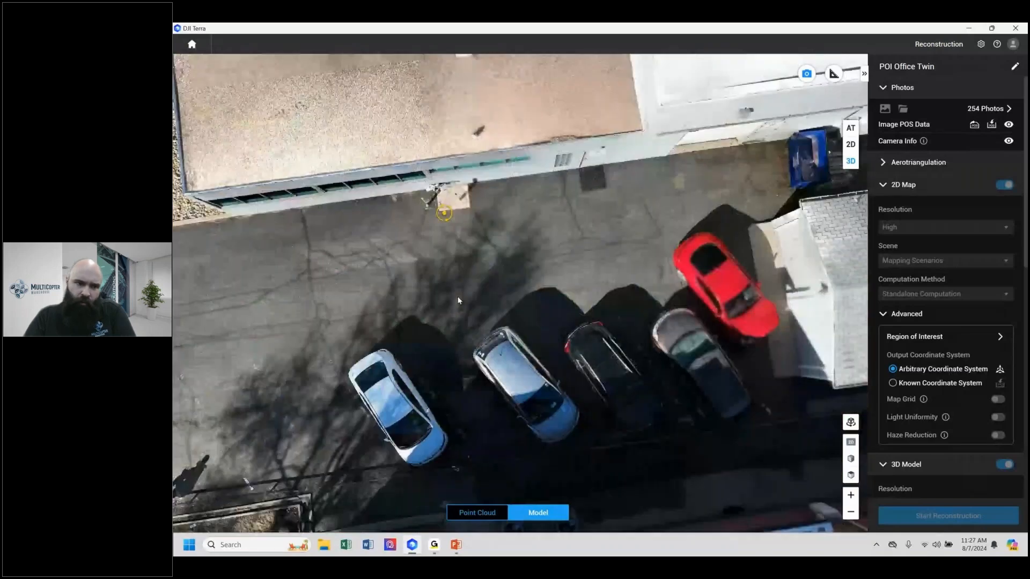
pyautogui.scroll(5, 459, 301)
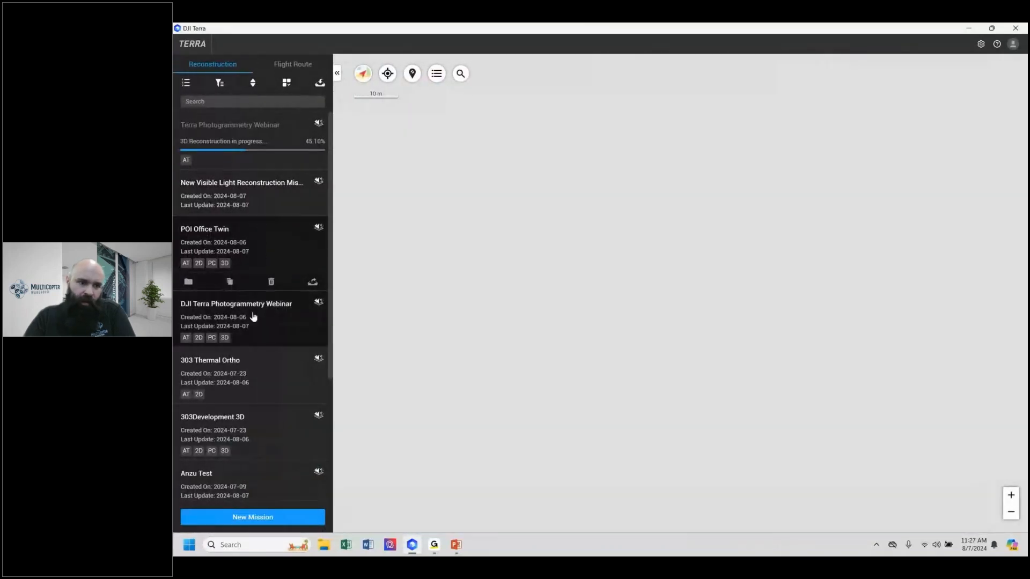
# - Open the DJI Terra Photogrammetry Webinar mission and examine the checkered ground target up close in its 3D model
pyautogui.click(288, 318)
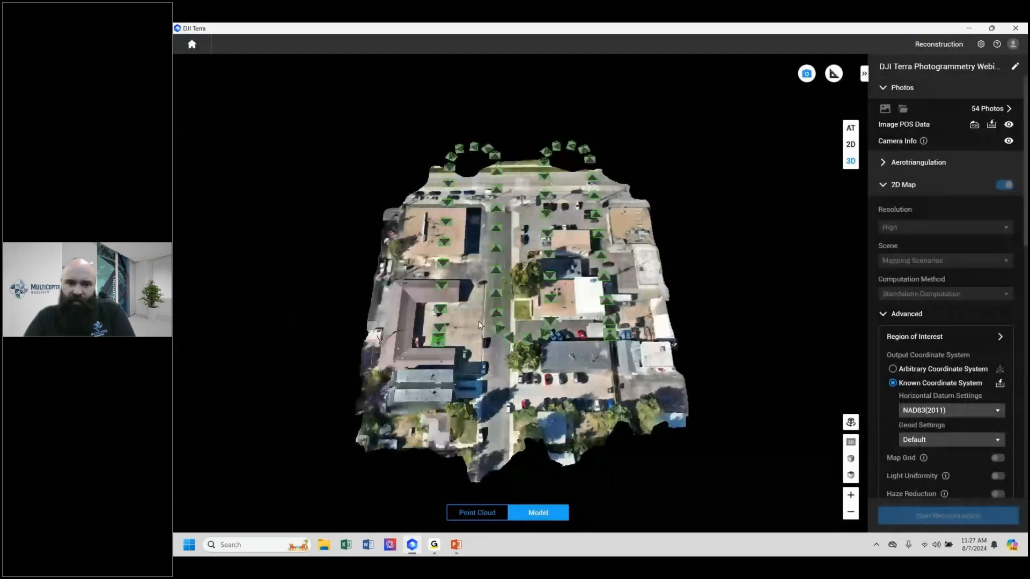
pyautogui.scroll(10, 479, 324)
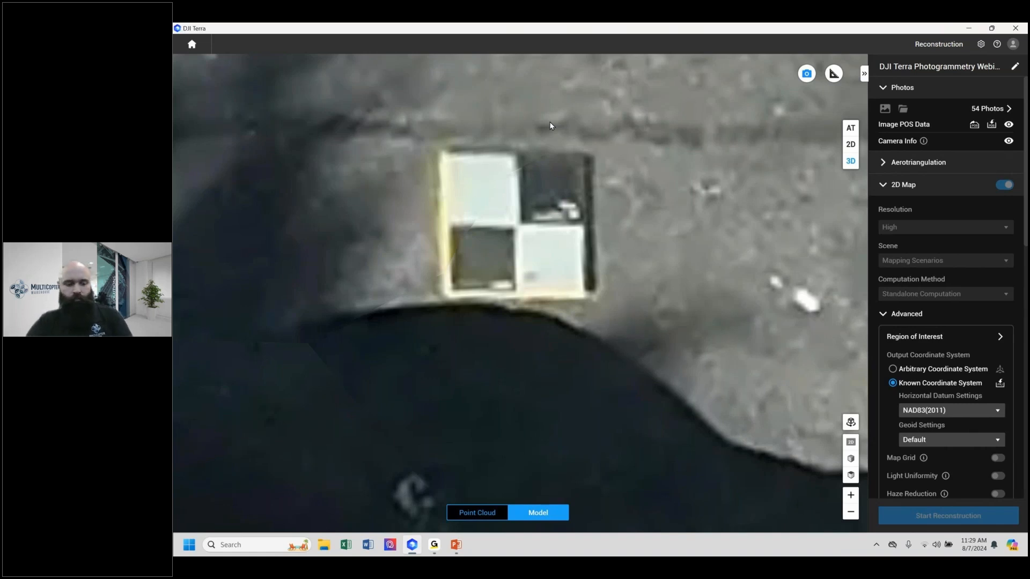
# - Switch to the PowerPoint slide show and advance past the Questions slide to the closing contact slide
pyautogui.hotkey('alt', 'Tab')
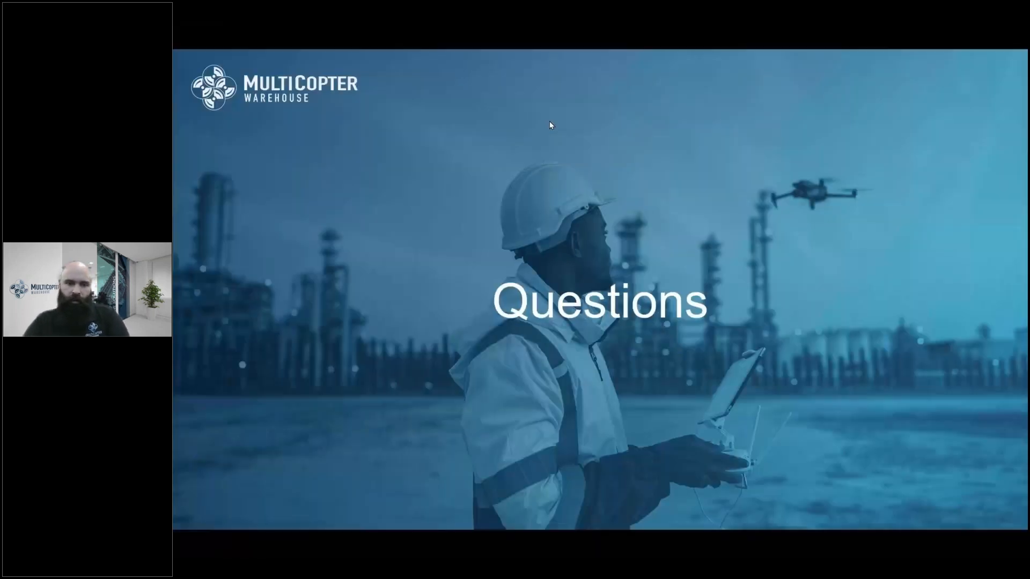
pyautogui.click(858, 220)
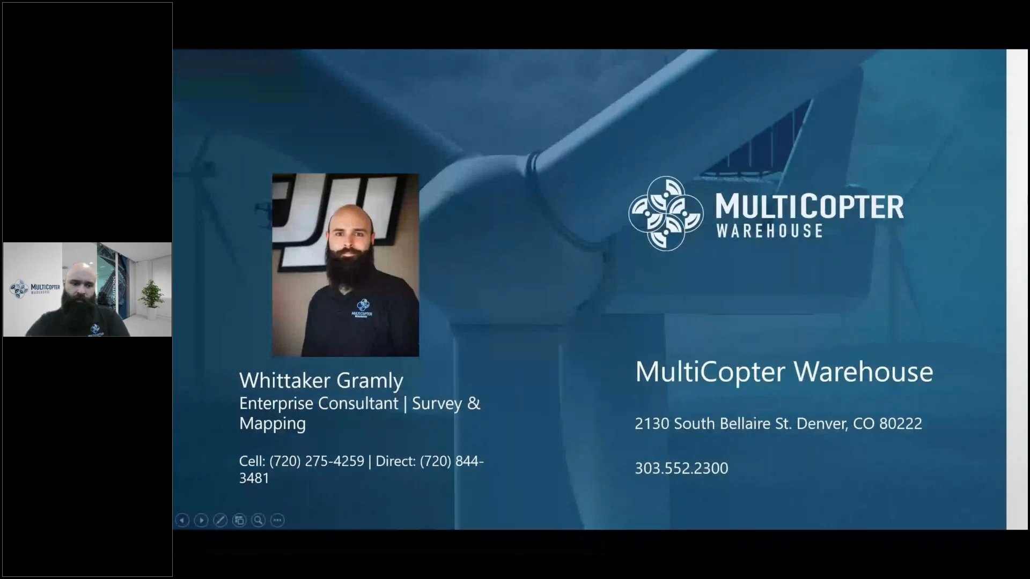